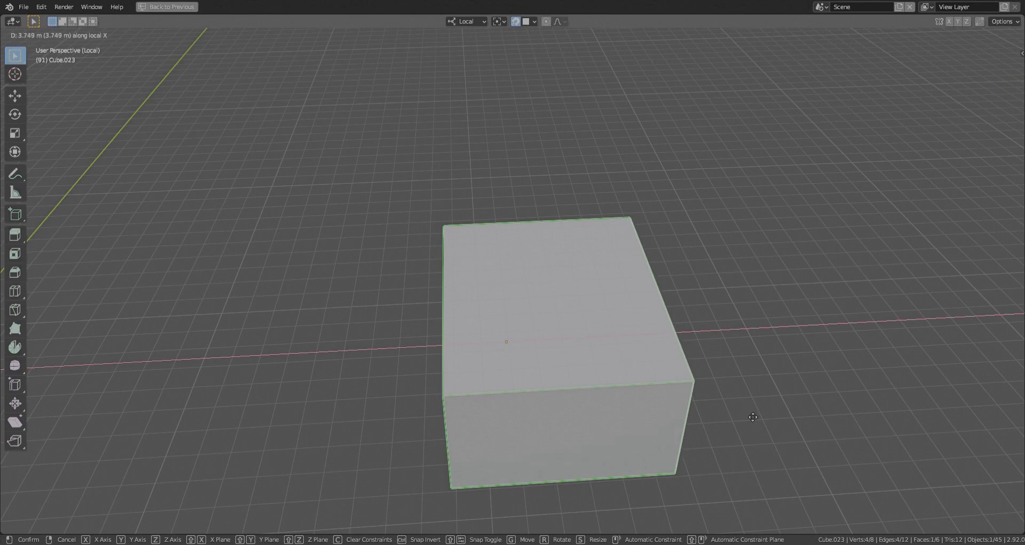
- Finish widening the block along local X and stack a duplicate of it directly on top as a second storey
click(753, 416)
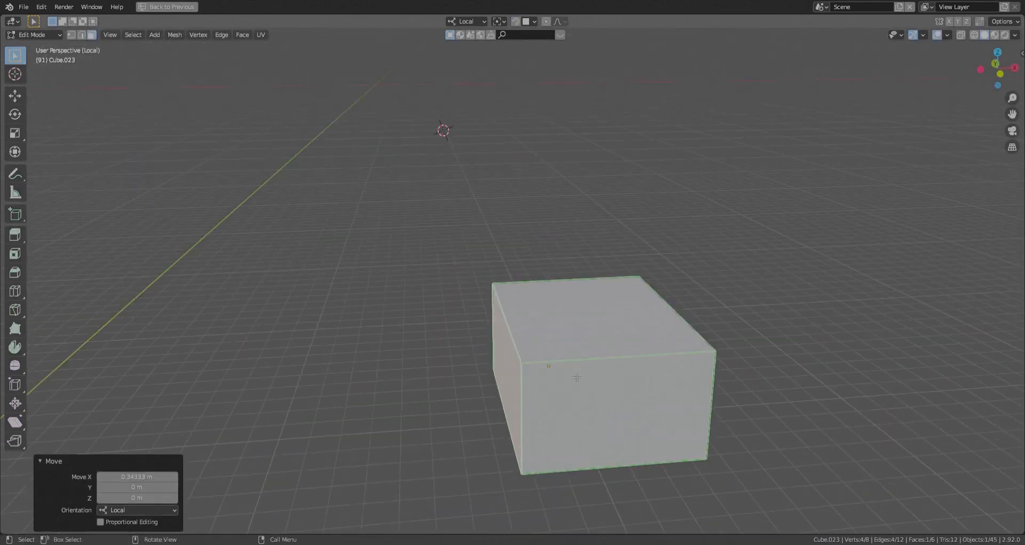
key(ctrl+l)
key(shift+d)
key(z)
key(shift+Tab)
click(529, 373)
- Scale the upper block to 1.12 in X and Y without changing its height, and fine-tune its width along local X
key(s)
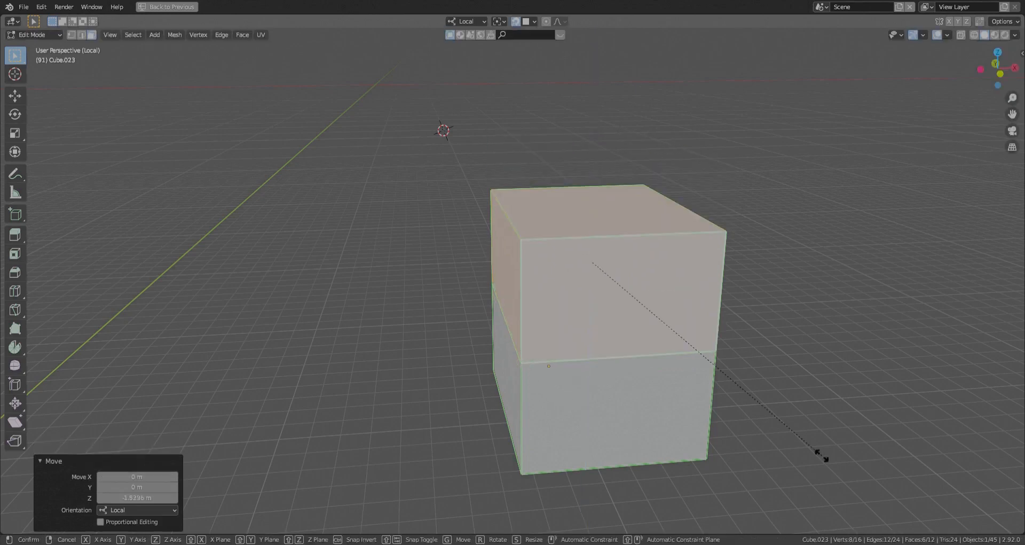
key(shift+z)
click(866, 455)
middle_drag(866, 455, 880, 382)
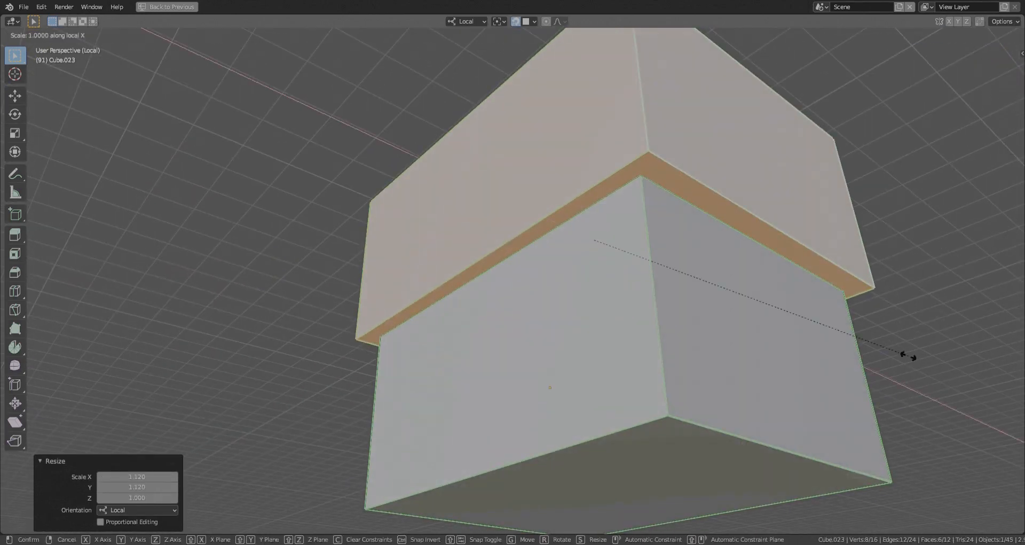
click(910, 357)
click(909, 356)
- Raise the upper block's top face slightly along local Z
scroll(903, 355, down, 3)
middle_drag(540, 275, 498, 345)
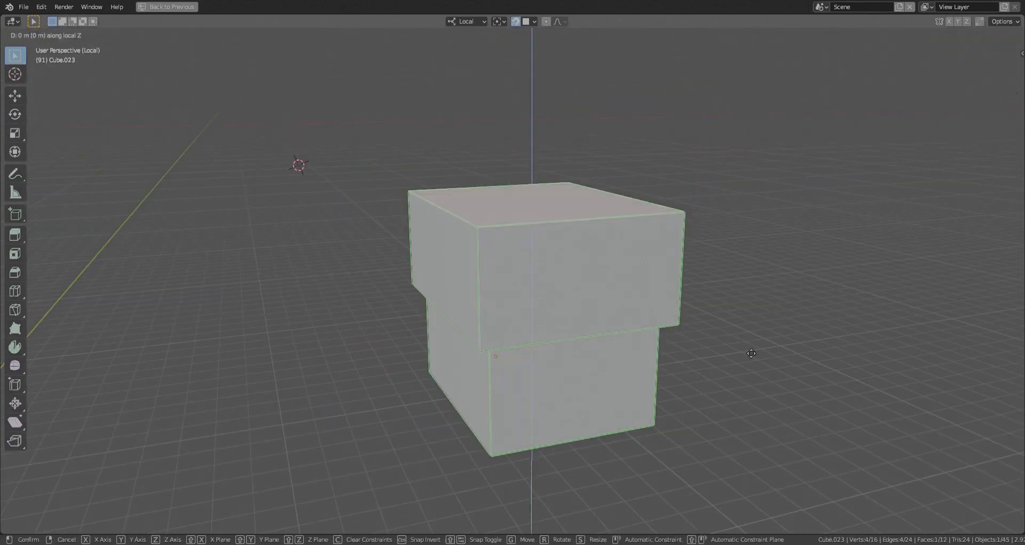
click(749, 328)
- Duplicate the upper block along Z and seat the copy on top of the stack as the roof volume
key(l)
key(shift+d)
key(z)
click(404, 193)
key(g)
key(z)
click(539, 171)
shift+middle_drag(540, 160, 512, 262)
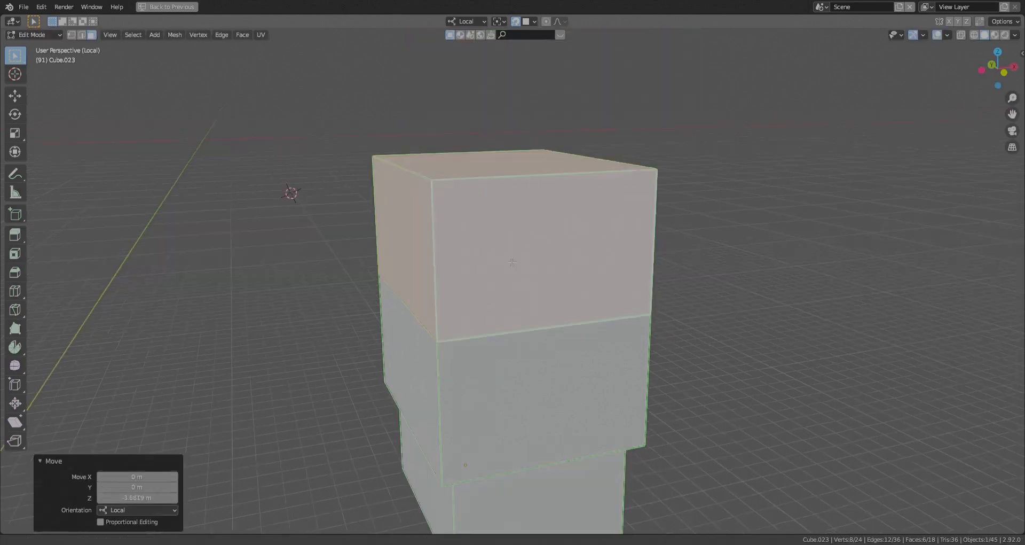
- Add a centred loop cut to the top block and dissolve its upper side edges to form a gable roof
key(ctrl+r)
click(512, 263)
right_click(513, 262)
click(404, 168)
shift+click(600, 160)
key(ctrl+x)
middle_drag(593, 302, 620, 300)
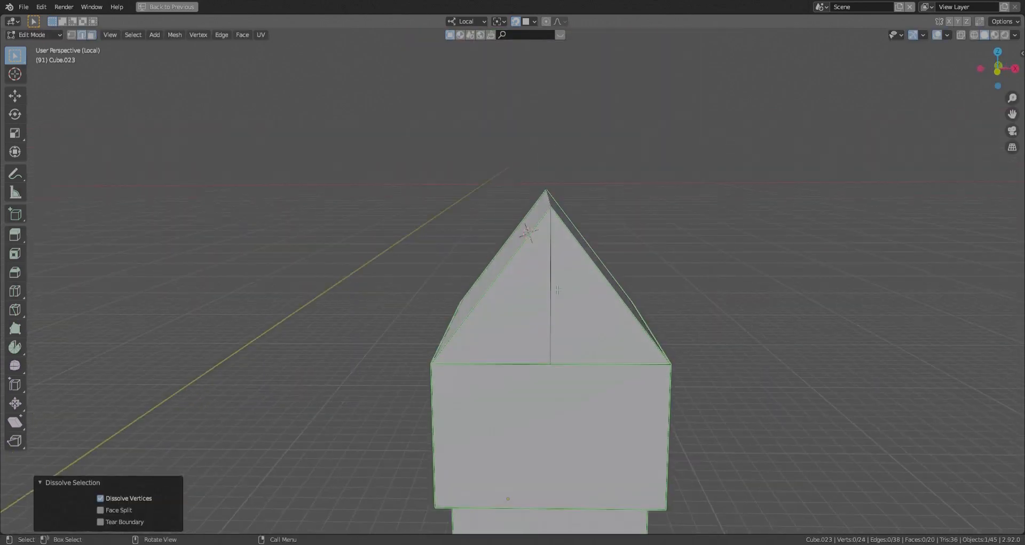
- Scale the whole roof up in X and Y so that it overhangs the walls
key(l)
middle_drag(732, 370, 470, 299)
key(s)
key(shift+z)
click(742, 344)
- Extrude the gable-end faces in place and scale them inward along Y to about 0.92 to recess them
click(477, 235)
shift+click(507, 230)
middle_drag(472, 262, 314, 206)
key(e)
right_click(639, 350)
key(s)
key(y)
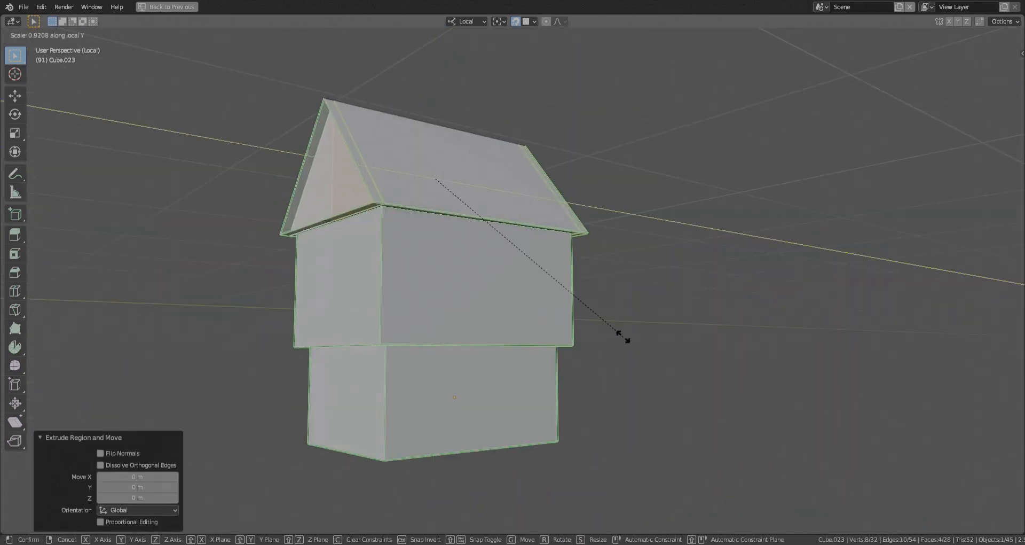
click(622, 337)
- Add a centred loop cut across the roof's slopes and underside
middle_drag(622, 337, 356, 312)
middle_drag(460, 316, 413, 251)
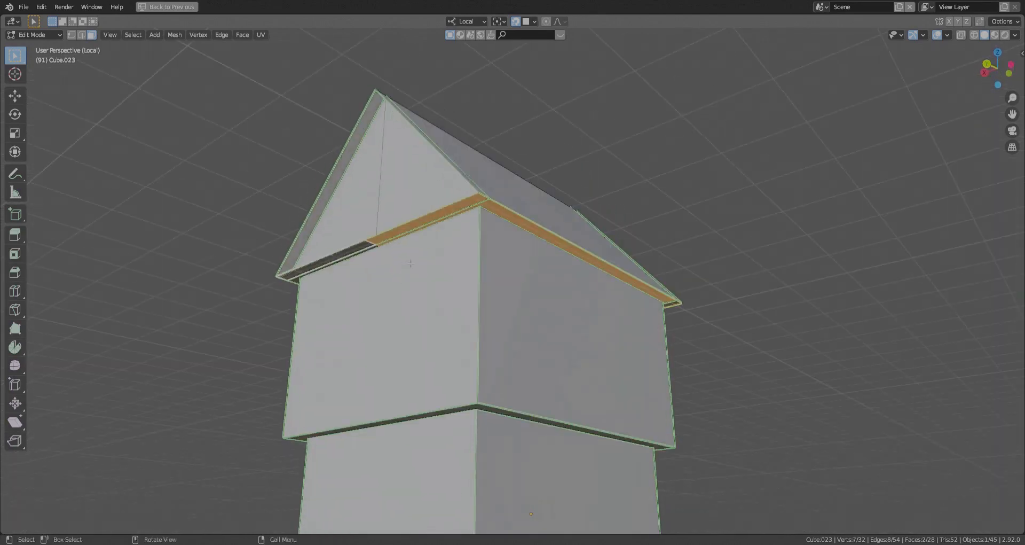
key(alt+z)
key(ctrl+r)
click(477, 199)
click(480, 204)
middle_drag(480, 203, 639, 231)
right_click(718, 169)
- Set snapping to Vertex and slide the new roof edge loop into line with the recessed gable's corner
click(534, 21)
click(514, 65)
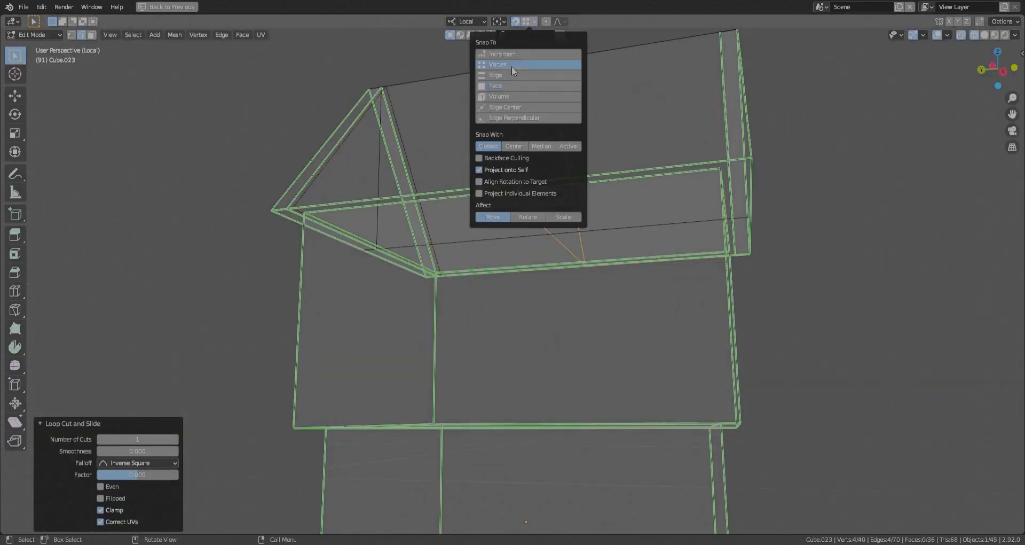
key(g)
key(g)
click(714, 176)
middle_drag(714, 178, 610, 236)
key(alt+z)
alt+click(358, 199)
middle_drag(357, 199, 497, 267)
key(alt+z)
click(365, 165)
key(alt+z)
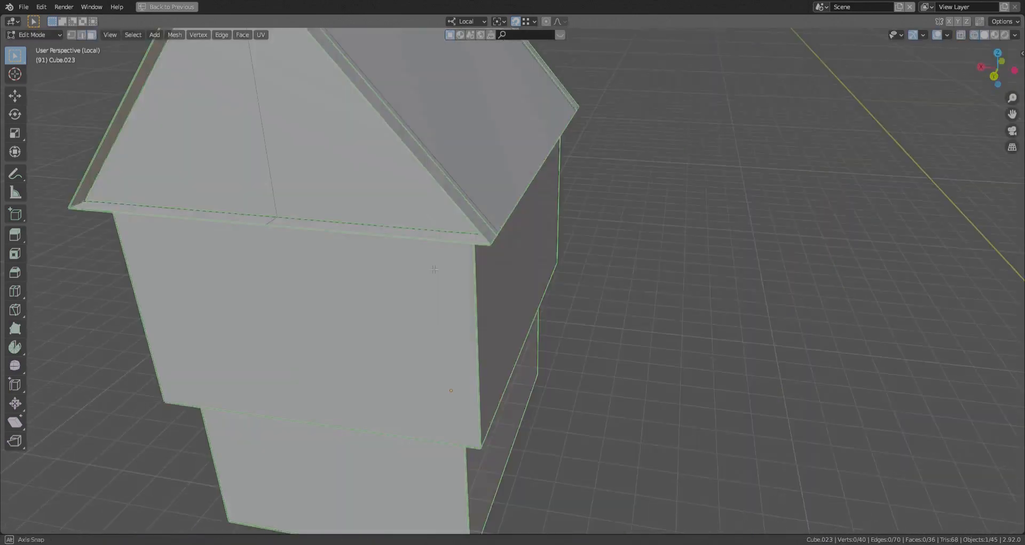
- Delete the underside faces below the roof overhang at one gable end
key(3)
click(308, 227)
shift+click(50, 215)
key(x)
click(206, 255)
middle_drag(206, 255, 477, 250)
key(alt+z)
key(alt+z)
key(x)
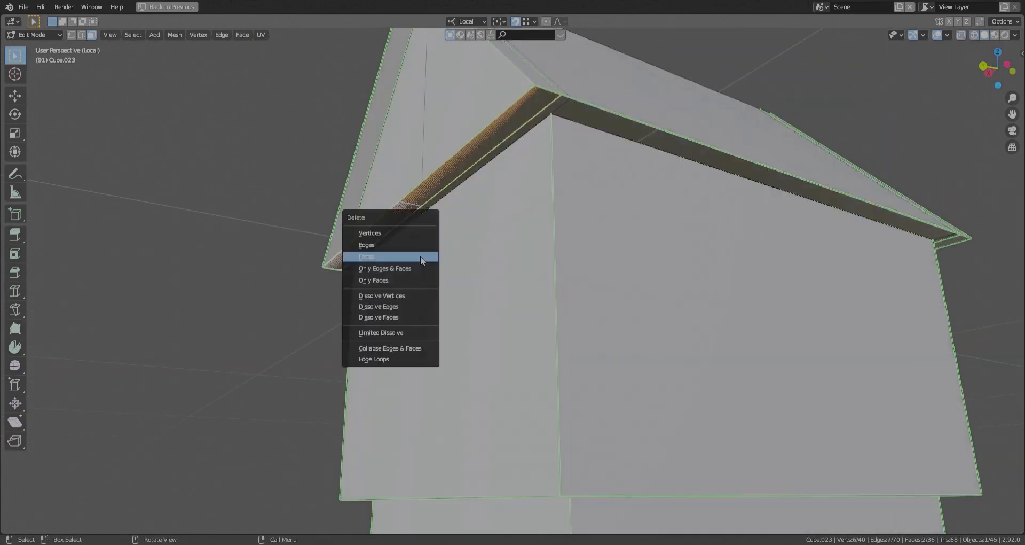
click(421, 256)
key(x)
click(401, 224)
- Move the two gable-end faces along local Y to sit flush with the wall below
middle_drag(403, 220, 484, 230)
click(449, 98)
shift+click(342, 101)
mouse_move(525, 198)
middle_down()
mouse_move(458, 189)
mouse_move(526, 197)
middle_up()
key(g)
key(y)
click(468, 191)
- Clear the green edge marking from the roof's inner edges around this gable
key(2)
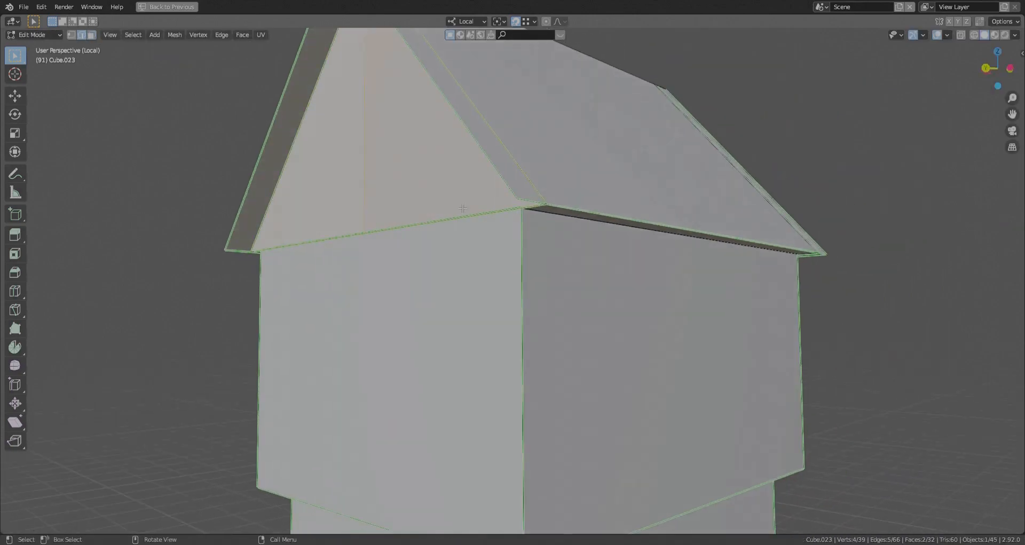
key(shift+z)
click(481, 114)
shift+click(319, 80)
key(ctrl+e)
shift+middle_drag(495, 257, 420, 315)
key(Tab)
key(shift+z)
- Delete the underside faces below the roof overhang at the opposite gable end
mouse_move(508, 230)
middle_down()
mouse_move(449, 254)
mouse_move(444, 380)
middle_up()
key(Tab)
key(x)
click(560, 341)
middle_drag(561, 341, 461, 340)
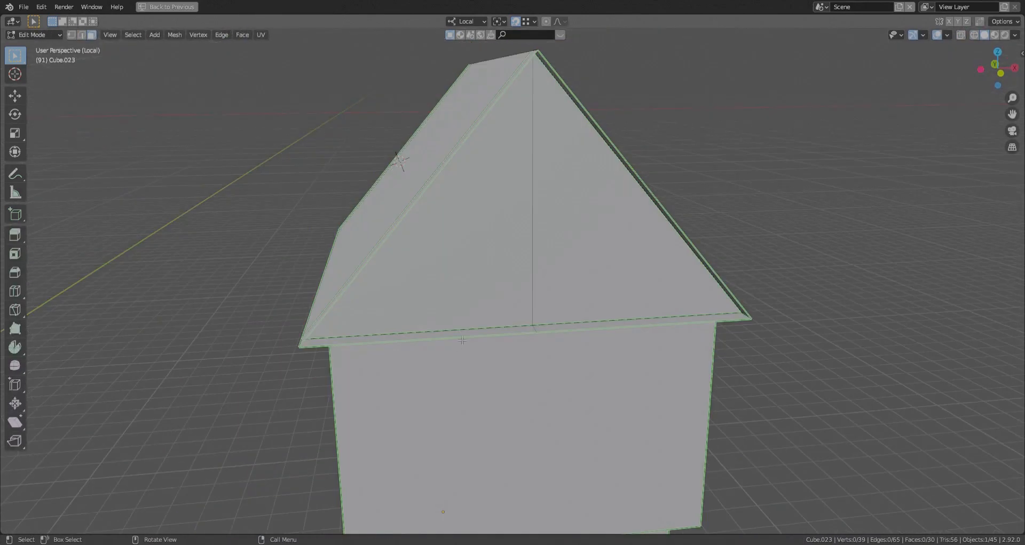
middle_drag(756, 410, 726, 386)
- Move the opposite gable-end faces about 0.2 m along local Y so that they align with the wall
click(504, 278)
shift+click(577, 288)
middle_drag(576, 288, 681, 256)
key(g)
key(y)
click(431, 268)
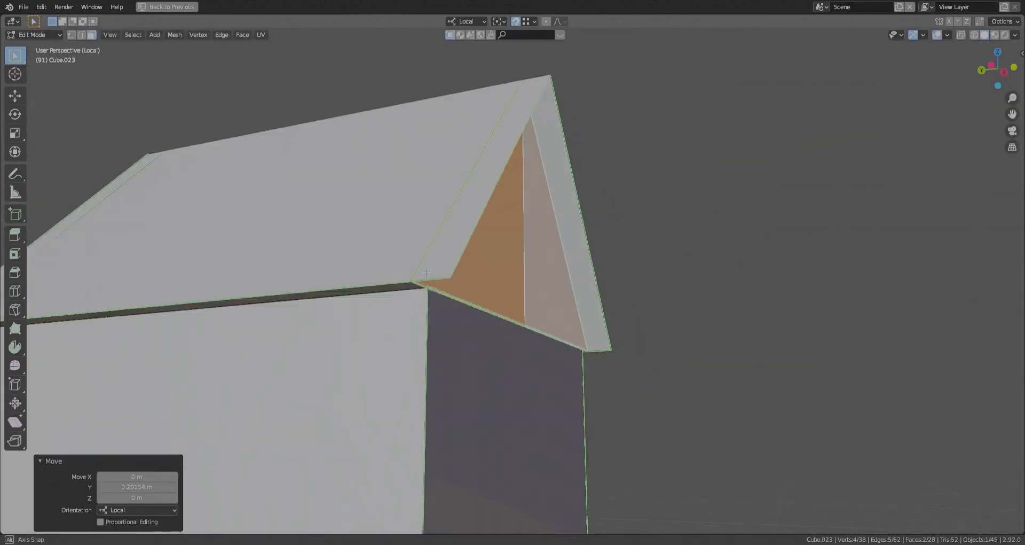
- Clear the green edge marking from the remaining inner roof edges beside the gables
middle_drag(433, 278, 442, 299)
key(2)
key(alt+z)
middle_drag(556, 242, 546, 289)
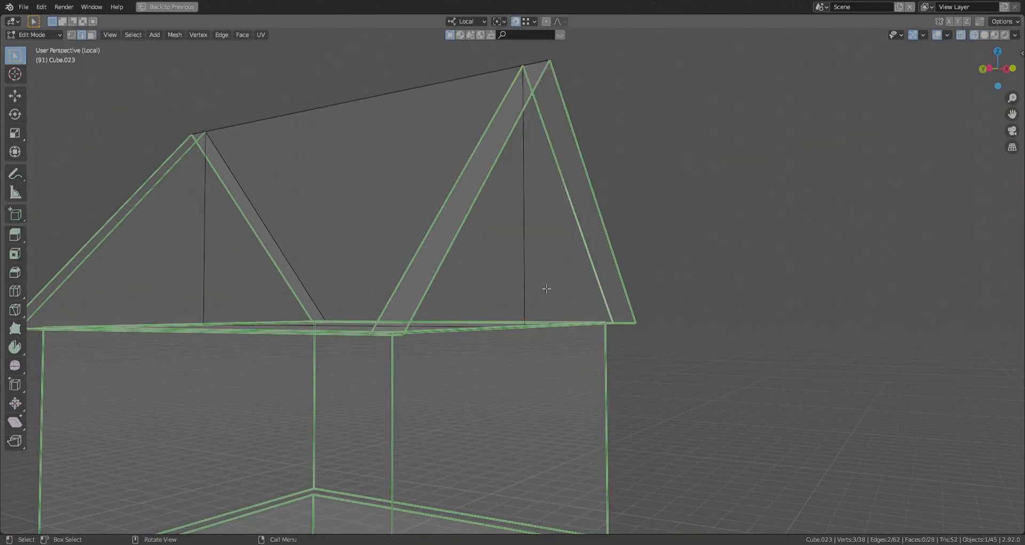
key(ctrl+e)
click(417, 290)
scroll(359, 257, down, 3)
shift+middle_drag(359, 256, 556, 305)
middle_drag(557, 305, 630, 317)
drag(421, 350, 447, 327)
key(ctrl+e)
click(448, 322)
- Mark the roof's ridge edges to match the green outline edges
ctrl+click(694, 196)
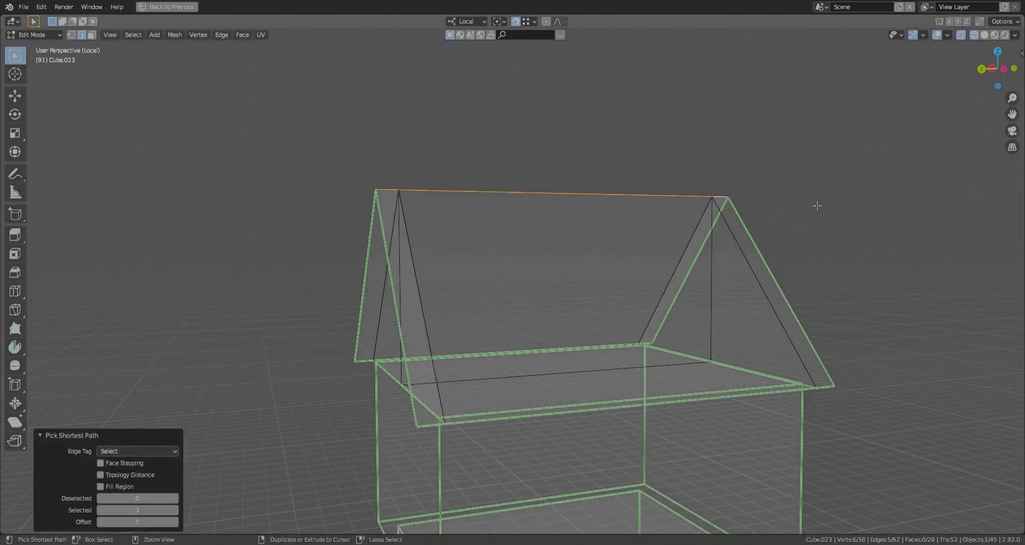
key(ctrl+e)
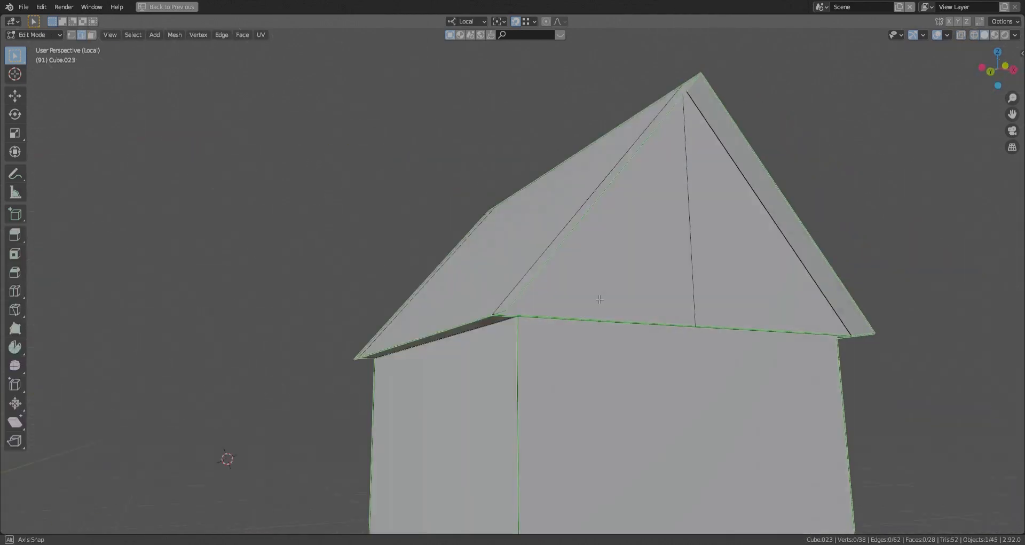
middle_drag(229, 457, 240, 347)
ctrl+click(386, 301)
shift+click(463, 346)
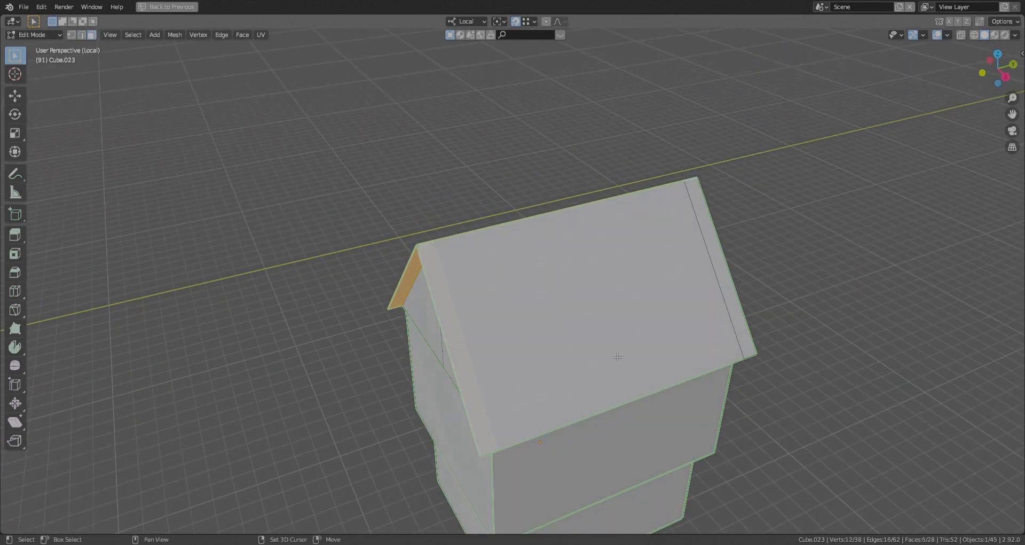
ctrl+click(719, 270)
middle_drag(726, 437, 809, 389)
key(e)
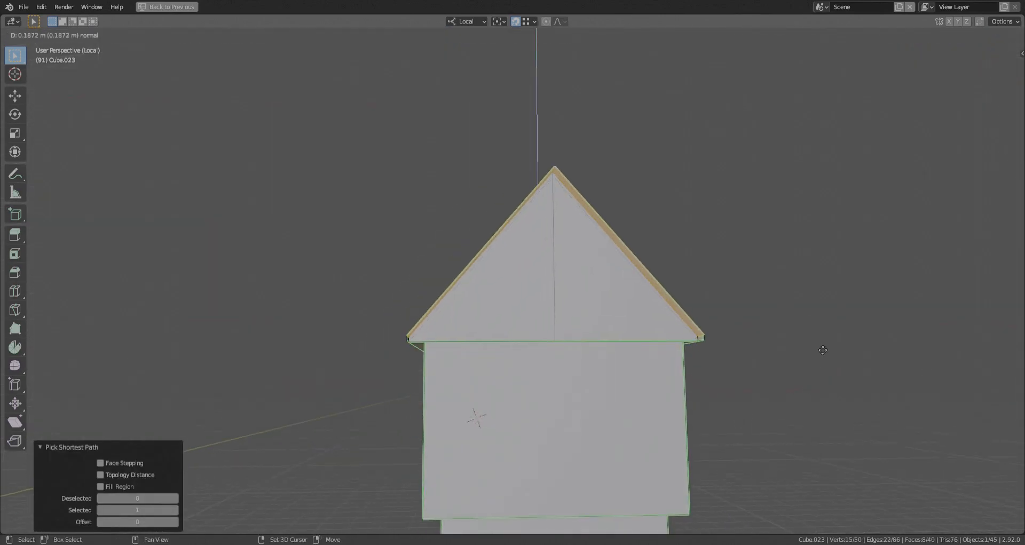
right_click(823, 350)
key(ctrl+z)
middle_drag(823, 350, 767, 355)
key(alt+a)
middle_drag(587, 363, 645, 343)
key(Tab)
key(Tab)
- Delete the unwanted face at the roof's gable overhang
middle_drag(308, 323, 478, 332)
ctrl+click(481, 332)
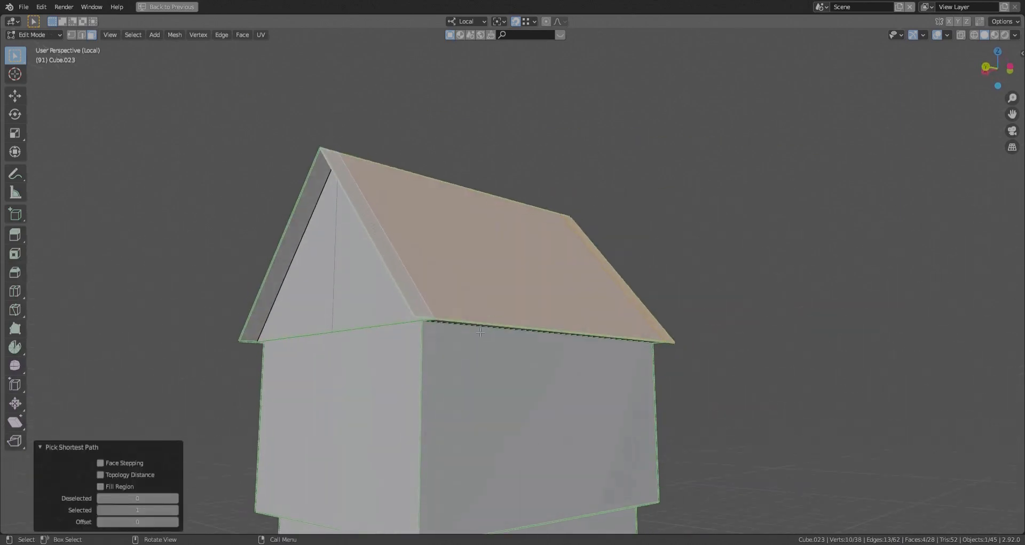
key(ctrl+z)
click(397, 294)
click(409, 289)
key(x)
click(409, 290)
click(409, 288)
scroll(411, 287, up, 2)
middle_drag(384, 286, 502, 353)
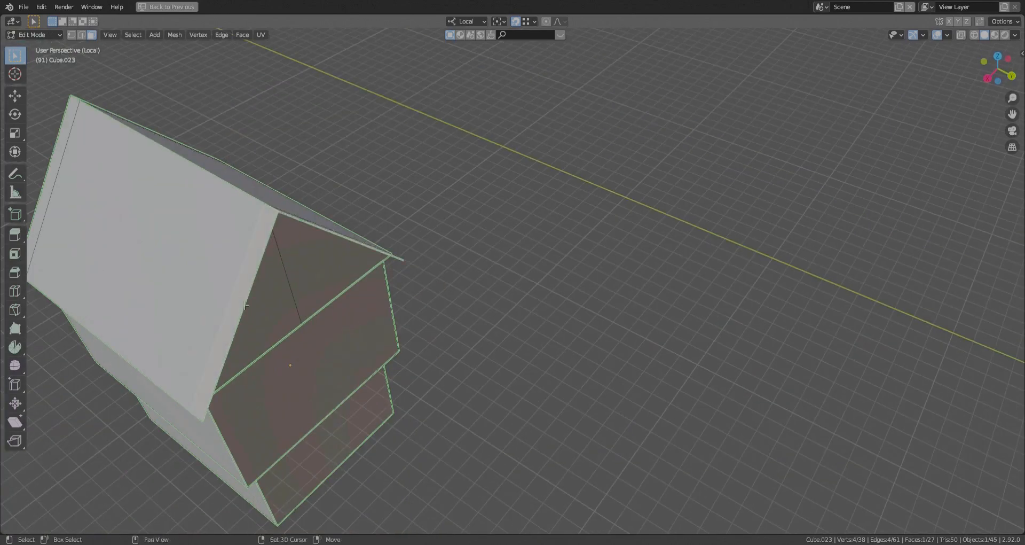
middle_drag(245, 306, 320, 240)
scroll(320, 240, up, 2)
key(g)
right_click(348, 187)
scroll(348, 187, down, 3)
middle_drag(348, 187, 299, 205)
ctrl+click(343, 201)
scroll(347, 203, up, 3)
key(e)
right_click(237, 157)
key(ctrl+z)
- Extrude the selected roof faces outward by about 0.25 m to thicken the roof
middle_drag(236, 155, 362, 305)
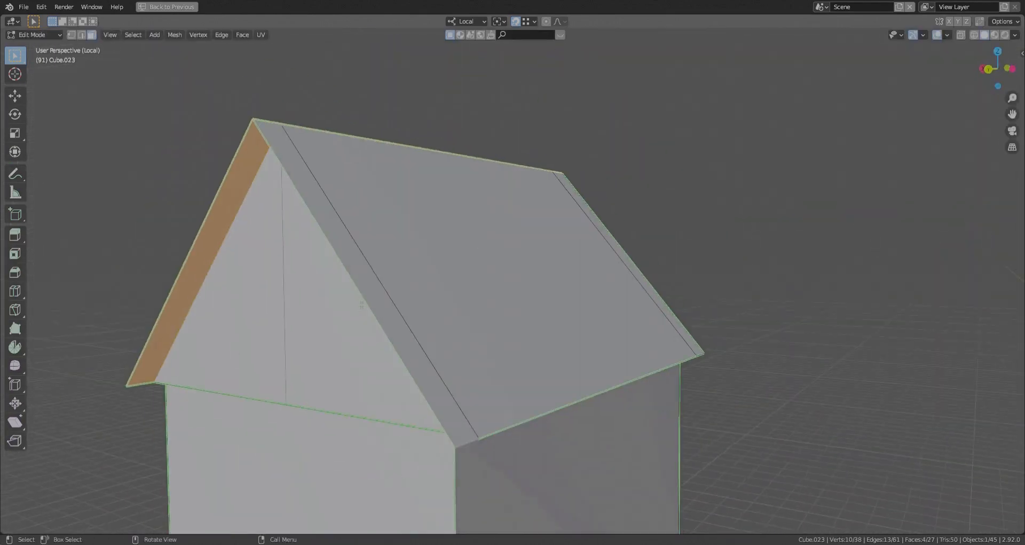
middle_drag(644, 282, 659, 294)
key(e)
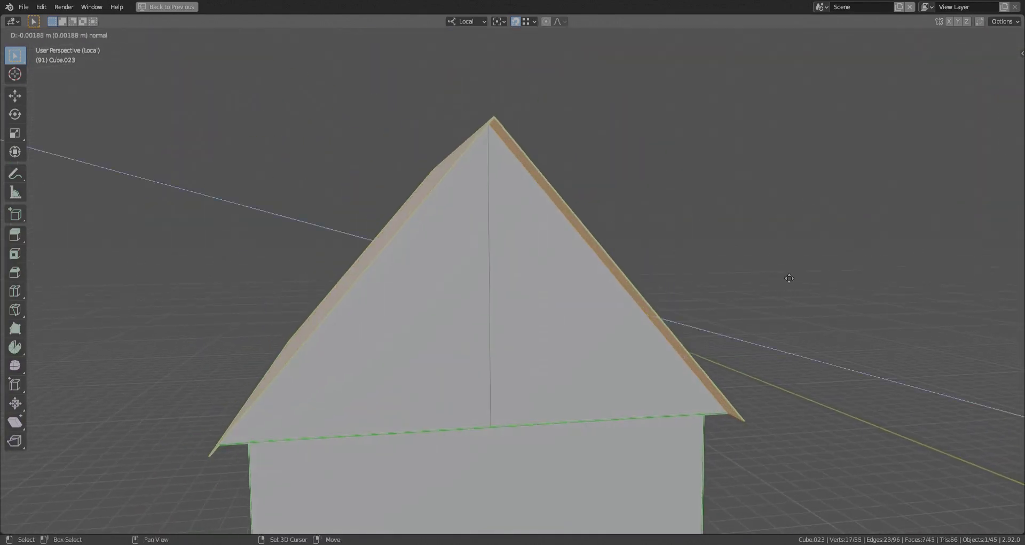
click(788, 206)
middle_drag(728, 234, 641, 243)
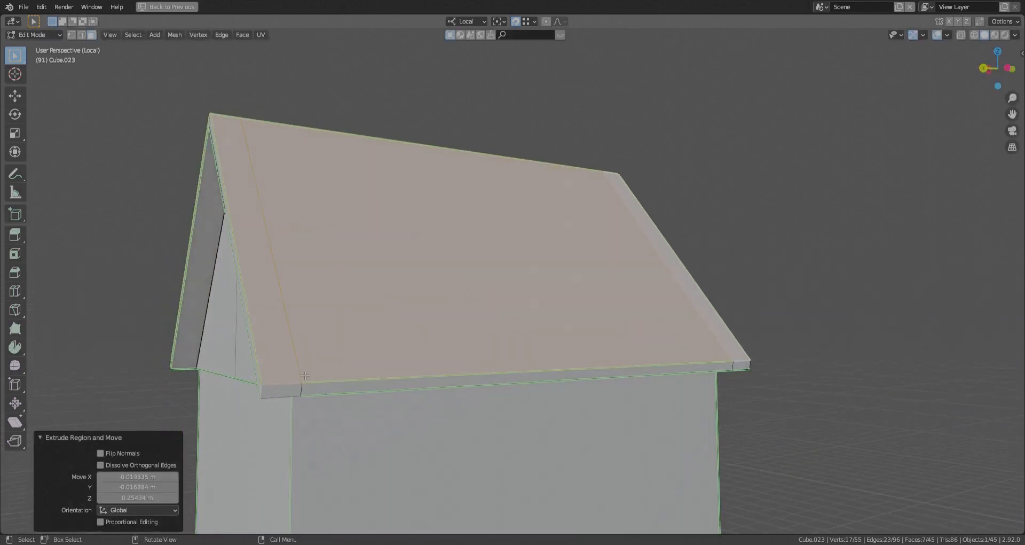
- Mark the short eave edges at the roof's overhang corners to match the green outline edges
key(2)
click(278, 383)
middle_drag(277, 383, 313, 371)
shift+click(273, 393)
middle_drag(359, 415, 566, 394)
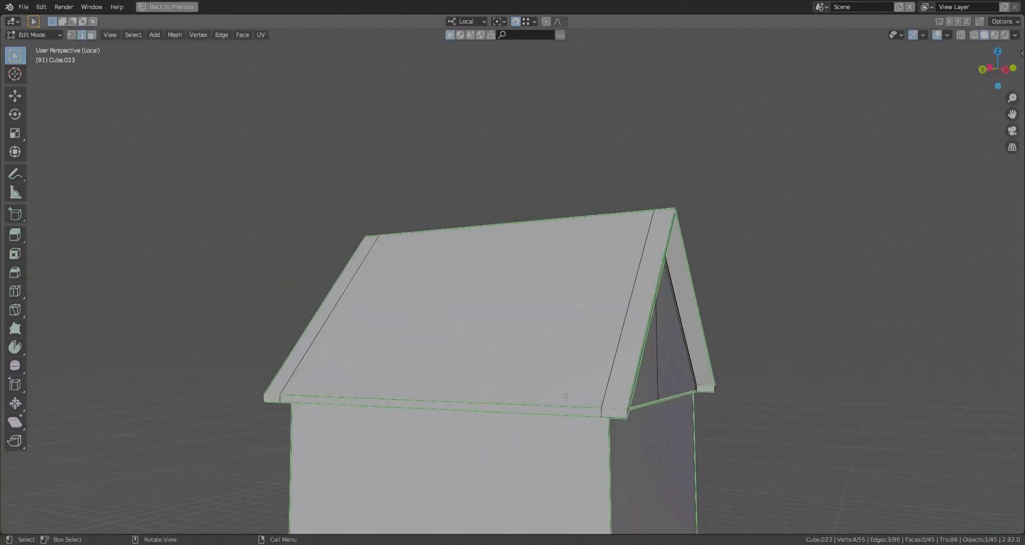
scroll(566, 394, up, 3)
click(639, 421)
scroll(658, 438, down, 4)
middle_drag(657, 438, 470, 411)
scroll(470, 341, up, 5)
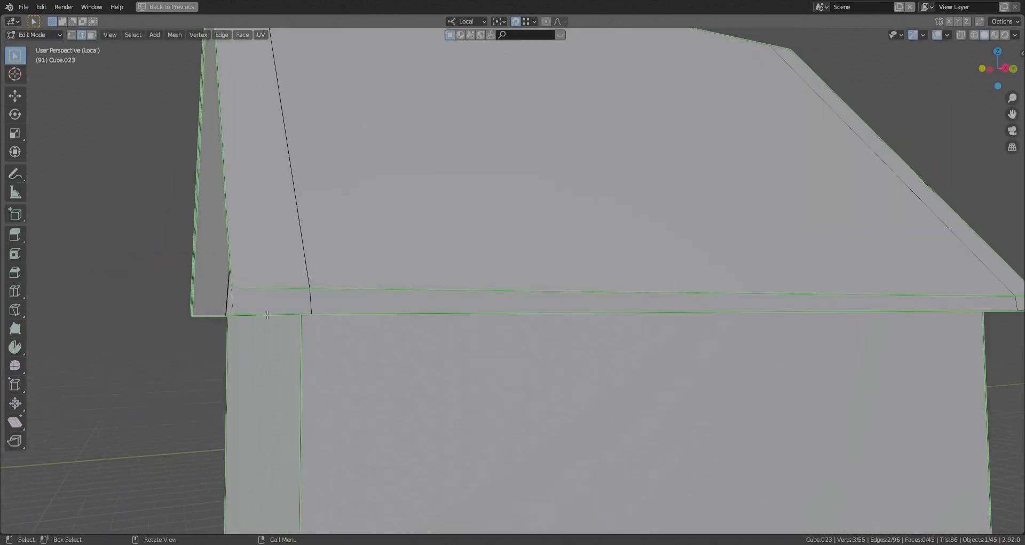
click(268, 286)
middle_drag(268, 286, 401, 294)
shift+middle_drag(280, 304, 507, 374)
middle_drag(507, 374, 534, 337)
- Extrude an edge at the gable peak and fill the missing end face of the roof's overhang
scroll(440, 285, up, 3)
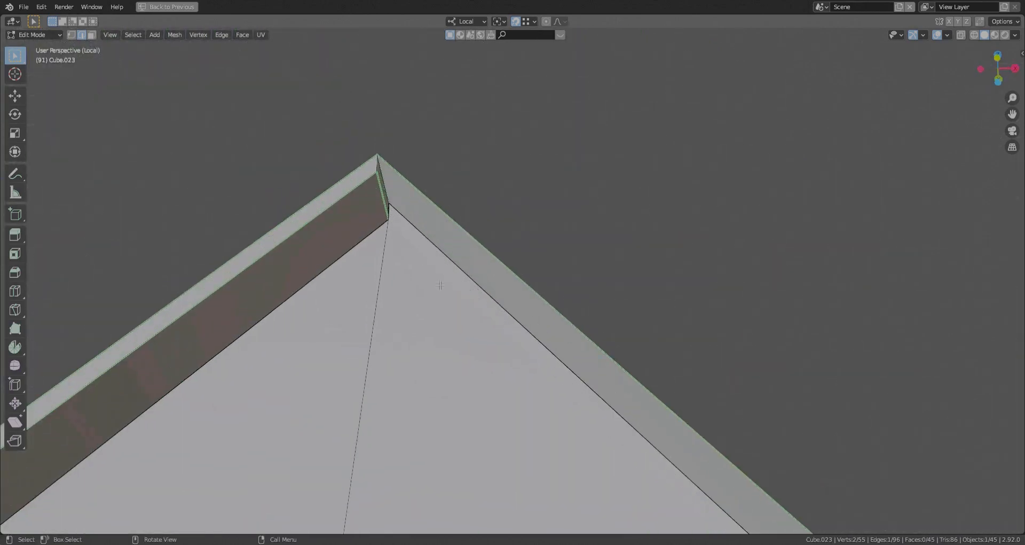
middle_drag(442, 284, 451, 336)
scroll(448, 332, up, 1)
key(e)
click(400, 193)
middle_drag(403, 197, 480, 263)
shift+click(485, 266)
key(f)
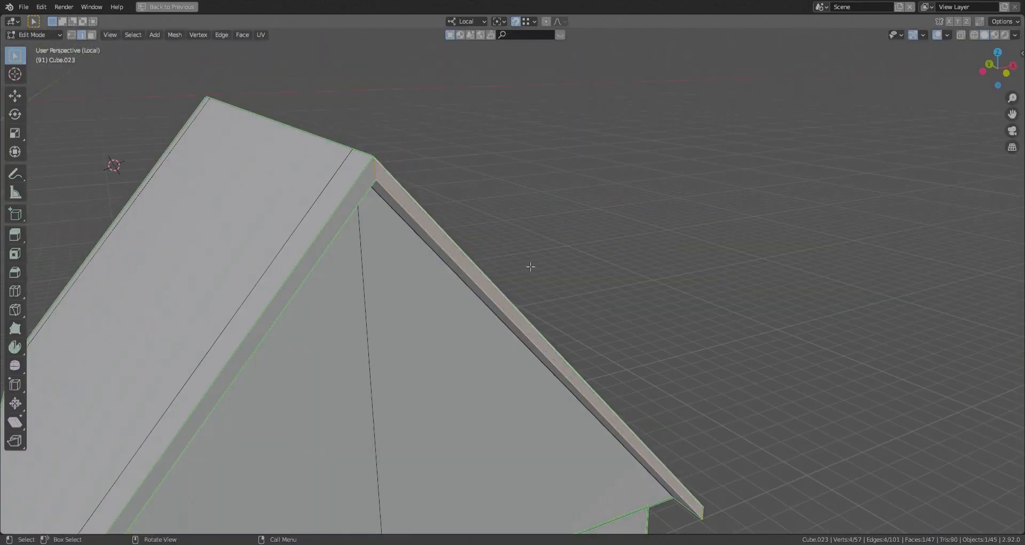
- Mark the remaining edges around this gable's roof overhang to match the green outline
middle_drag(526, 315, 435, 264)
key(ctrl+e)
click(434, 276)
scroll(438, 281, down, 4)
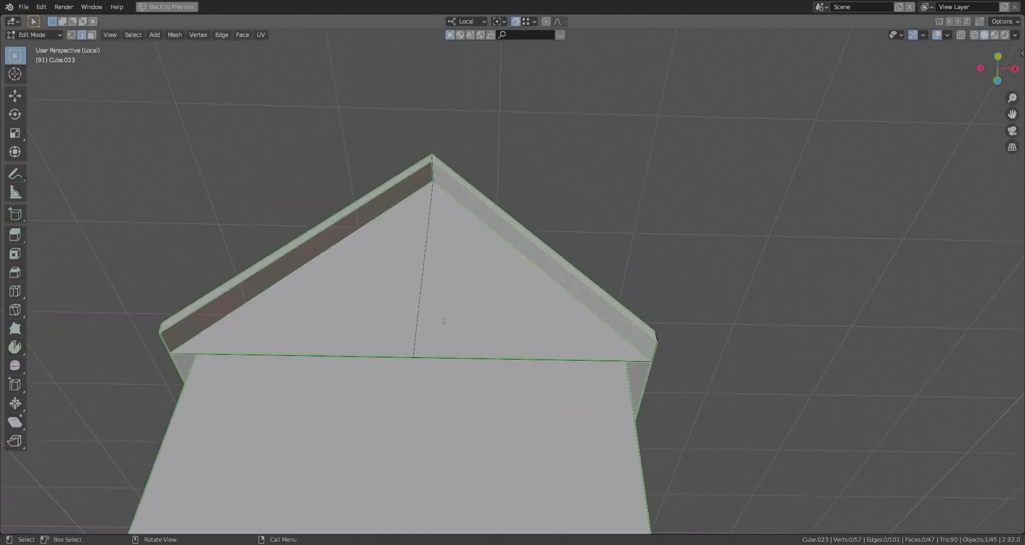
middle_drag(444, 320, 369, 344)
scroll(534, 347, up, 2)
click(645, 364)
key(ctrl+e)
click(647, 373)
scroll(613, 354, down, 4)
- Extrude an edge at the opposite gable's peak to close the gap in the roof's end
middle_drag(635, 350, 510, 341)
scroll(472, 128, up, 5)
shift+middle_drag(472, 128, 545, 165)
click(576, 102)
middle_drag(575, 105, 555, 195)
key(e)
click(522, 143)
- Mark the inner overhang edges at the opposite gable to match the green outline
key(ctrl+e)
click(550, 277)
scroll(540, 278, down, 6)
middle_drag(333, 229, 381, 254)
scroll(381, 255, up, 2)
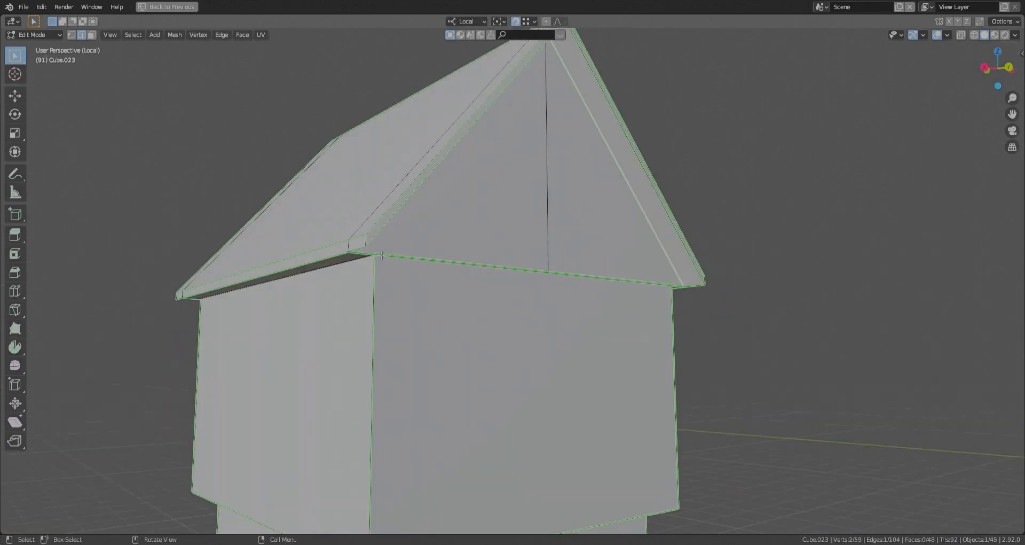
key(ctrl+e)
click(413, 279)
scroll(414, 275, down, 4)
- Inspect the whole house from several sides, checking the roof and both storeys
key(Tab)
middle_drag(526, 261, 466, 254)
scroll(470, 254, down, 4)
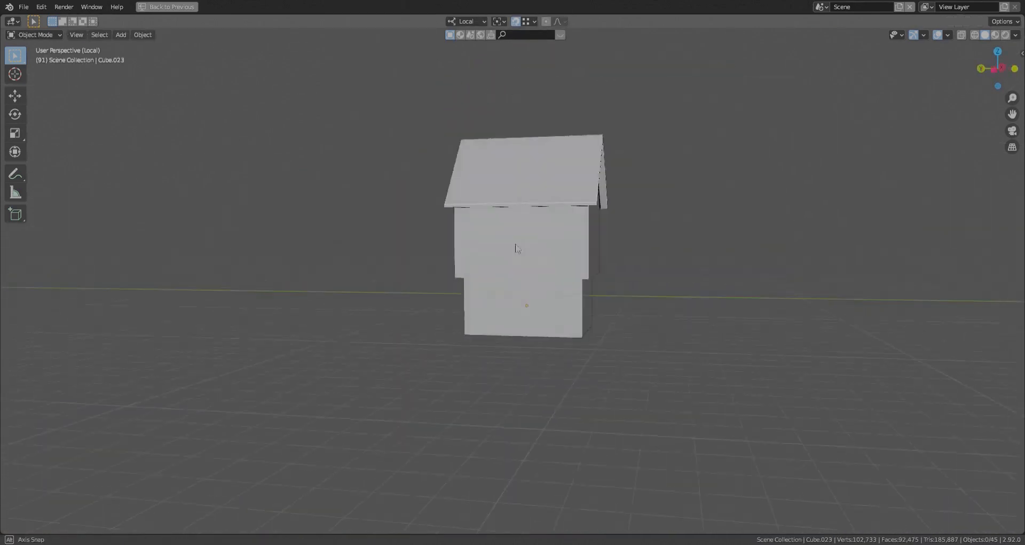
key(Tab)
scroll(630, 160, up, 6)
middle_drag(634, 154, 536, 243)
scroll(512, 294, up, 3)
key(3)
click(542, 271)
key(Tab)
scroll(550, 267, down, 6)
middle_drag(566, 291, 499, 349)
click(450, 247)
key(Tab)
- Add a cube to the house mesh and move it in front of the lower storey's wall
key(shift+a)
click(441, 257)
key(g)
click(605, 298)
key(g)
key(x)
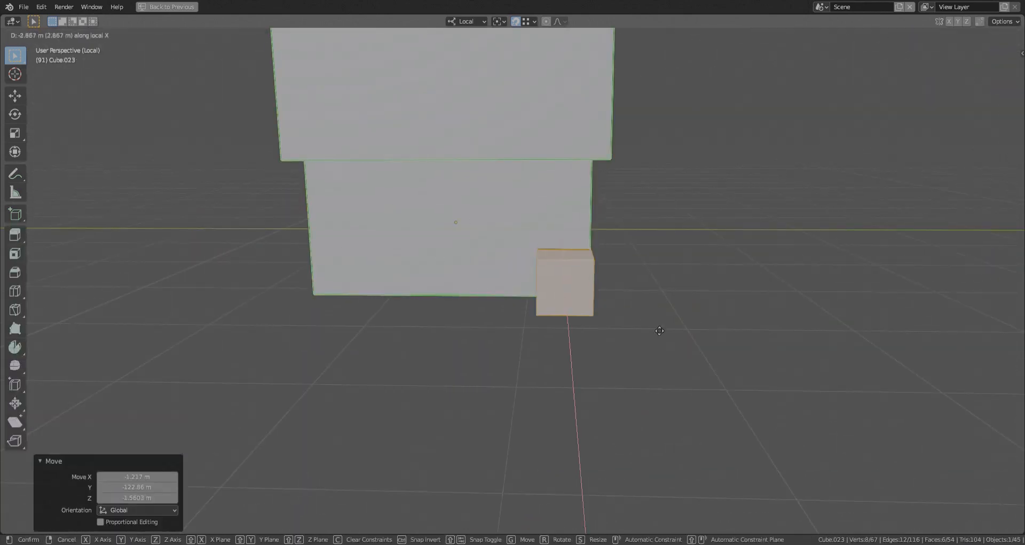
click(582, 283)
middle_drag(582, 284, 740, 361)
click(645, 351)
- Scale the cube thinner, mark its edges green, and move it to the lower wall's right corner
key(s)
key(x)
click(615, 343)
key(ctrl+e)
click(614, 343)
key(g)
key(x)
click(710, 350)
key(y)
click(755, 332)
- Stretch the cube into a slim full-height corner post and adjust its face along local X
key(alt+z)
click(745, 295)
key(alt+z)
middle_drag(744, 295, 713, 262)
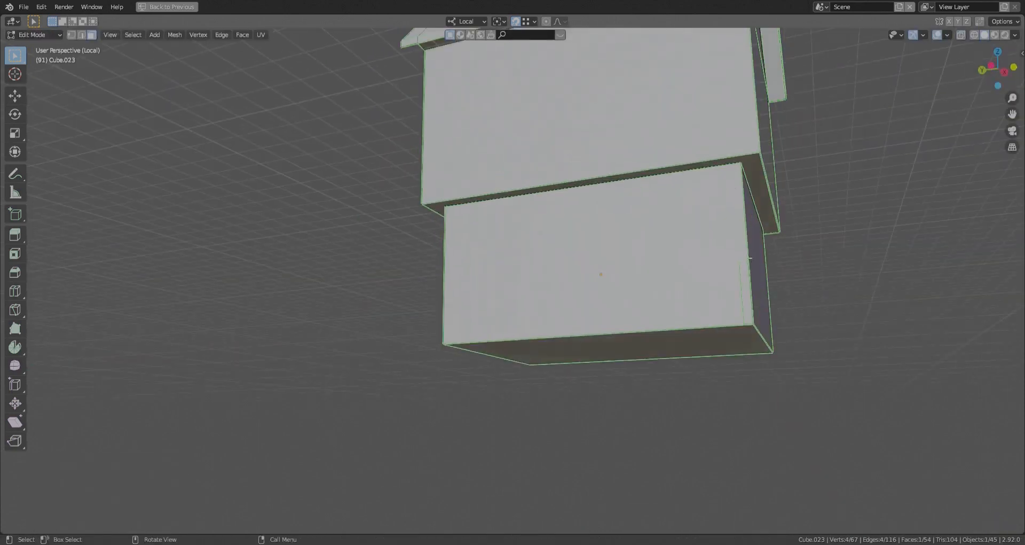
middle_drag(748, 172, 783, 195)
click(739, 245)
scroll(737, 245, up, 4)
middle_drag(737, 245, 841, 288)
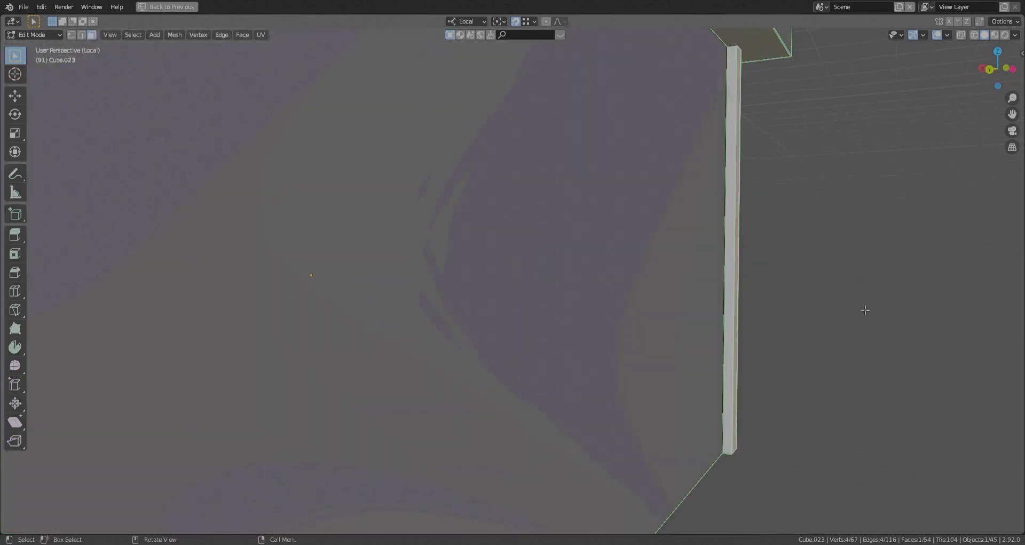
key(g)
key(x)
click(752, 307)
- Duplicate the whole corner post and place the copy at the lower wall's opposite corner
key(ctrl+l)
middle_drag(752, 307, 640, 311)
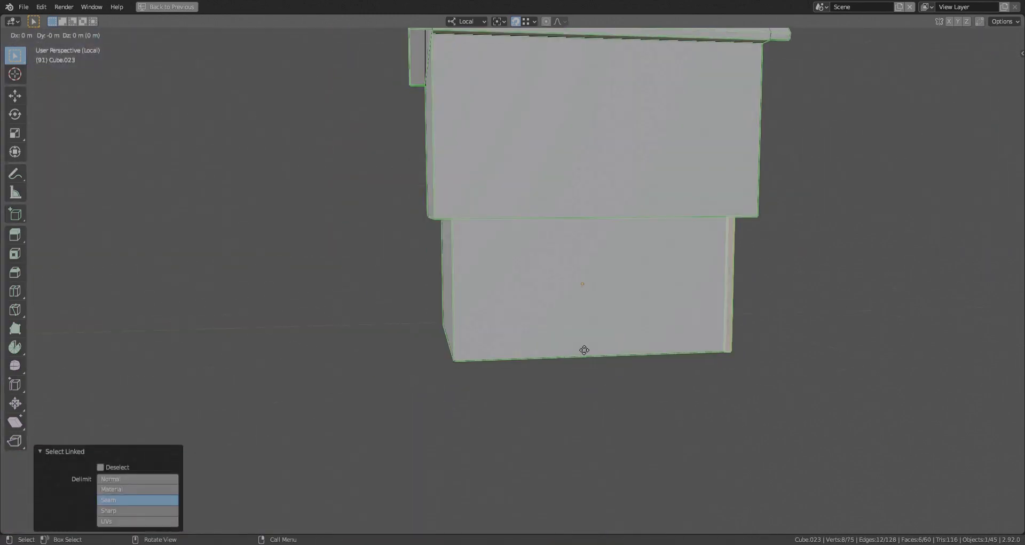
right_click(471, 365)
middle_drag(471, 364, 486, 339)
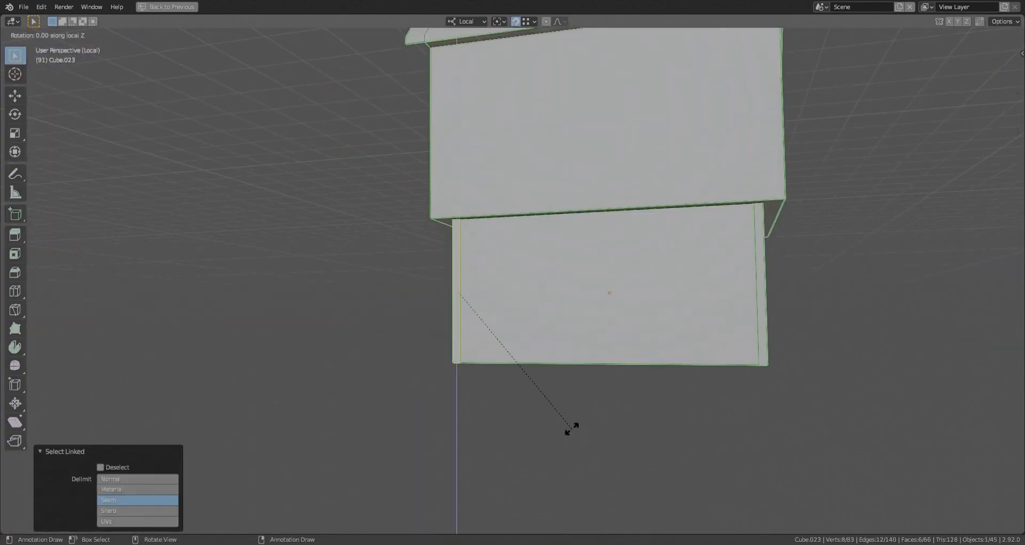
- Turn a copy of the post into a horizontal top beam and stretch it along local Y between both corner posts
key(Return)
key(g)
key(shift+x)
click(753, 205)
scroll(571, 240, up, 3)
key(alt+z)
click(597, 195)
key(alt+z)
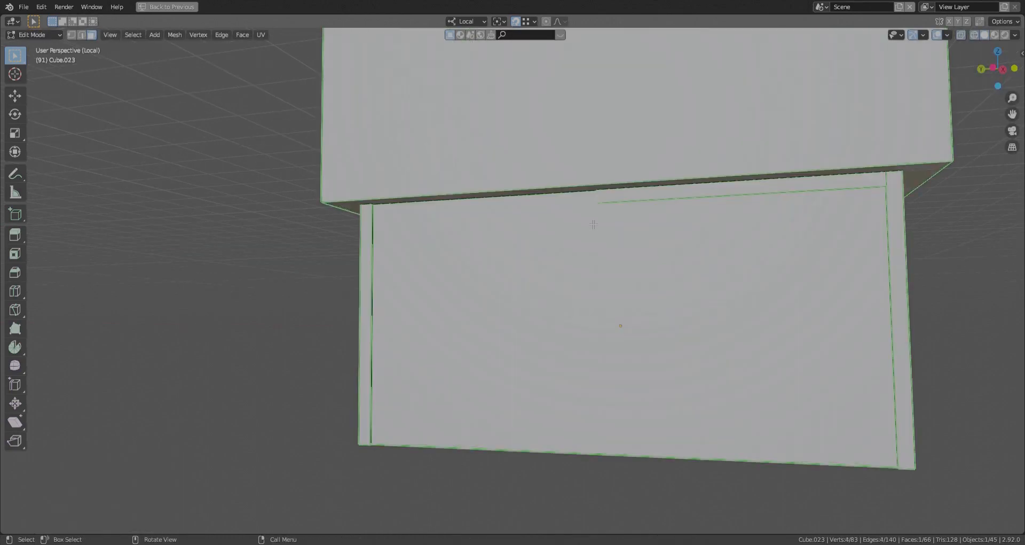
key(g)
key(y)
middle_drag(442, 282, 464, 283)
click(673, 308)
scroll(674, 309, up, 3)
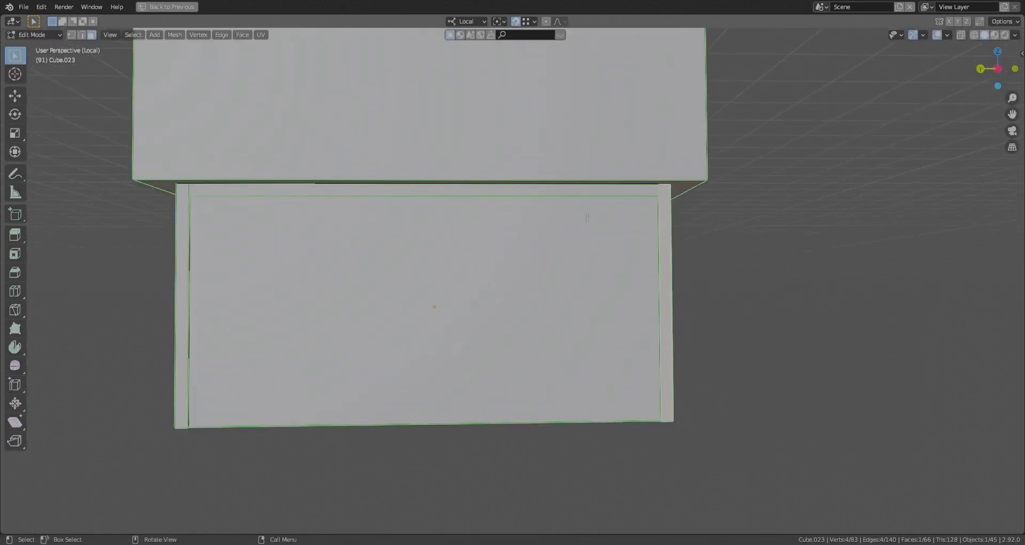
- Duplicate the top beam to the wall's base and shorten the copy by about 8.26 m along local Y
key(ctrl+l)
click(652, 416)
key(alt+z)
click(196, 425)
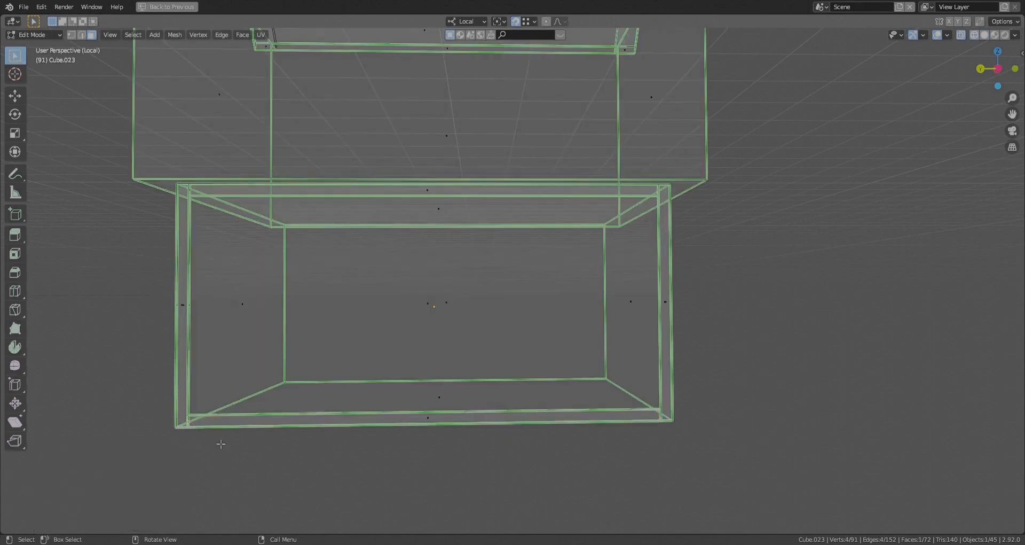
scroll(184, 417, up, 3)
scroll(320, 484, down, 4)
key(alt+z)
key(g)
key(y)
click(687, 504)
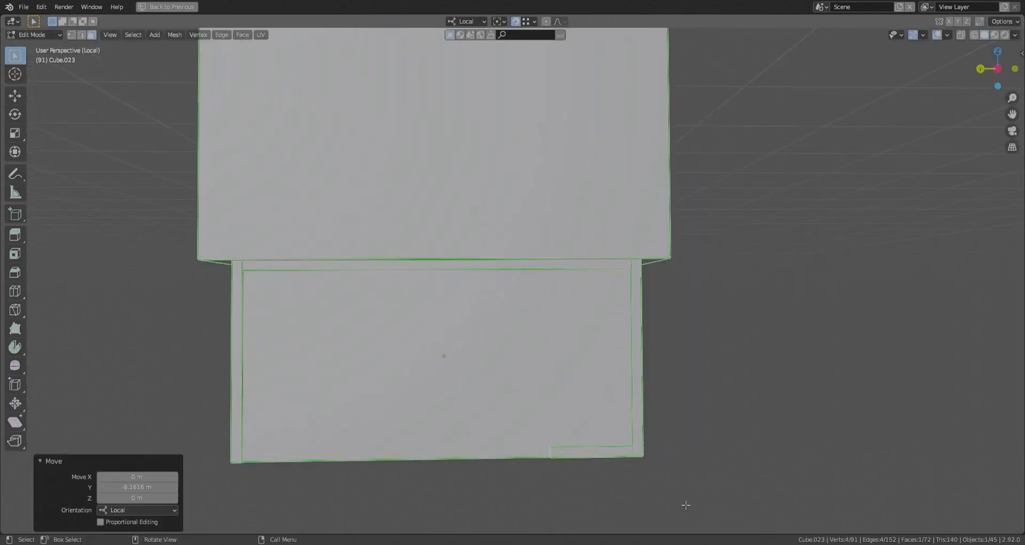
- Duplicate the right corner post along local Y to the short sill's end, and again about 2.57 m further along
click(639, 438)
key(l)
key(shift+d)
key(x)
key(y)
click(539, 425)
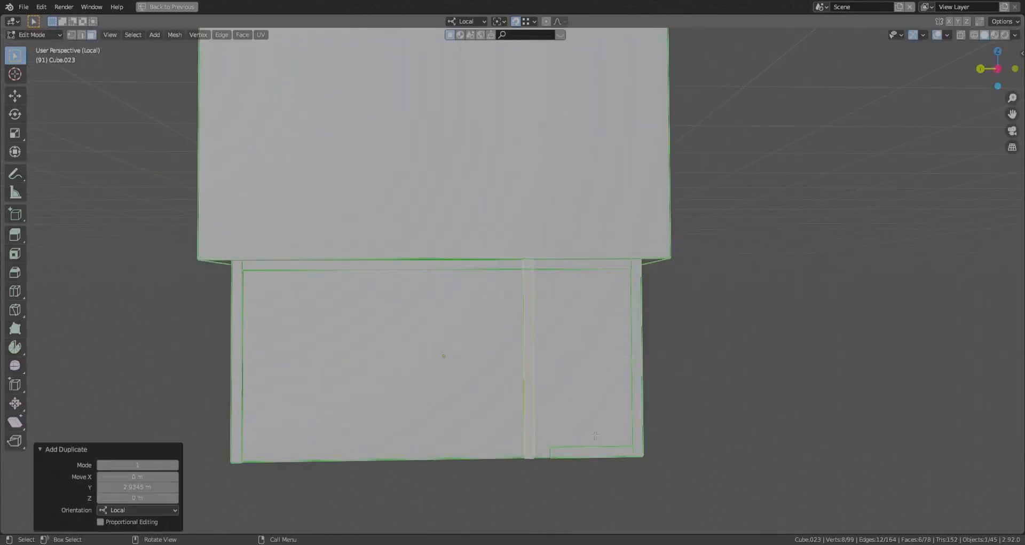
key(g)
key(y)
click(560, 445)
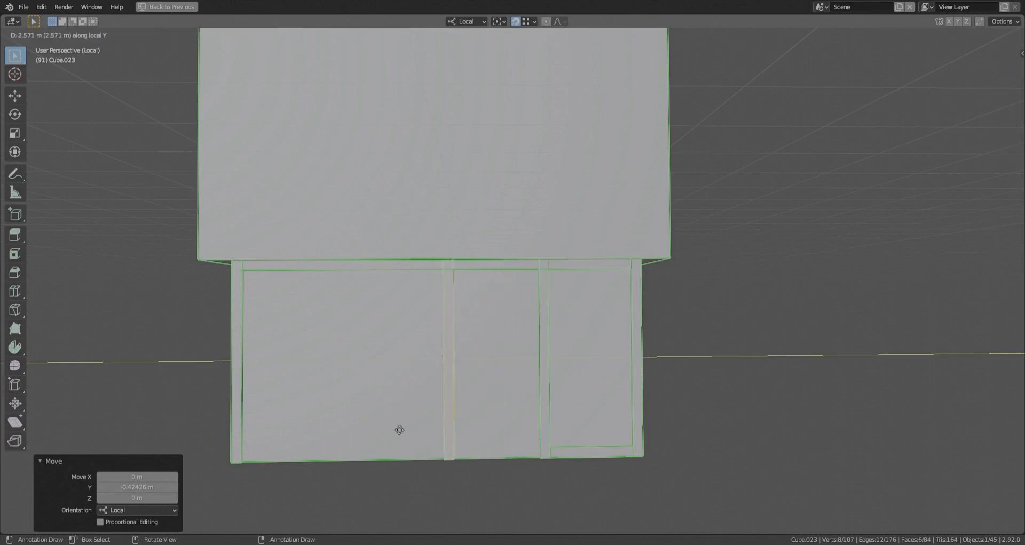
- Duplicate the short sill to the wall's left corner and stretch it along local Y to the middle post
click(585, 452)
key(l)
key(shift+d)
click(247, 465)
click(327, 458)
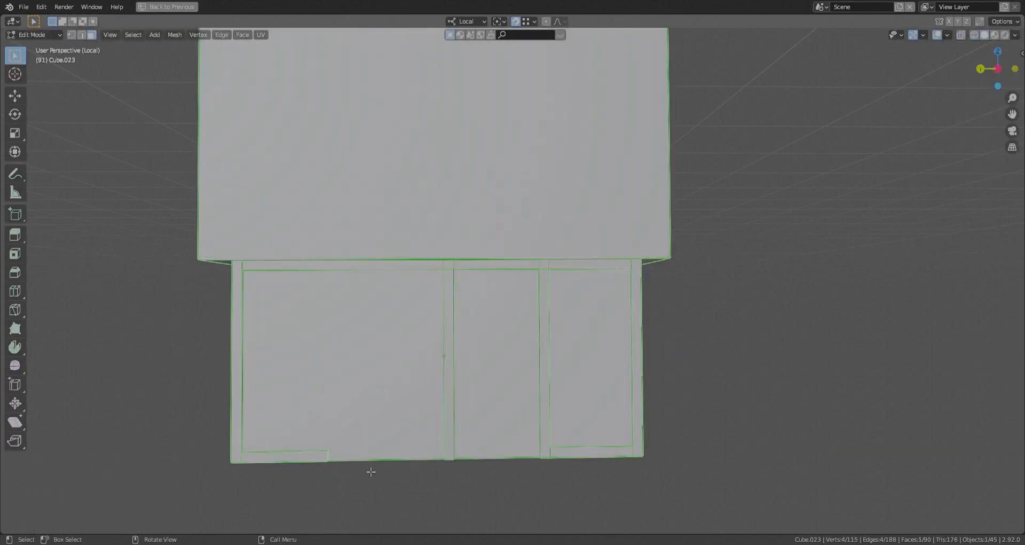
key(g)
key(y)
click(446, 463)
- Duplicate the right bay's sill twice, placing one copy as a higher rail and one just above the sill
middle_drag(529, 476, 536, 466)
scroll(535, 463, down, 1)
scroll(579, 462, up, 1)
click(580, 460)
key(l)
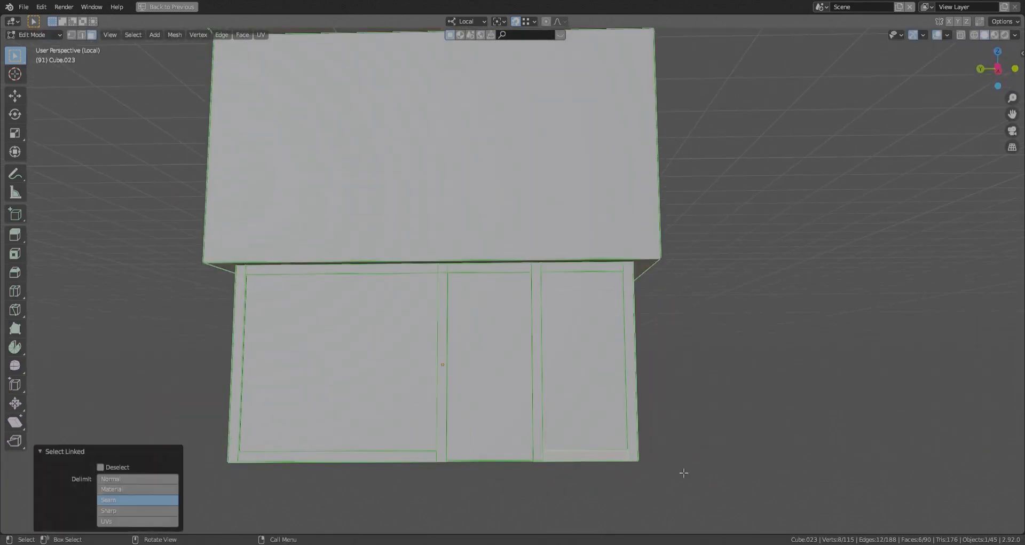
right_click(600, 430)
key(alt+z)
click(588, 445)
key(alt+z)
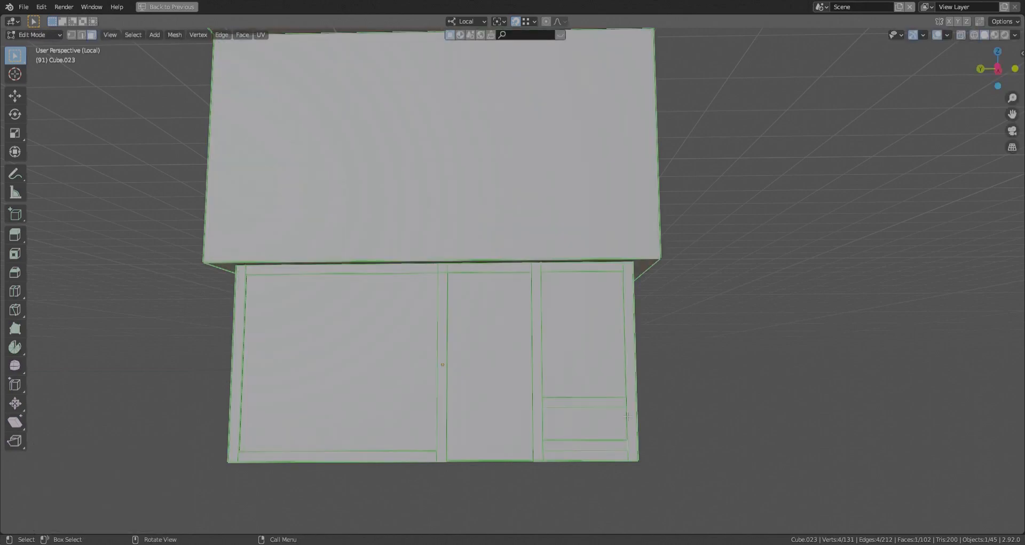
- Raise one end of the lower copy along local Z to form a diagonal brace in the right bay
key(g)
key(z)
click(703, 466)
shift+middle_drag(430, 434, 469, 430)
- Duplicate the right bay's rail upward and scale the copy to about 0.53 along local Y and thinner along Z
click(277, 385)
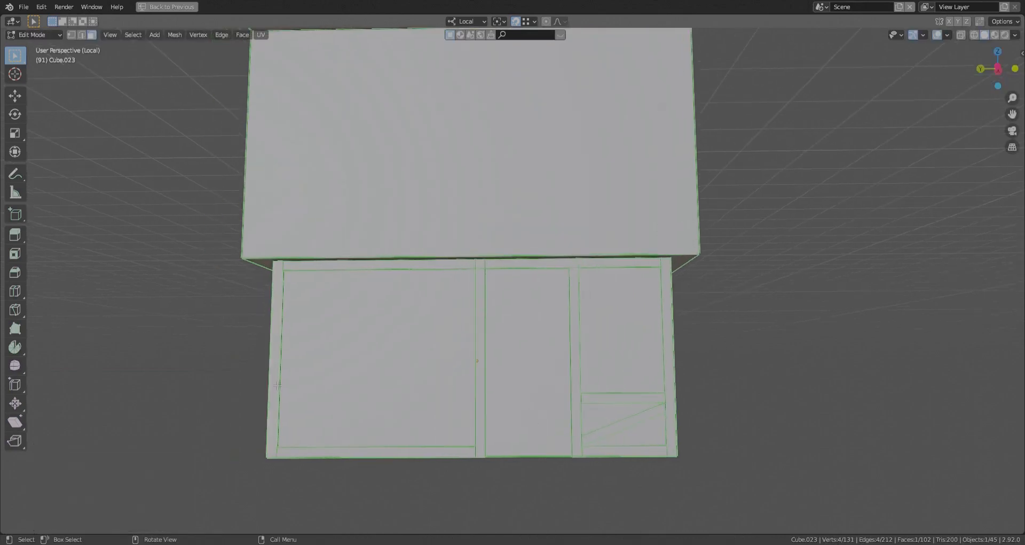
middle_drag(277, 384, 488, 393)
key(shift+d)
key(z)
click(581, 407)
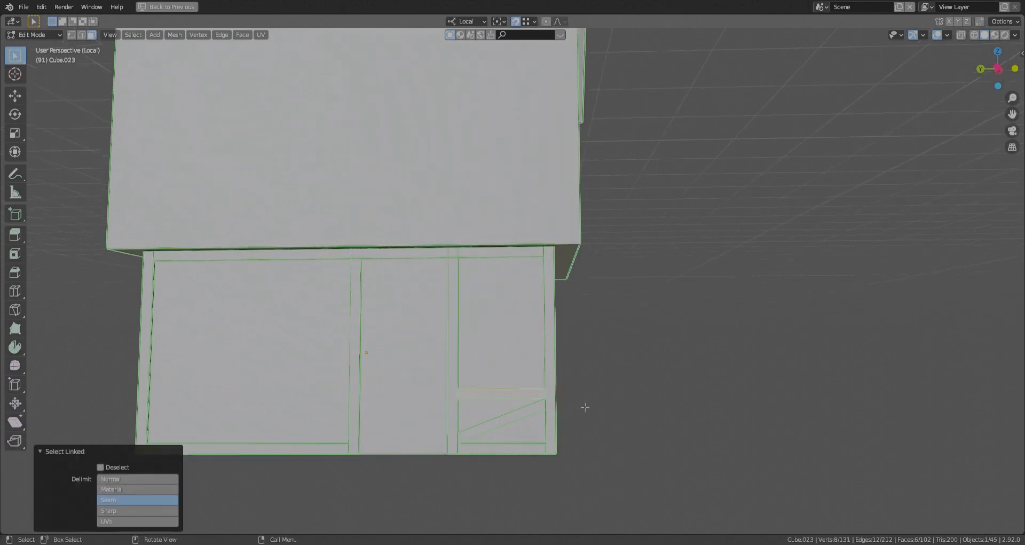
click(631, 396)
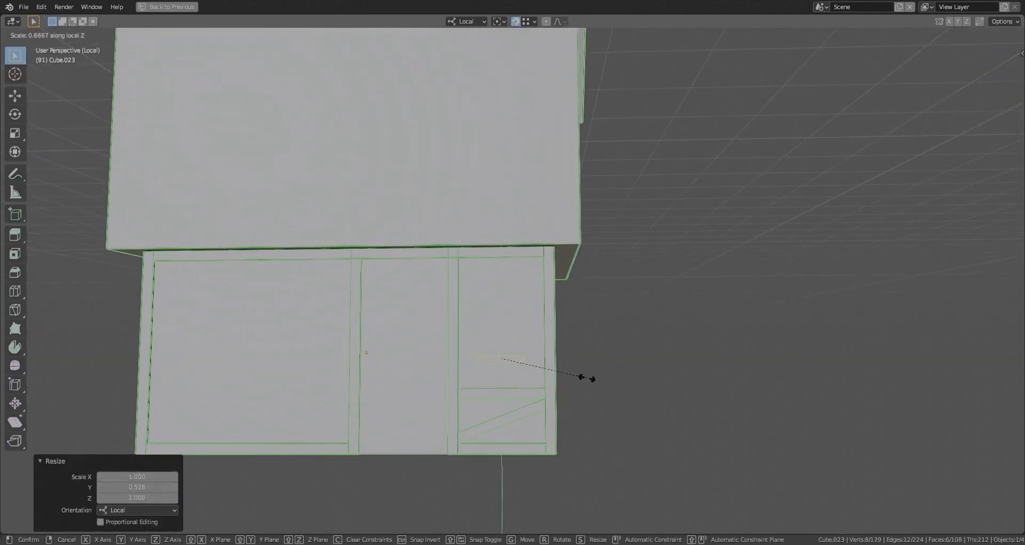
click(616, 395)
- Lower the small horizontal bar by about 0.24 m and place an upright copy at its right end
scroll(728, 450, up, 1)
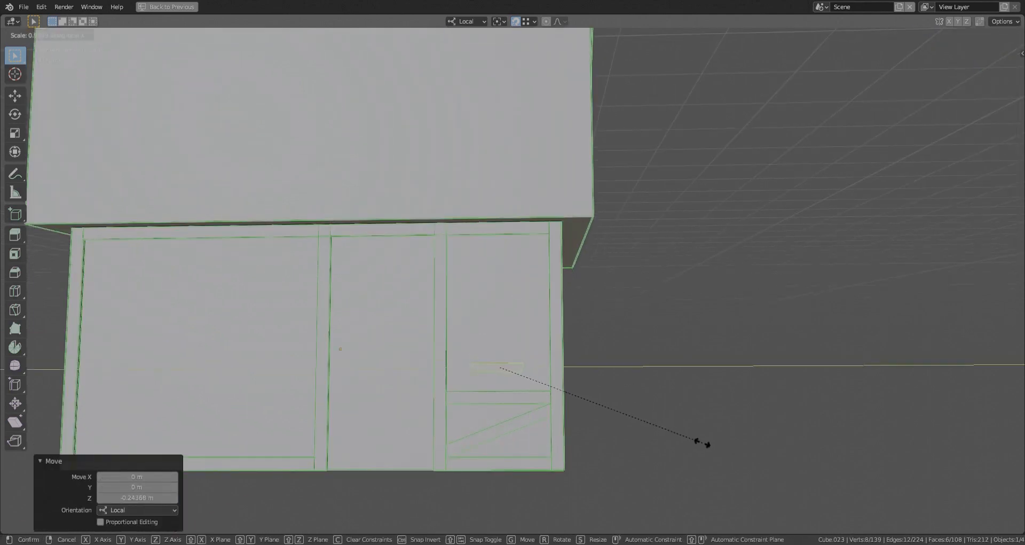
click(536, 386)
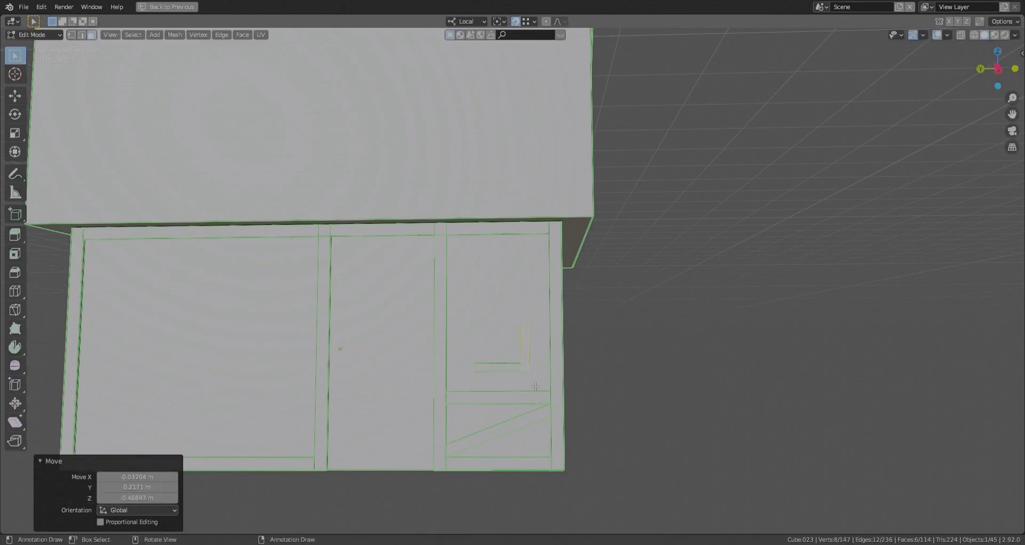
- Place a copy of the upright at the small bar's left end and raise the tops of both uprights
key(g)
key(y)
click(504, 345)
key(shift+z)
drag(458, 314, 543, 336)
key(shift+z)
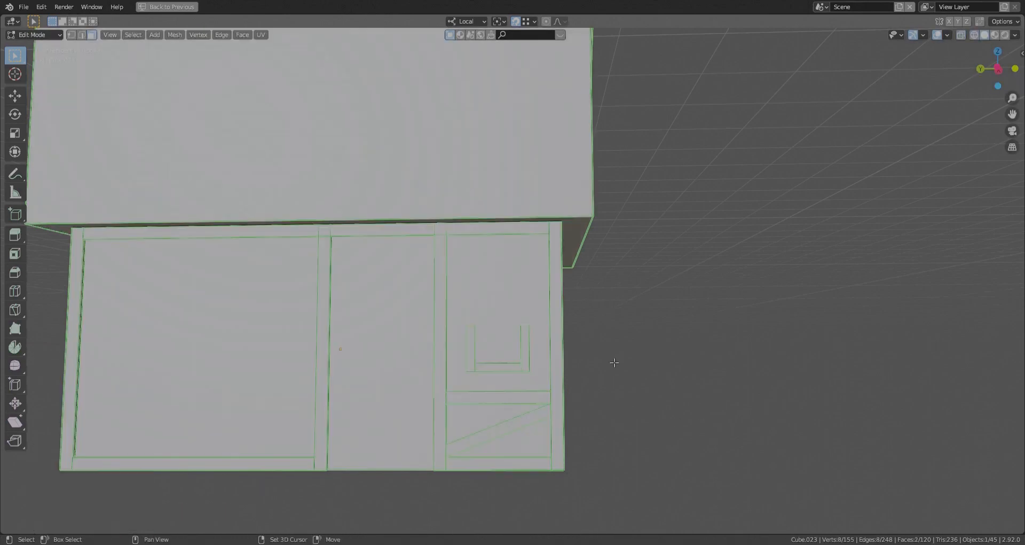
click(636, 304)
- Duplicate the window's bottom bar upward along local Z as a top rail and two evenly spaced crossbars
click(501, 373)
key(ctrl+l)
key(shift+d)
key(z)
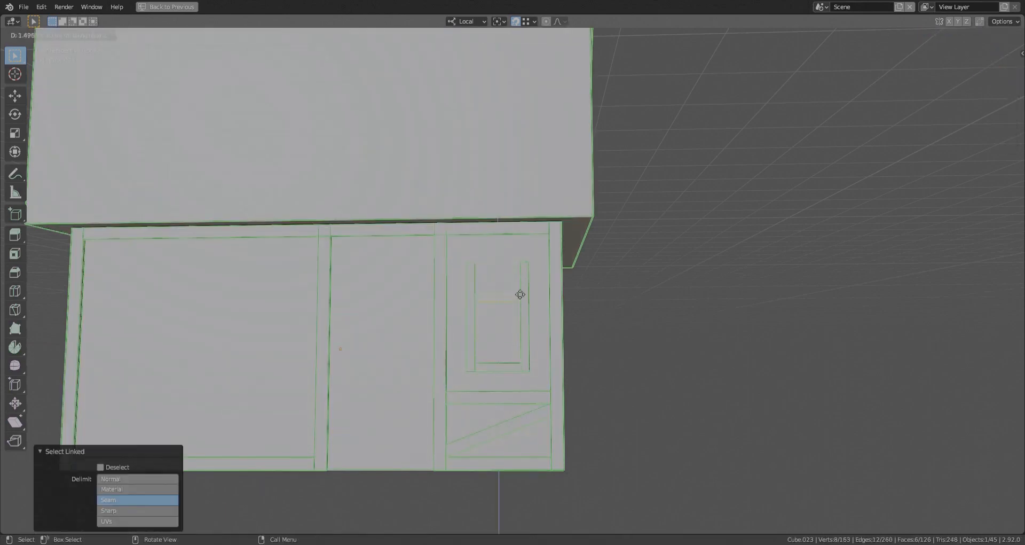
click(647, 340)
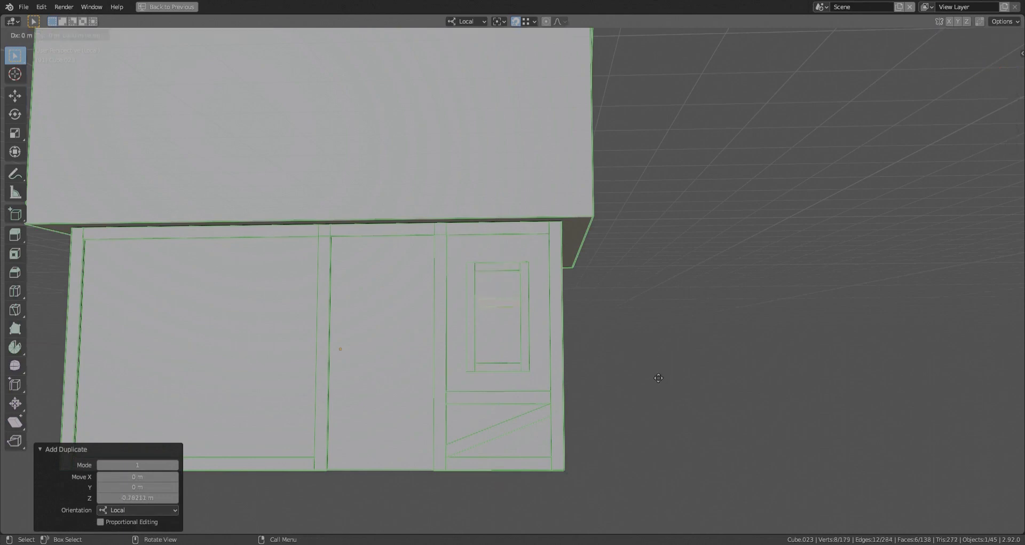
key(ctrl+l)
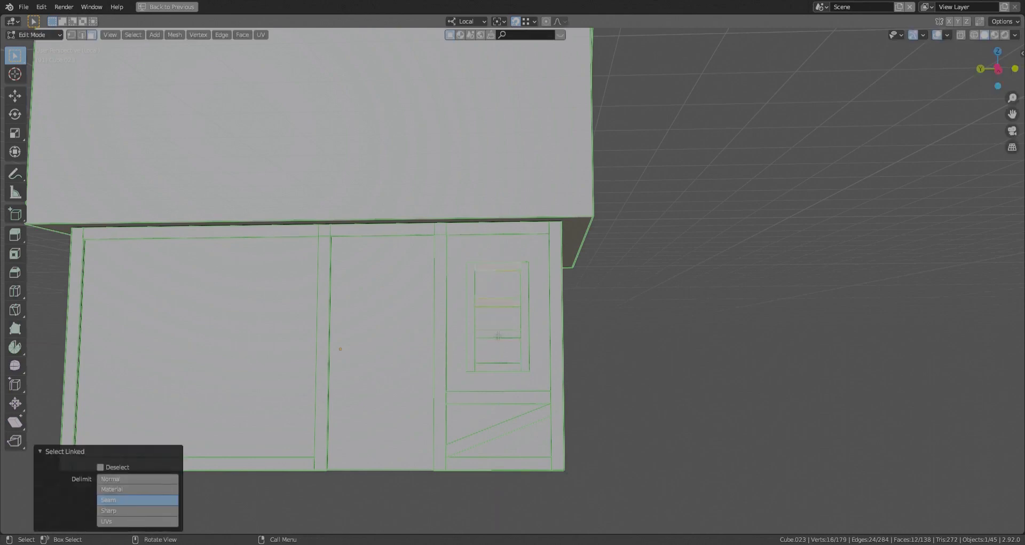
click(660, 351)
- Align the tops of the window frame's uprights with its top rail along local Z
key(shift+z)
drag(540, 251, 459, 268)
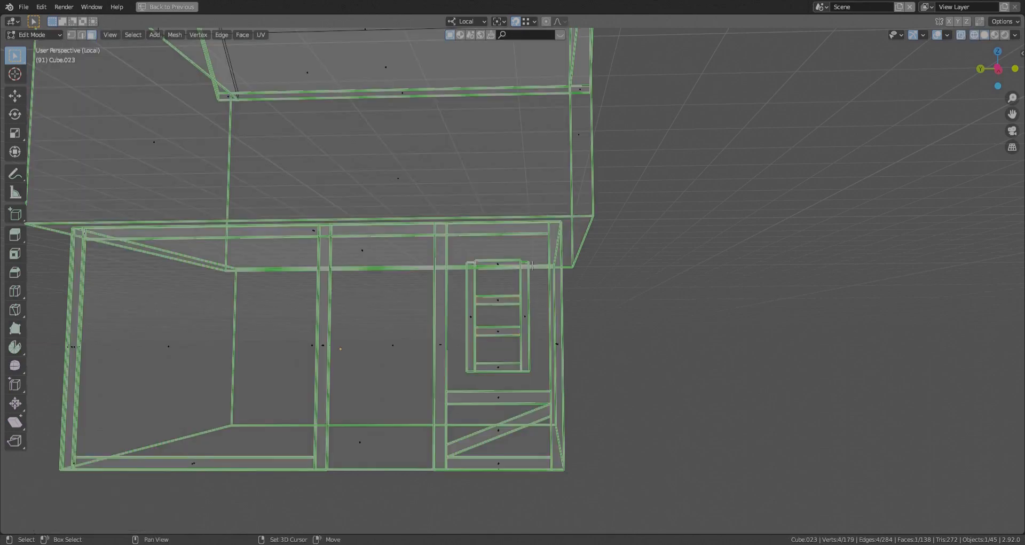
key(shift+z)
key(g)
key(z)
click(522, 263)
- Duplicate the right bay's rail about 2.57 m along local Y into the middle bay
middle_drag(534, 373, 582, 365)
key(ctrl+l)
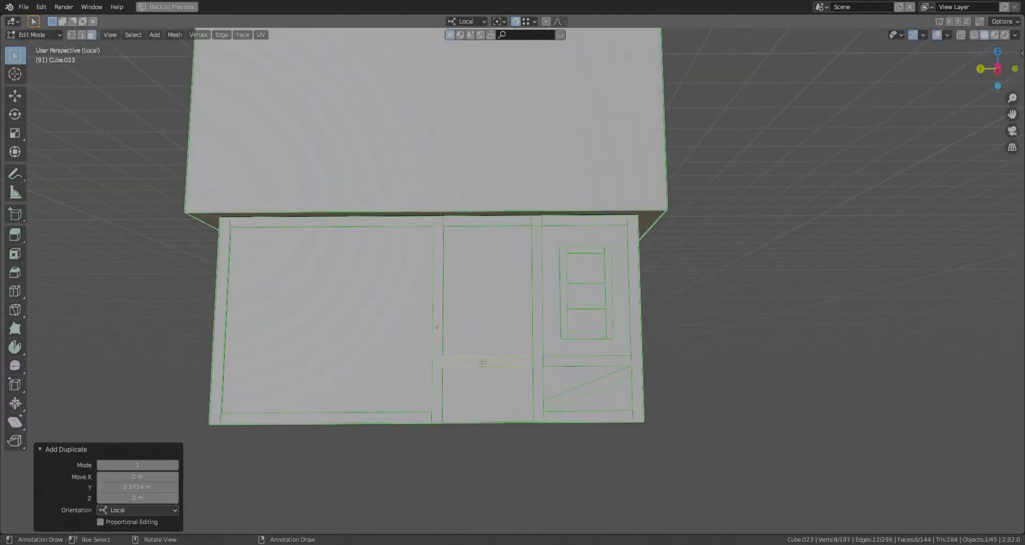
- Lower the top faces of the two inner posts along local Z to the underside of the top beam
scroll(483, 363, up, 1)
key(shift+z)
click(539, 359)
key(shift+z)
click(544, 207)
key(shift+z)
scroll(545, 184, up, 4)
click(548, 188)
shift+click(308, 190)
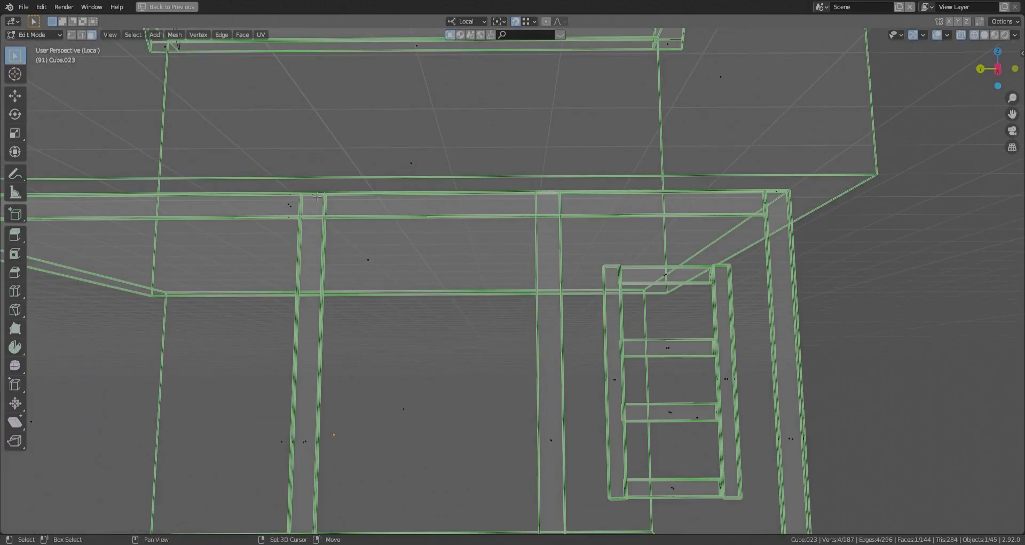
key(shift+z)
key(g)
key(z)
click(405, 305)
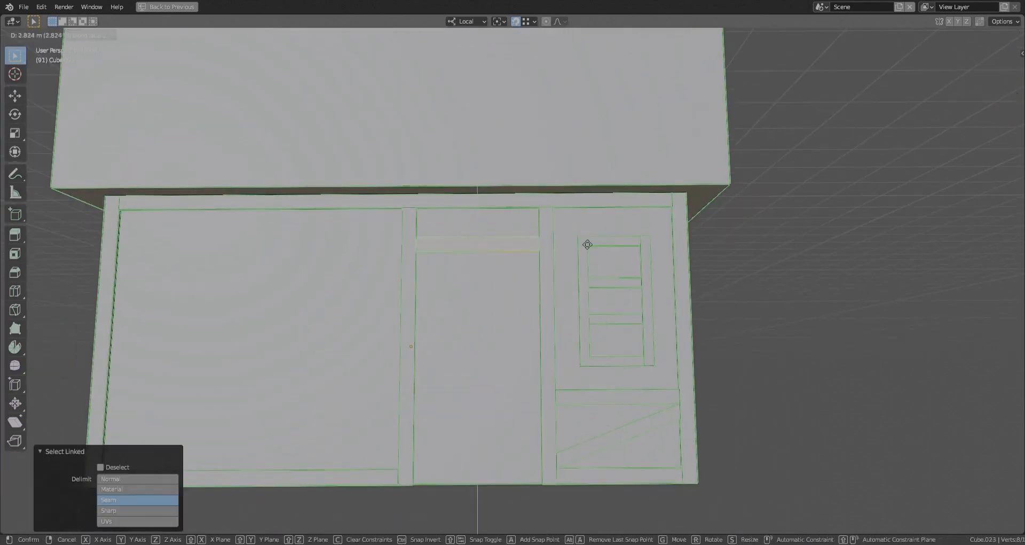
- Raise the middle bay's rail above the door opening and shift its front face along local X
click(587, 245)
scroll(471, 251, up, 2)
click(476, 239)
middle_drag(619, 342, 729, 348)
key(g)
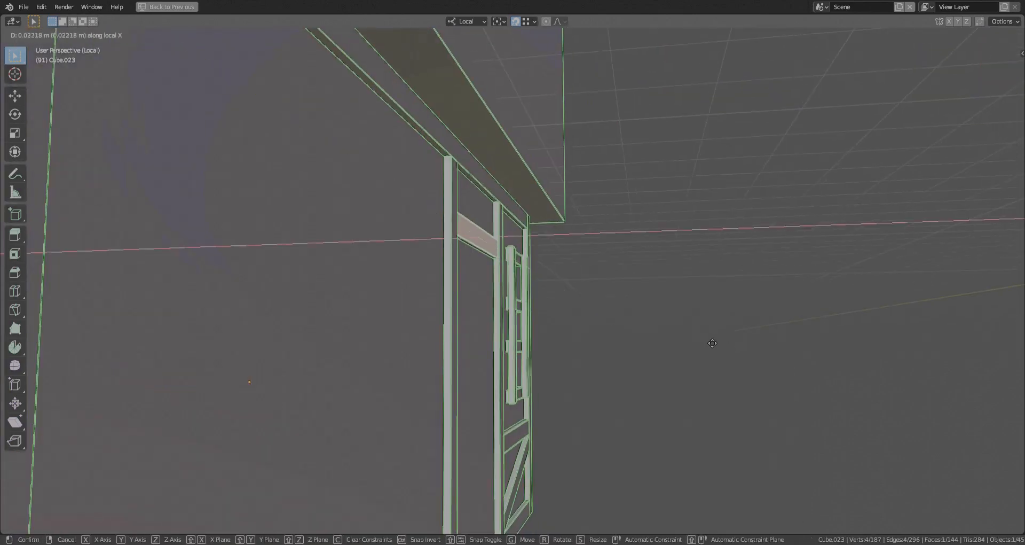
click(695, 343)
- Extend the door rail's top about 0.57 m up to the beam and divide it into seven planks with six loop cuts
key(shift+z)
click(476, 223)
key(shift+z)
middle_drag(664, 216, 565, 210)
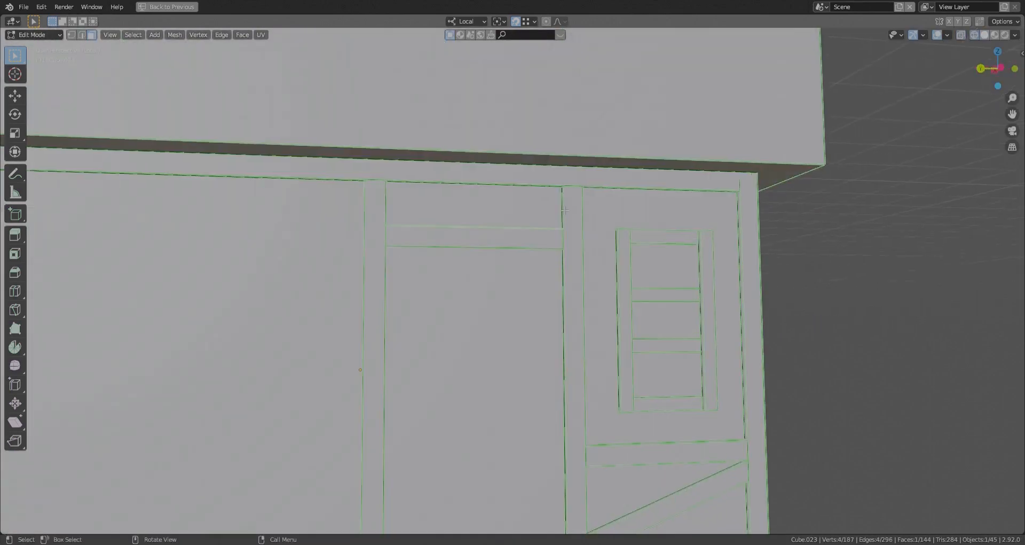
key(ctrl+r)
scroll(440, 230, up, 5)
click(440, 231)
right_click(440, 230)
key(alt+a)
- Duplicate the plank panel about 2.51 m along negative local Y into the right bay
scroll(480, 347, down, 3)
middle_drag(494, 421, 488, 391)
key(l)
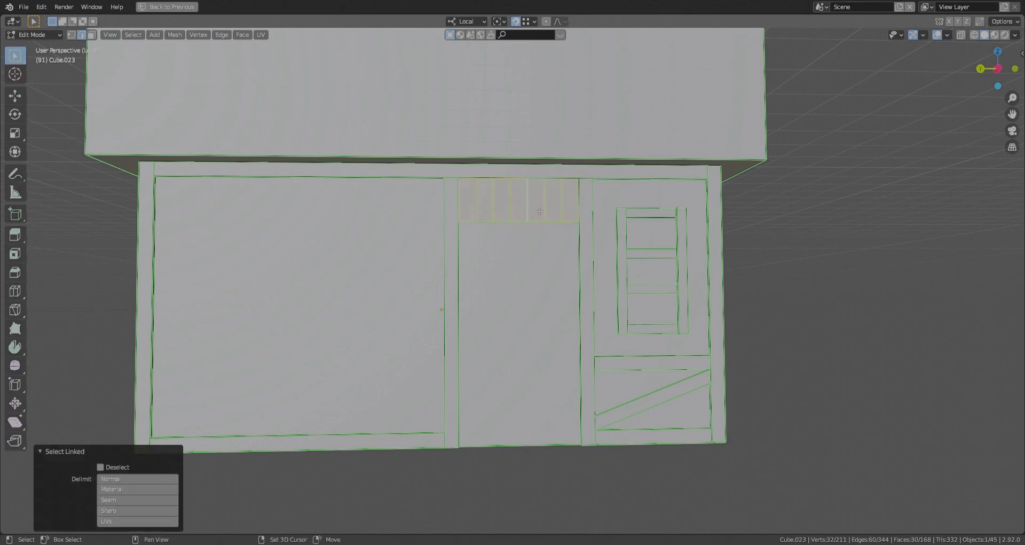
scroll(601, 210, up, 4)
mouse_move(600, 210)
middle_down()
mouse_move(561, 187)
mouse_move(553, 200)
mouse_move(566, 192)
middle_up()
key(shift+z)
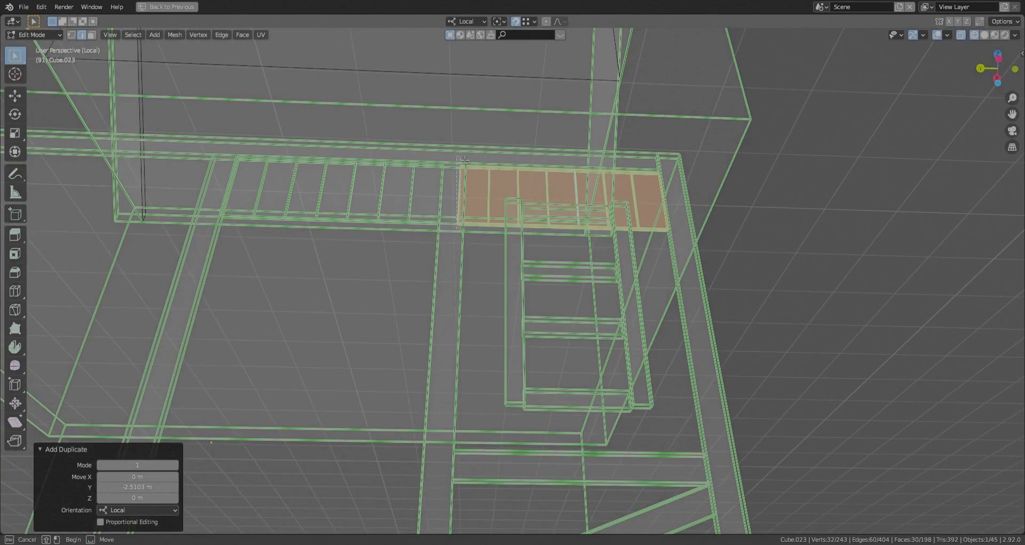
- Fit the copied panel's left end to the post along local Y and raise its bottom faces above the window
drag(452, 235, 469, 160)
key(g)
key(y)
right_click(465, 205)
key(shift+z)
scroll(467, 209, up, 1)
key(shift+z)
key(3)
key(shift+z)
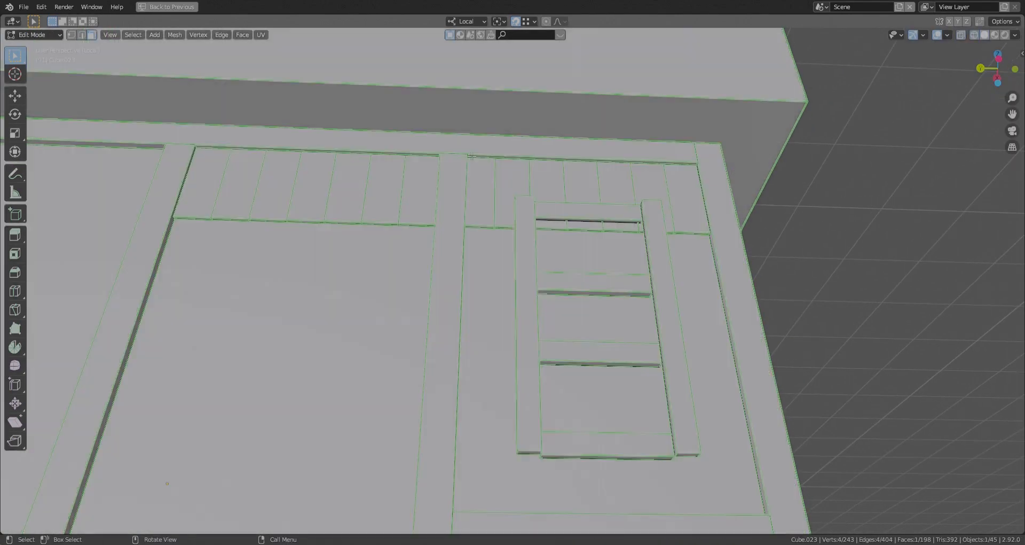
key(g)
key(y)
click(473, 216)
ctrl+click(739, 256)
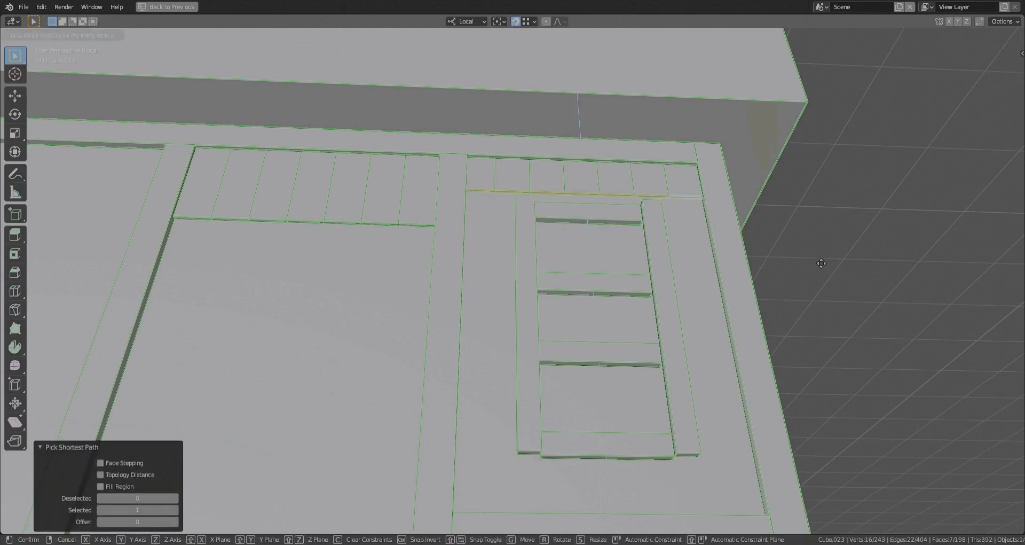
click(832, 257)
- Duplicate the right bay's plank panel, window, rail and diagonal brace along local Y to the left of the door
scroll(694, 229, down, 3)
middle_drag(636, 200, 592, 221)
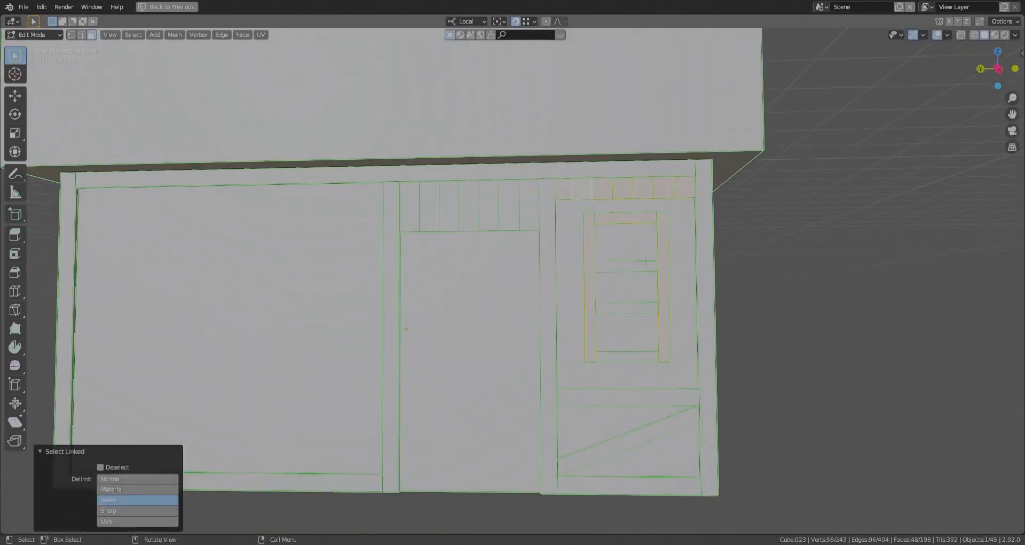
scroll(620, 395, down, 3)
ctrl+click(649, 407)
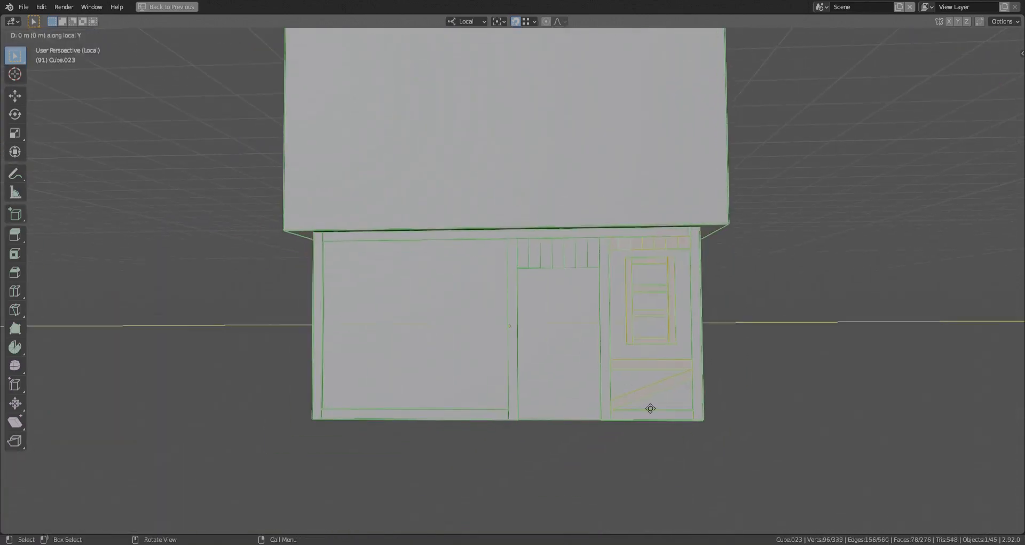
click(692, 435)
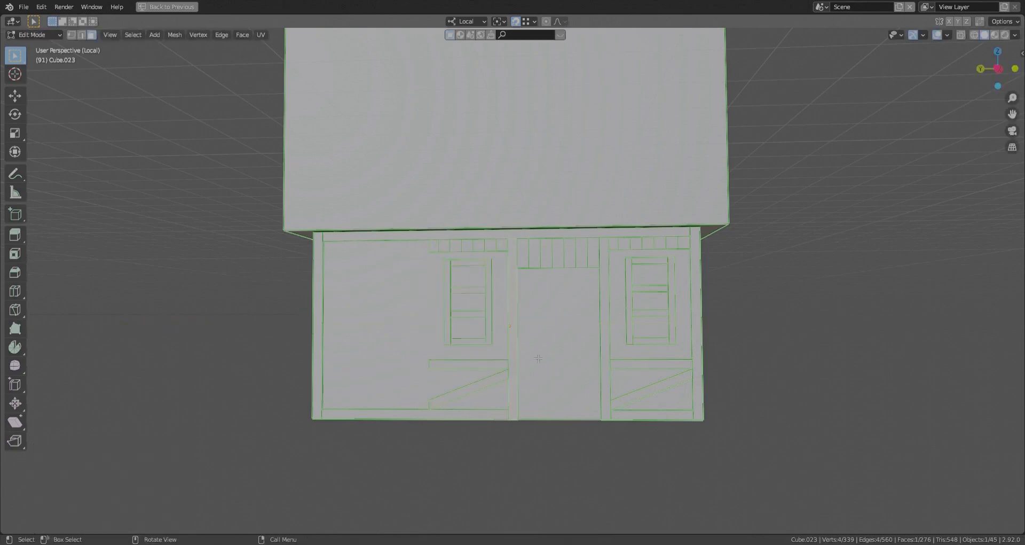
- Duplicate the post left of the door along local Y and fit it against the left side of the new window bay
key(l)
key(shift+d)
key(y)
click(417, 311)
key(g)
key(y)
click(411, 428)
scroll(412, 429, up, 2)
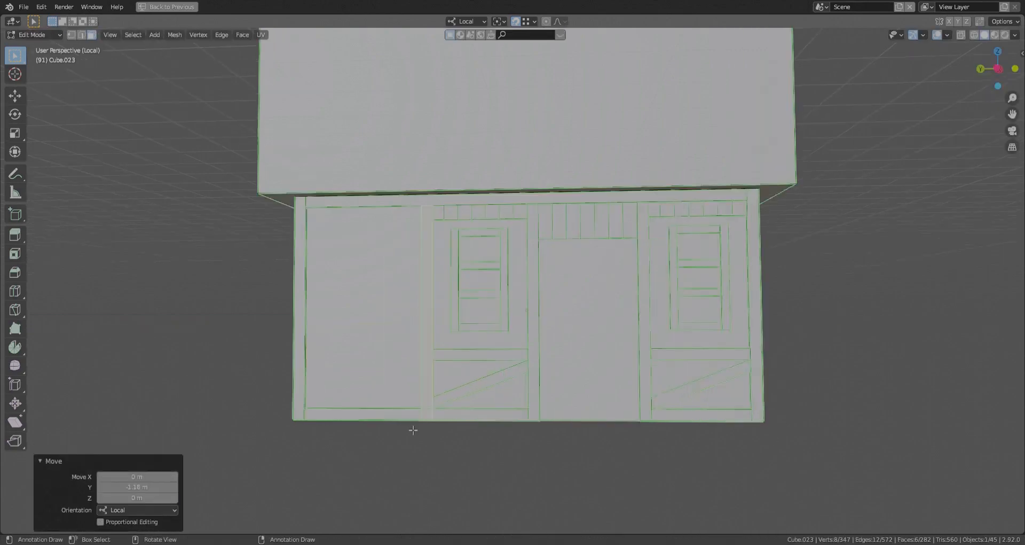
click(444, 444)
- Duplicate the plank panel above the left window along local Y into the leftmost bay, against the corner post
middle_drag(423, 379, 534, 288)
scroll(534, 289, up, 4)
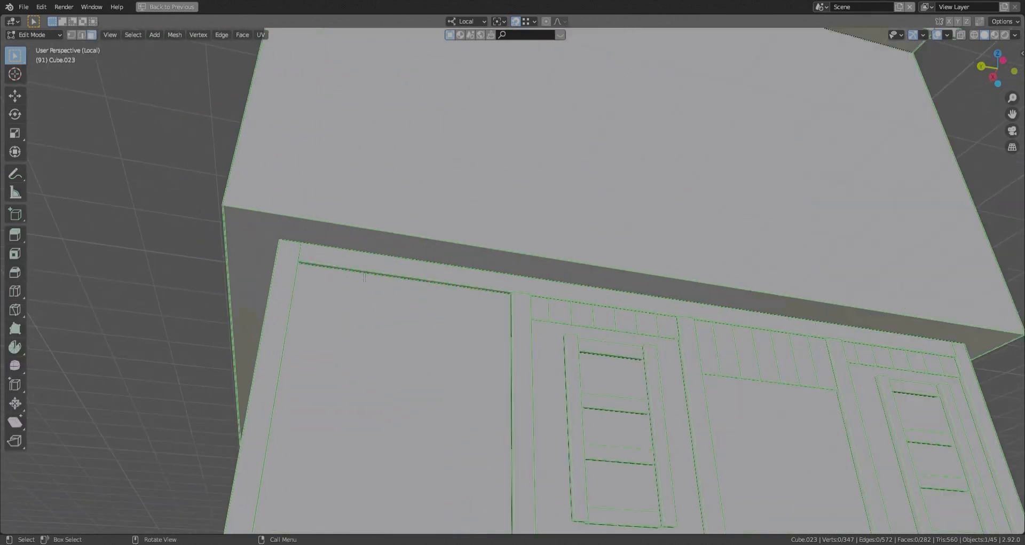
shift+middle_drag(603, 315, 542, 277)
click(549, 281)
key(l)
key(shift+d)
key(y)
click(293, 259)
middle_drag(292, 259, 259, 255)
- Extrude the leftmost panel's right end twice along local Y to fill the gap up to the post, first by about 0.27 m
scroll(342, 255, up, 2)
click(413, 250)
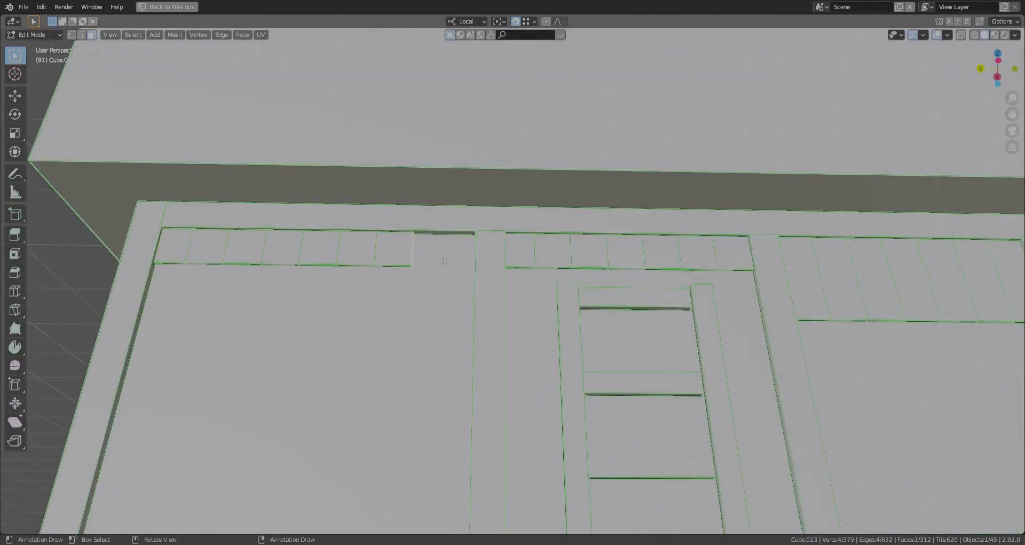
click(490, 236)
key(e)
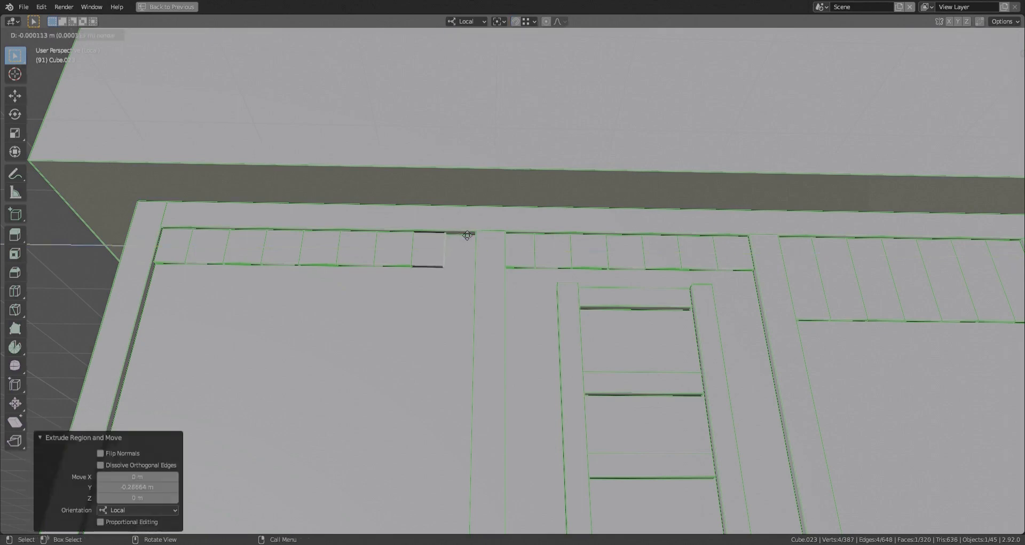
alt+click(433, 266)
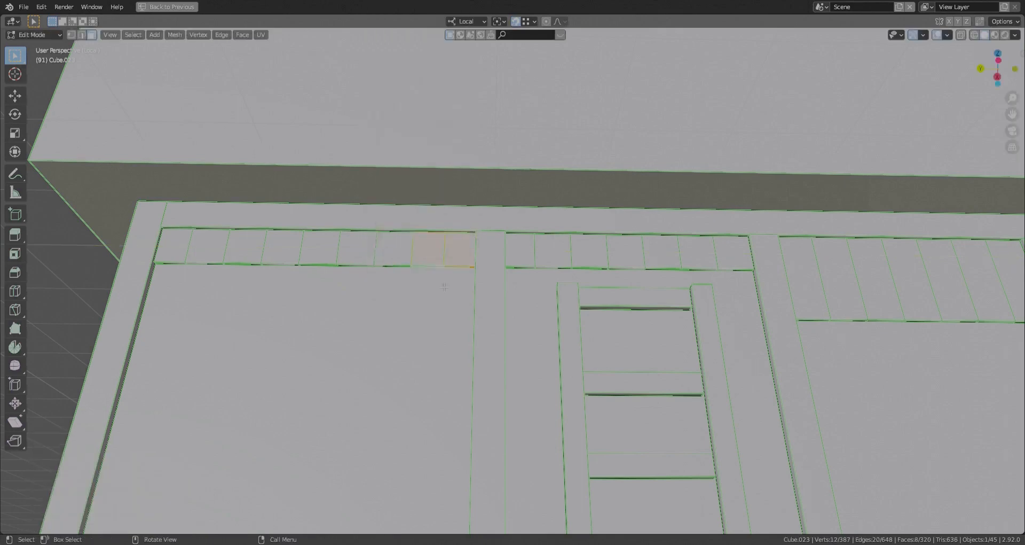
- Flip the diagonal brace below the window left of the door so it slopes the opposite way
scroll(444, 287, down, 5)
click(758, 389)
middle_drag(444, 287, 565, 302)
click(565, 302)
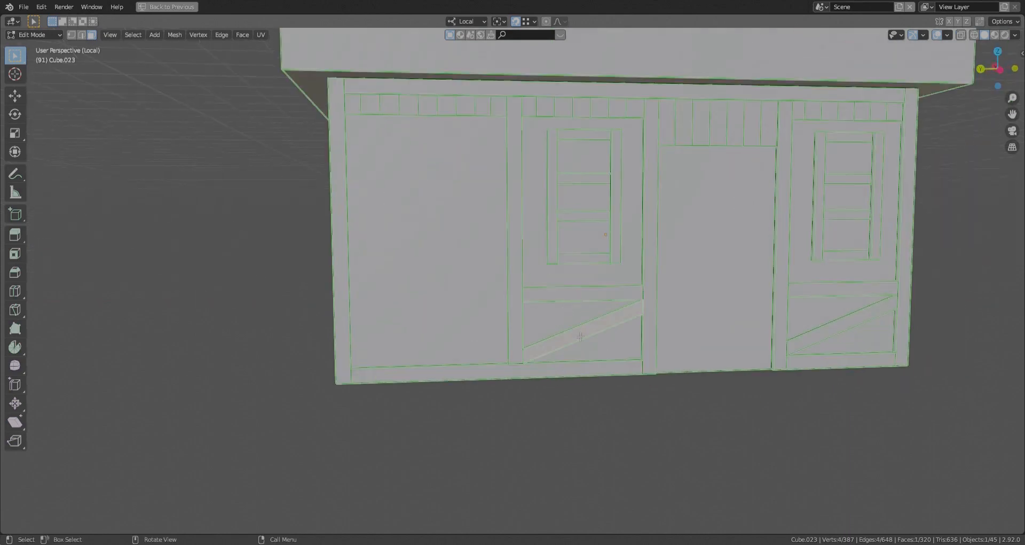
key(ctrl+l)
key(g)
click(102, 514)
- Duplicate a rail and diagonal brace along local Y into the leftmost bay and stretch their right ends to the post
click(539, 405)
middle_drag(543, 406, 556, 402)
key(l)
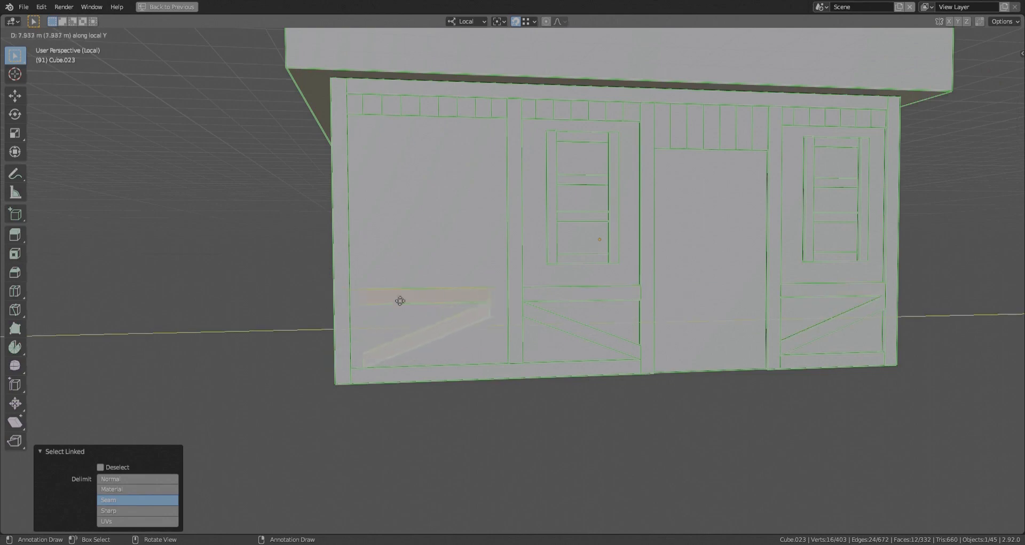
click(366, 375)
key(alt+z)
drag(462, 278, 499, 336)
key(alt+z)
key(g)
key(y)
click(507, 292)
- Place three spaced copies of the window upright in the leftmost bay, the first about 3.03 m along local Y
scroll(502, 300, down, 2)
middle_drag(497, 307, 500, 272)
key(alt+a)
scroll(475, 331, up, 1)
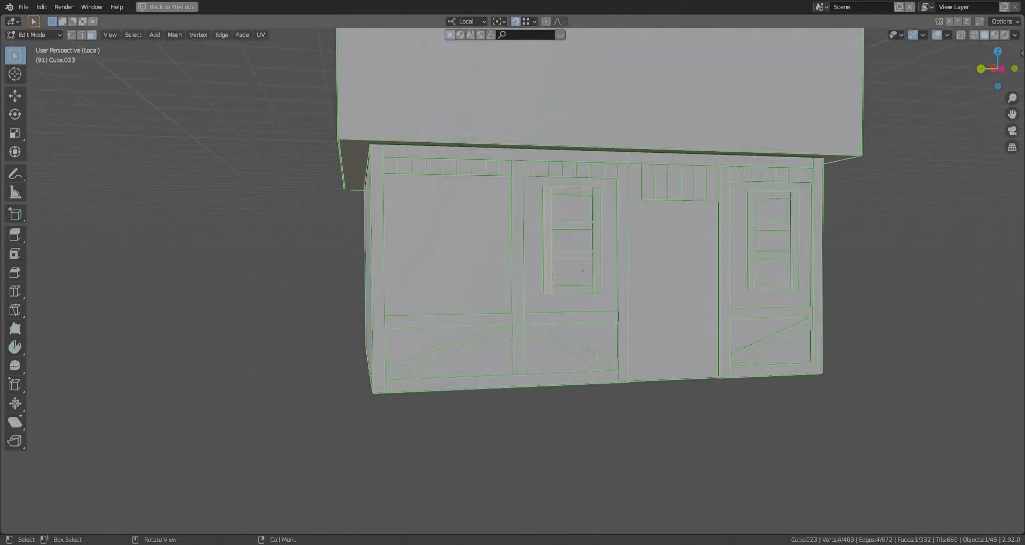
key(l)
key(shift+d)
key(x)
click(323, 271)
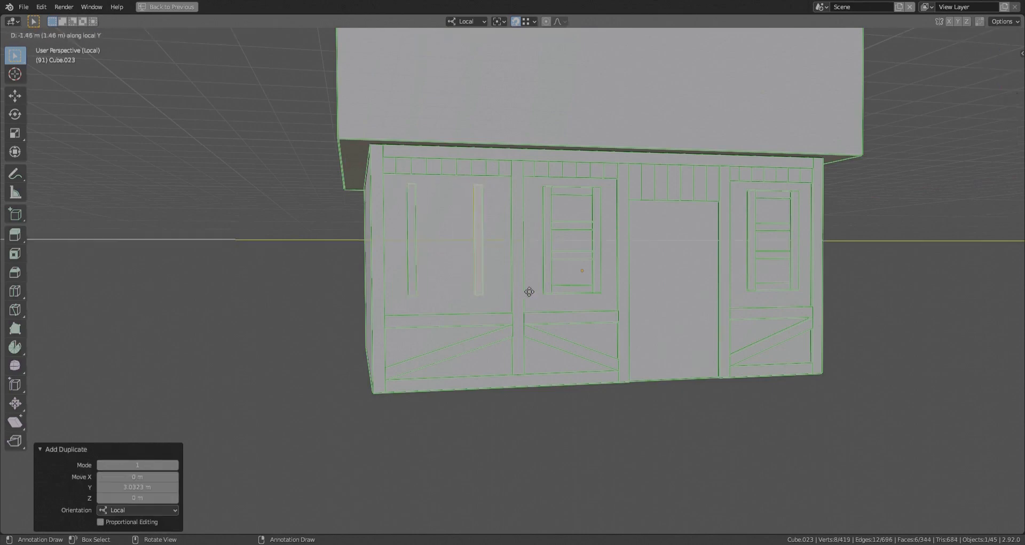
click(548, 321)
scroll(481, 288, up, 3)
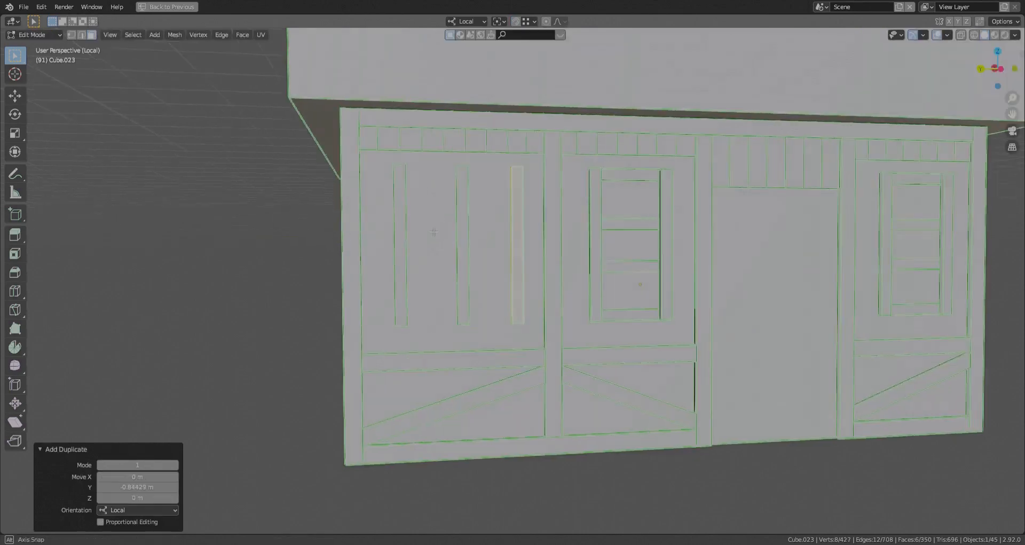
- Place a thin horizontal crossbar between the leftmost bay's left and middle uprights and fit its ends along local Y
click(404, 255)
key(ctrl+l)
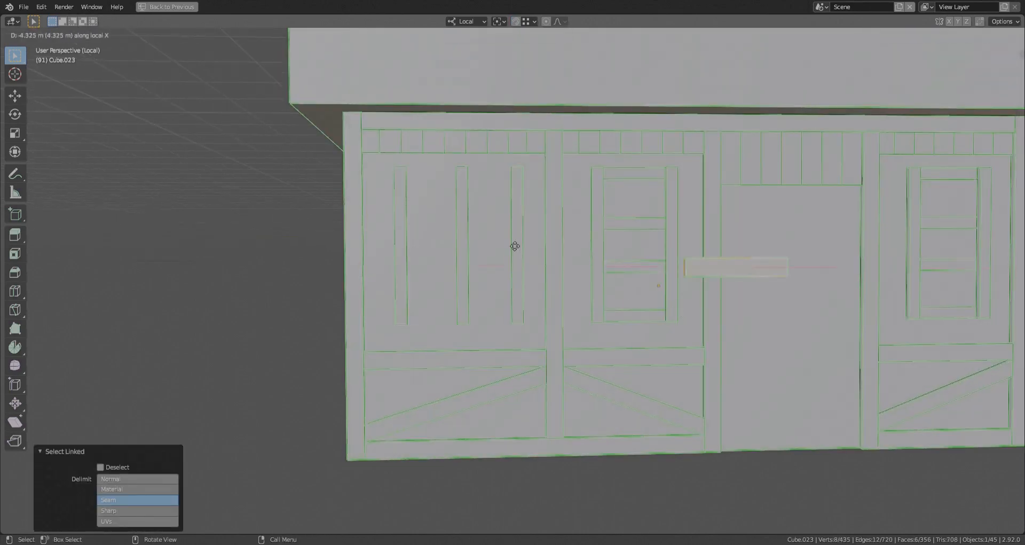
click(410, 172)
key(s)
key(z)
click(492, 283)
key(shift+z)
click(475, 272)
key(shift+z)
key(g)
key(y)
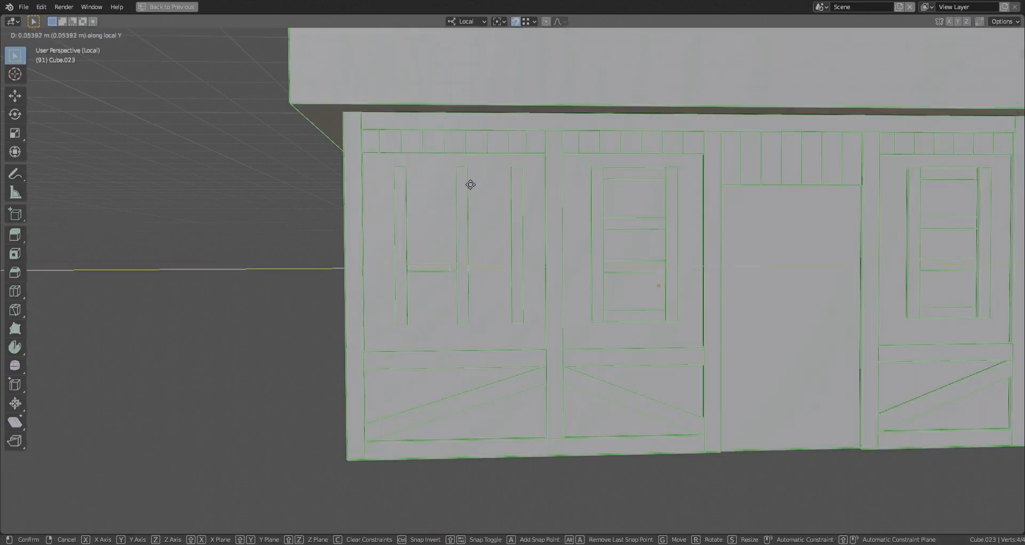
click(471, 185)
- Scale the crossbar to 1.173 along local Z and place a copy between the middle and right uprights
key(ctrl+l)
key(s)
key(z)
click(443, 271)
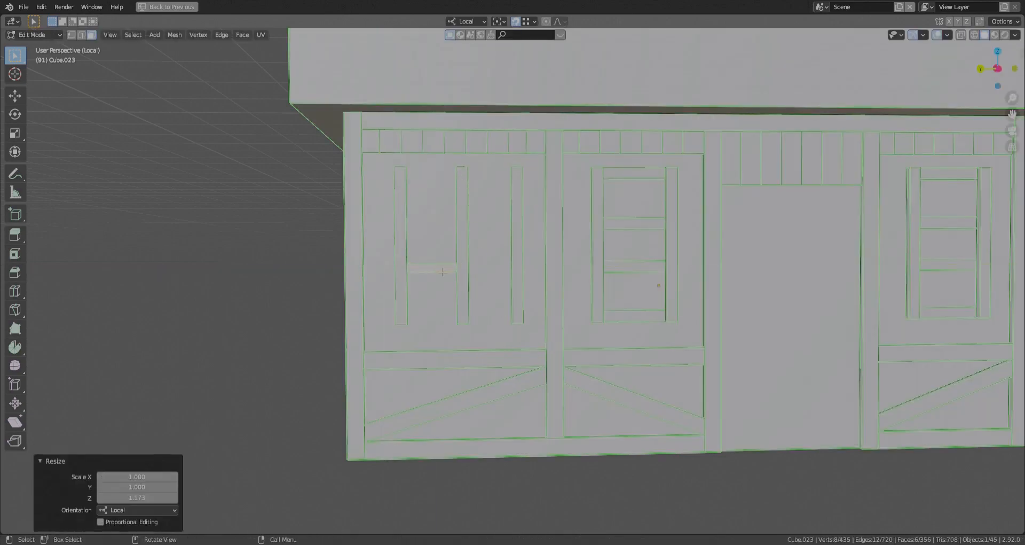
click(531, 281)
key(g)
key(y)
click(475, 174)
- Move the leftmost bay's right upright along local Y to meet the end of the second crossbar
click(517, 254)
key(ctrl+l)
key(g)
key(y)
click(519, 273)
- Duplicate both crossbars three times along local Z as the double window's bottom, top and upper middle bars
click(495, 270)
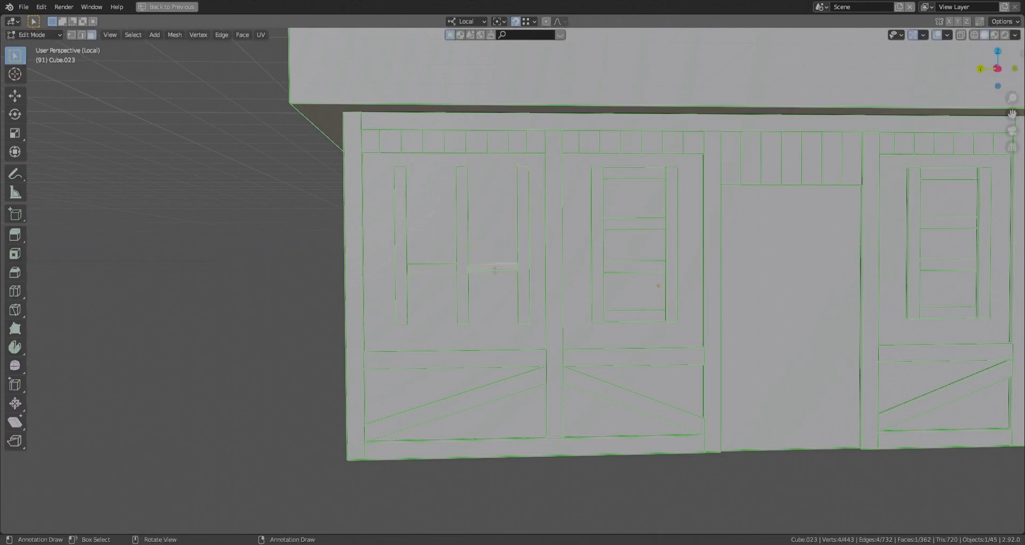
key(l)
key(l)
key(shift+d)
key(z)
click(415, 324)
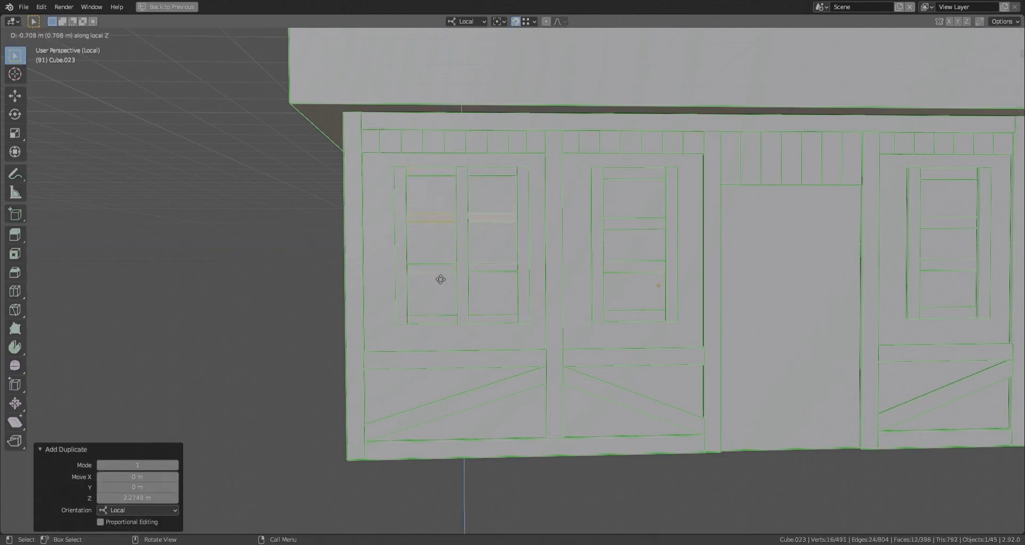
click(440, 279)
- Select the double window's uprights and crossbars and shift them together along local Y within the leftmost bay
scroll(440, 278, down, 2)
key(l)
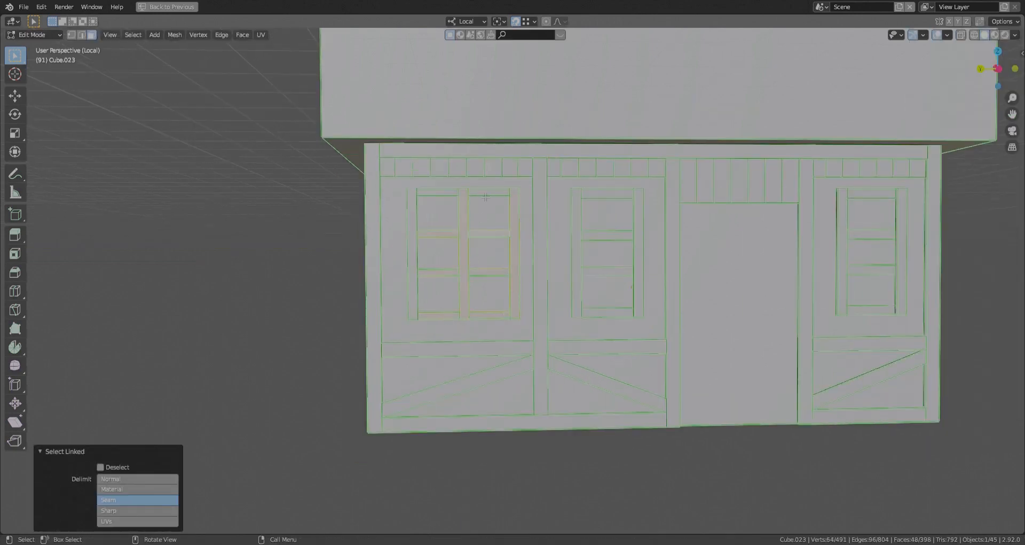
key(g)
key(y)
click(263, 399)
scroll(263, 399, down, 4)
middle_drag(264, 399, 363, 285)
scroll(321, 342, down, 4)
- Leave Edit Mode, save the file, and return to editing the house mesh
key(Tab)
scroll(363, 284, up, 3)
key(ctrl+s)
key(Tab)
scroll(444, 264, up, 4)
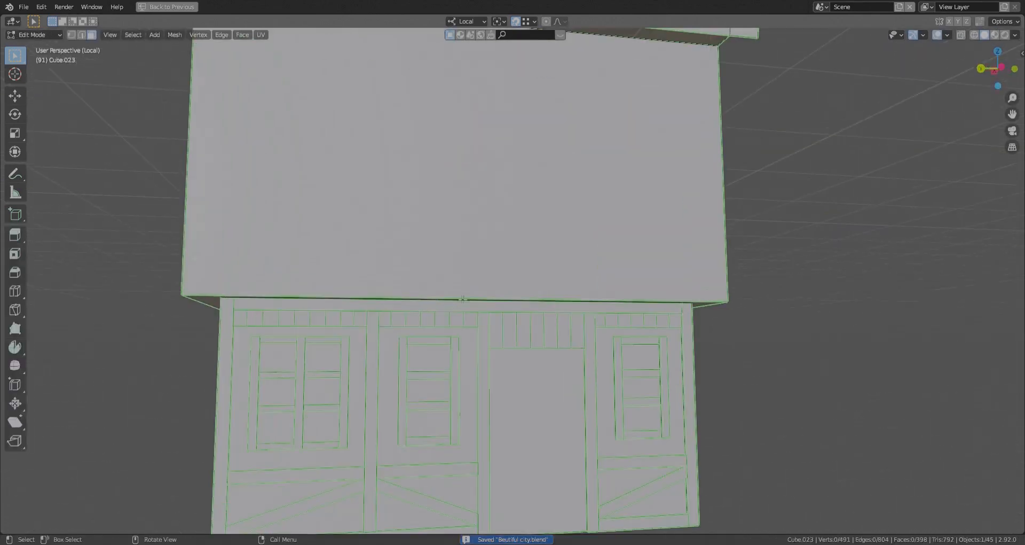
- Duplicate the ground floor's top beam onto the upper floor's lower edge and align it with the corner along local Y
key(l)
middle_drag(657, 310, 611, 283)
key(shift+d)
click(744, 251)
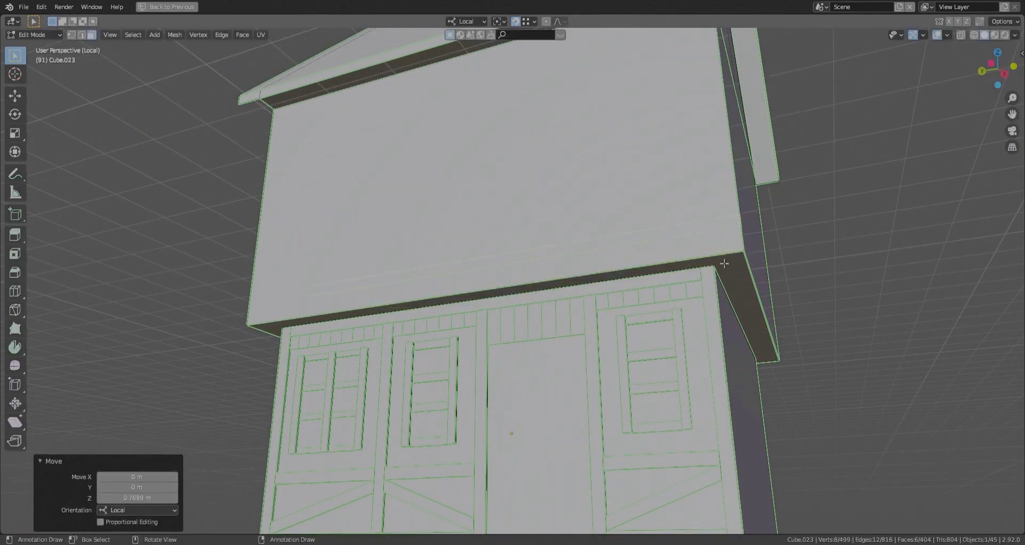
key(g)
key(y)
middle_drag(752, 257, 817, 251)
- Extend the new beam's free end along local Y to the upper floor's opposite corner
key(alt+z)
click(281, 217)
key(alt+z)
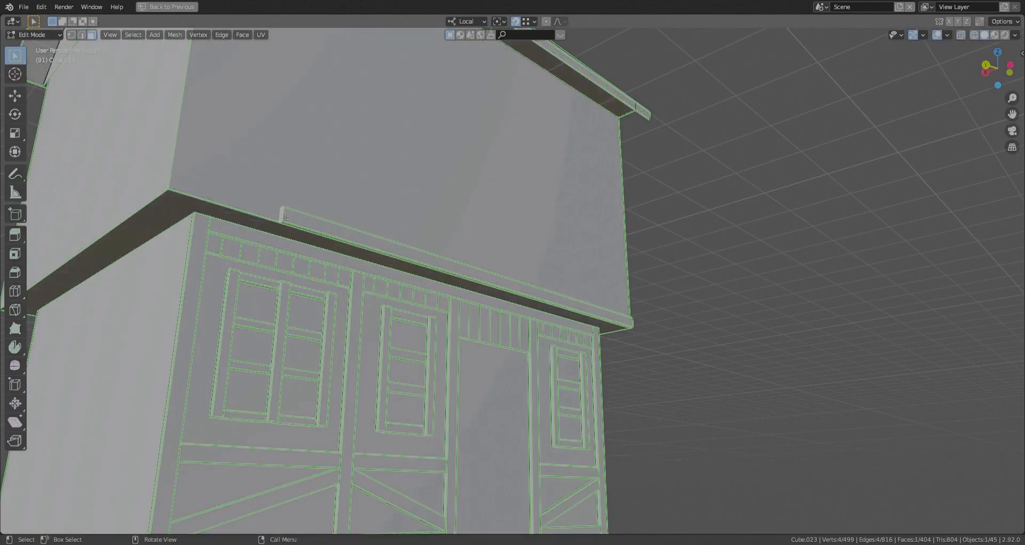
key(g)
key(y)
click(171, 192)
middle_drag(286, 270, 242, 286)
- Duplicate the ground floor's left corner post and align it with the upper floor's corner along local Y and X
click(241, 286)
key(l)
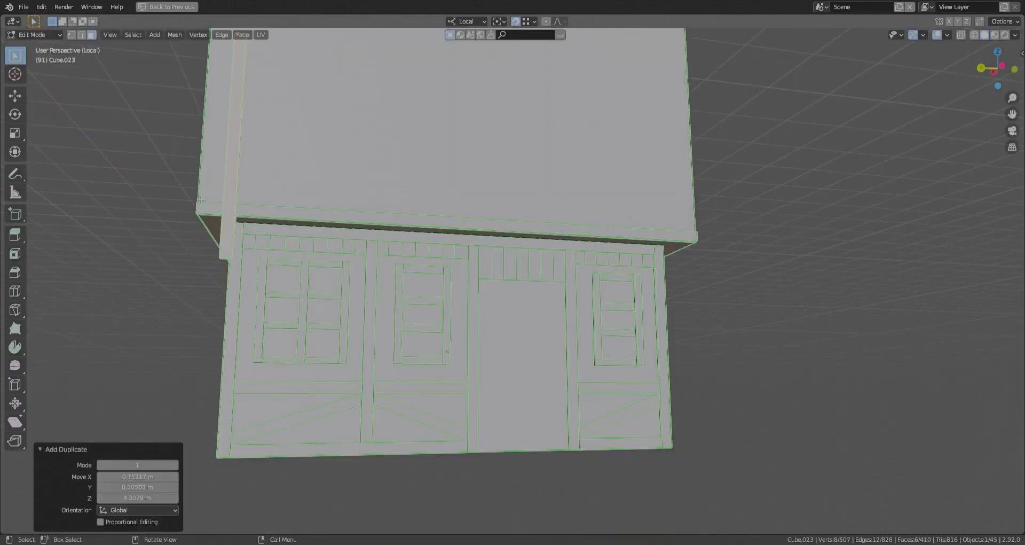
key(g)
key(y)
mouse_move(200, 201)
middle_down()
mouse_move(331, 205)
mouse_move(198, 208)
middle_up()
key(g)
key(x)
scroll(251, 209, up, 4)
- Move the new corner post's end face along local Z to fit the post between the beam and the eaves
click(300, 214)
key(g)
key(z)
scroll(389, 346, down, 5)
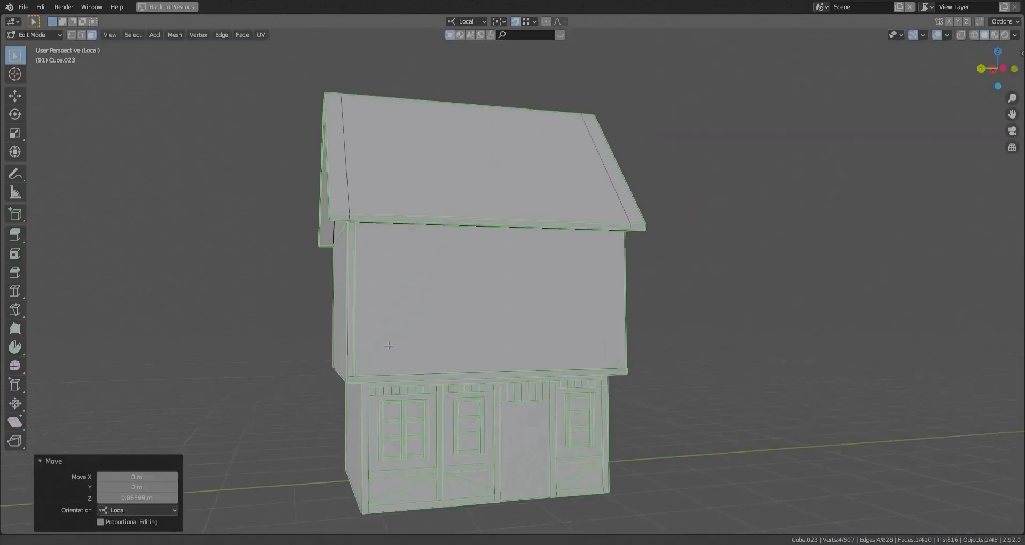
scroll(388, 346, up, 3)
- Duplicate the upper corner post about 12 m along Y to the opposite front corner
click(312, 224)
key(l)
shift+middle_drag(312, 224, 222, 213)
key(shift+d)
key(y)
click(662, 225)
scroll(665, 315, up, 4)
mouse_move(779, 307)
middle_down()
mouse_move(740, 309)
mouse_move(769, 310)
middle_up()
scroll(769, 310, down, 5)
middle_drag(587, 310, 626, 326)
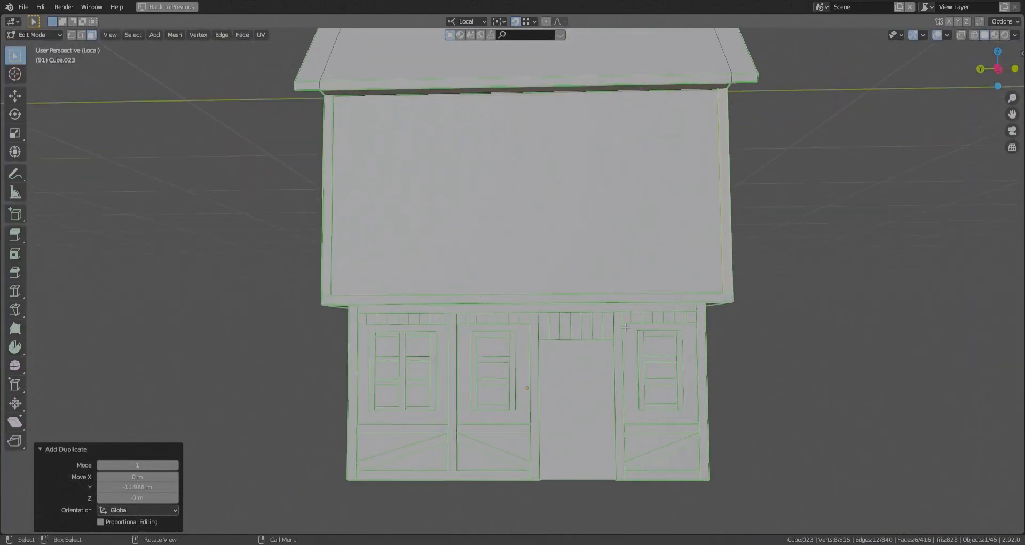
- Duplicate the two uprights beside the door along local Z onto the upper floor's front wall
key(l)
scroll(537, 354, down, 2)
key(shift+d)
key(z)
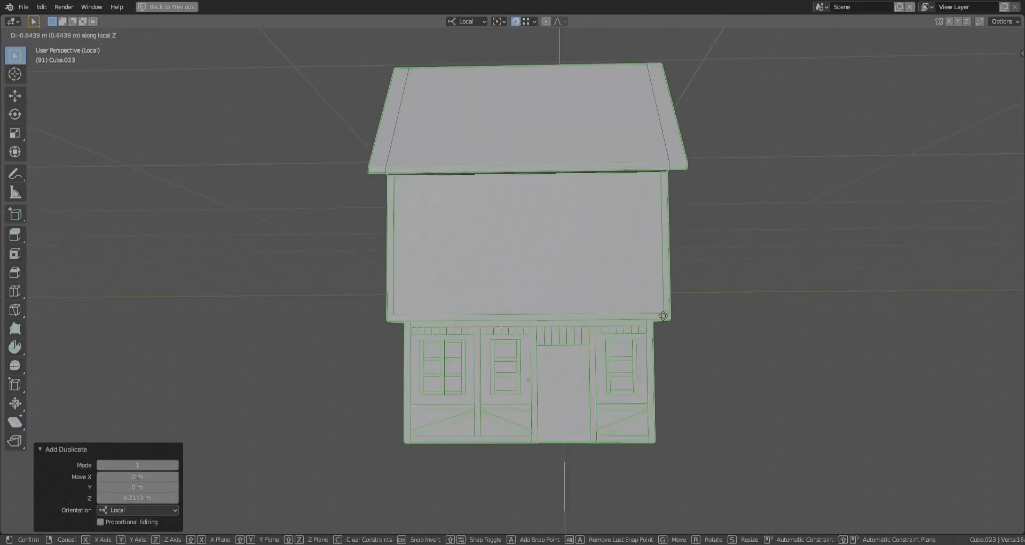
click(668, 315)
click(611, 215)
key(alt+z)
scroll(593, 197, up, 2)
click(592, 197)
shift+click(506, 197)
key(alt+z)
key(g)
key(z)
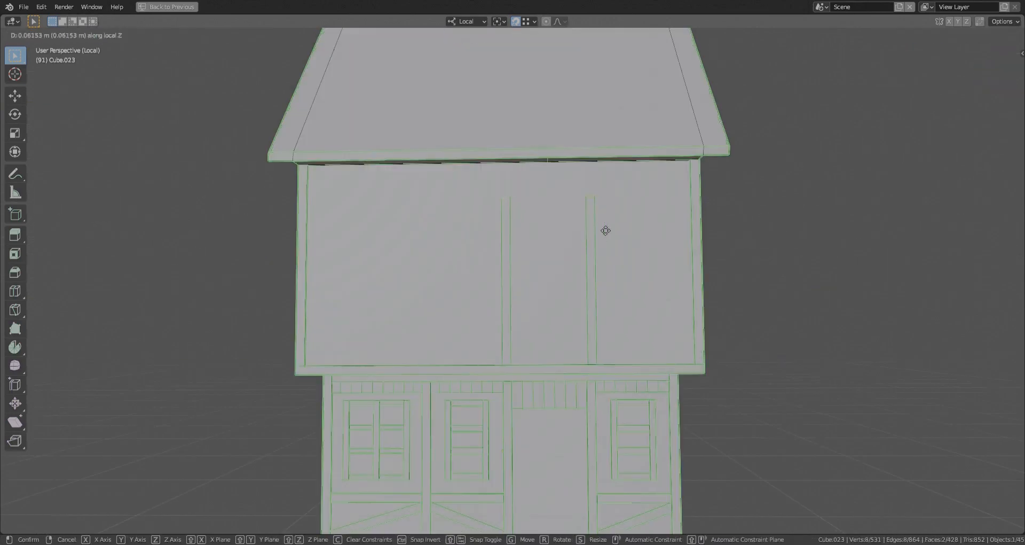
click(603, 170)
scroll(603, 170, up, 3)
middle_drag(649, 170, 591, 151)
key(ctrl+z)
scroll(555, 275, down, 4)
key(ctrl+z)
key(ctrl+z)
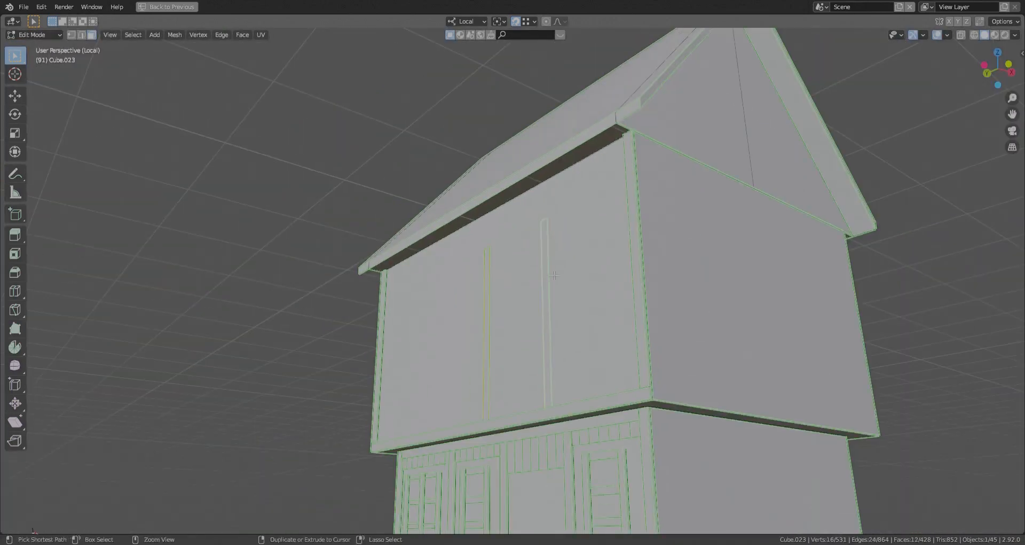
- Move the two duplicated uprights along local Z to stand on the upper floor's bottom beam
key(g)
key(z)
click(645, 390)
- Raise the top faces of both upper uprights 1.1038 m along local Z to meet the eaves
middle_drag(645, 389, 700, 385)
key(alt+z)
click(559, 230)
shift+click(469, 236)
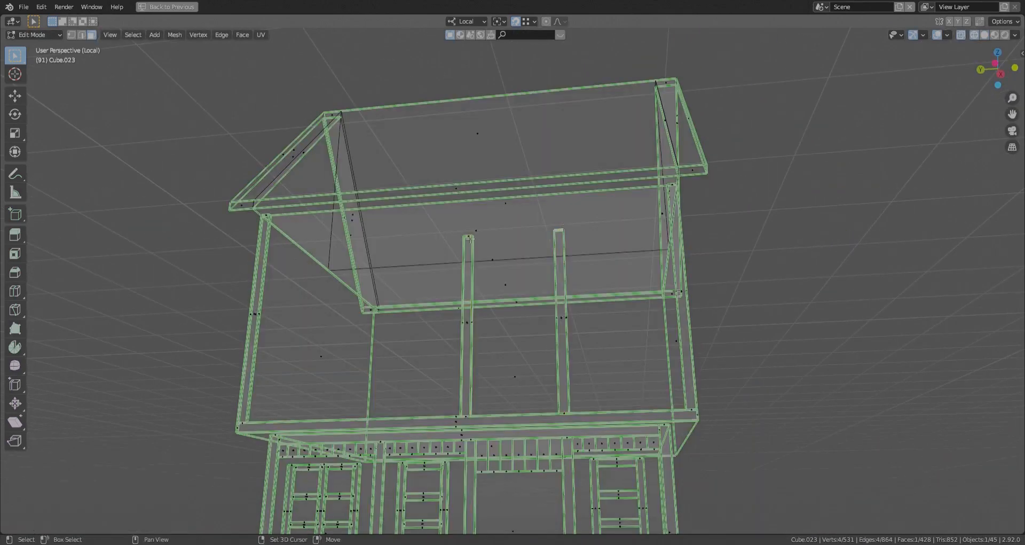
key(alt+z)
key(g)
key(z)
click(684, 180)
middle_drag(385, 299, 384, 327)
scroll(614, 278, down, 2)
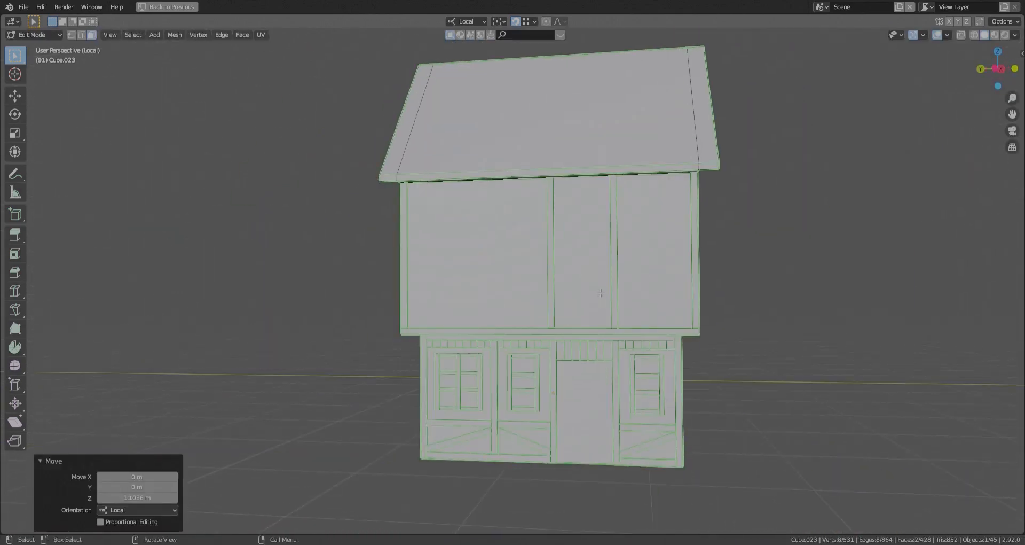
- Duplicate the upper floor's bottom beam upward along local Z as a horizontal rail across the lower wall
scroll(590, 304, up, 2)
scroll(590, 303, down, 2)
key(shift+d)
key(z)
click(823, 326)
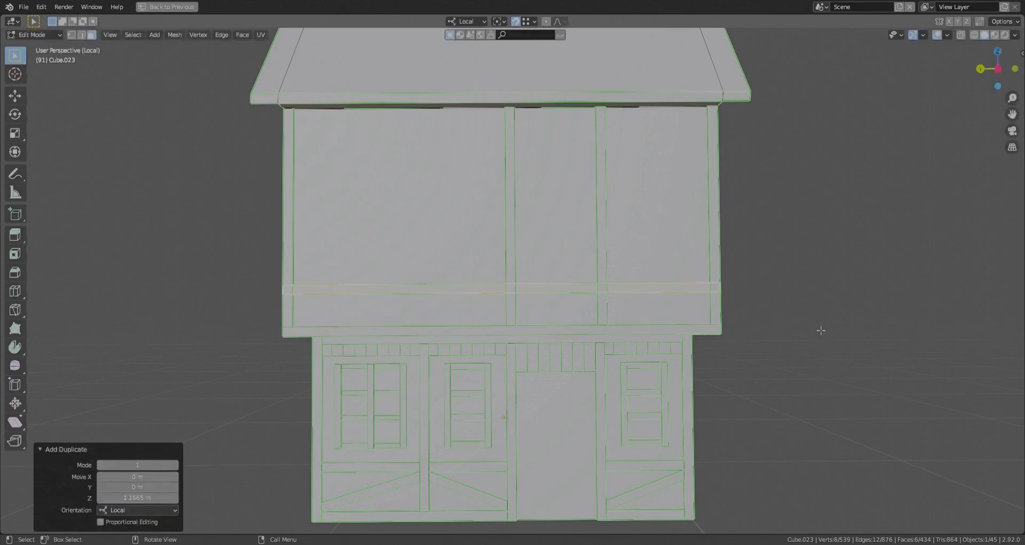
- Scale the rail down along local Y and fit its ends between the rightmost bay's uprights
key(s)
key(y)
click(624, 302)
key(alt+z)
- Place a copy of the rail in the wide left bay and extend its end along local Y to the upright
key(alt+z)
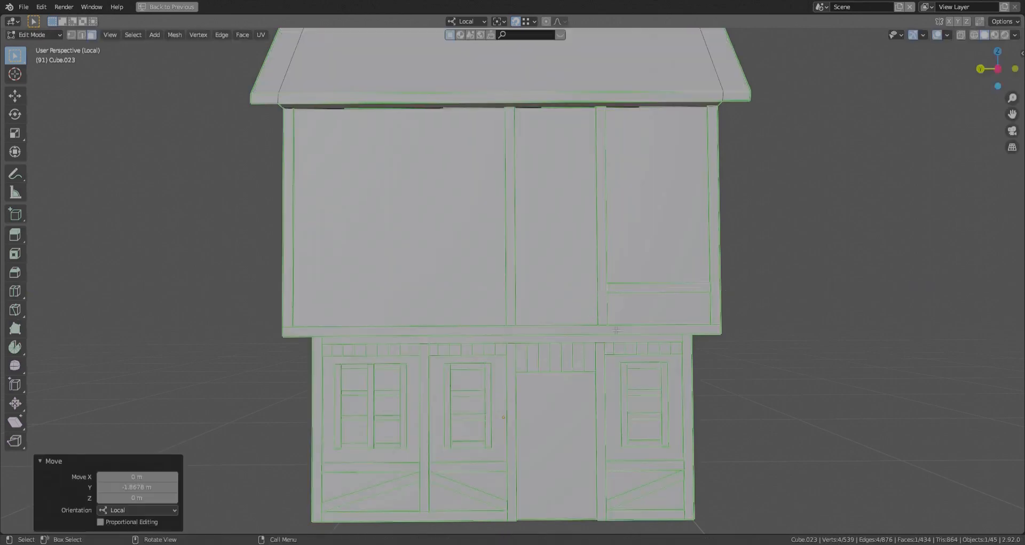
key(l)
click(313, 326)
key(alt+z)
drag(403, 302, 381, 270)
- Duplicate the rail along local Y into the narrow bay above the door and move its end face 0.5972 m to fit
key(alt+z)
key(g)
key(y)
click(496, 283)
key(l)
key(shift+d)
key(y)
key(alt+z)
key(alt+z)
click(603, 186)
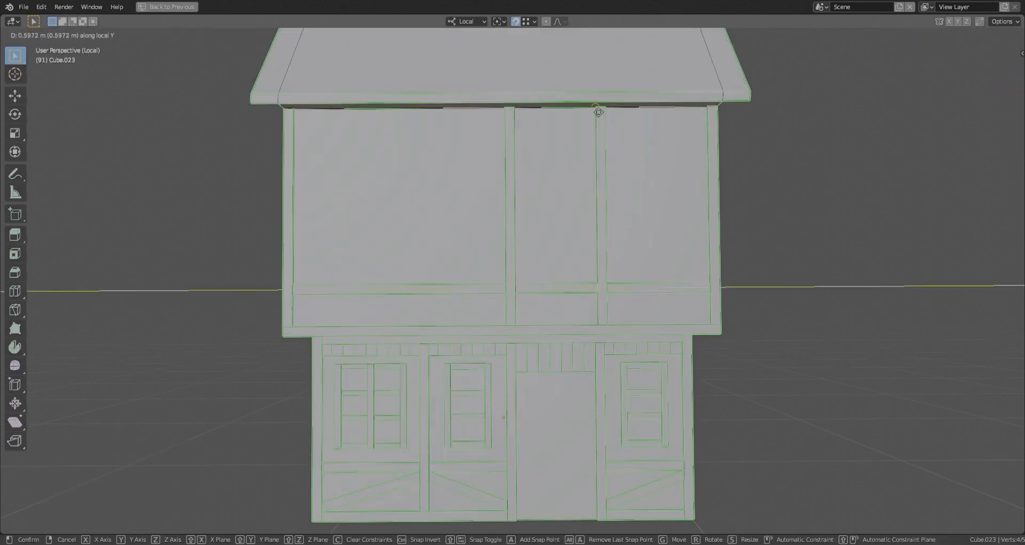
scroll(528, 263, down, 5)
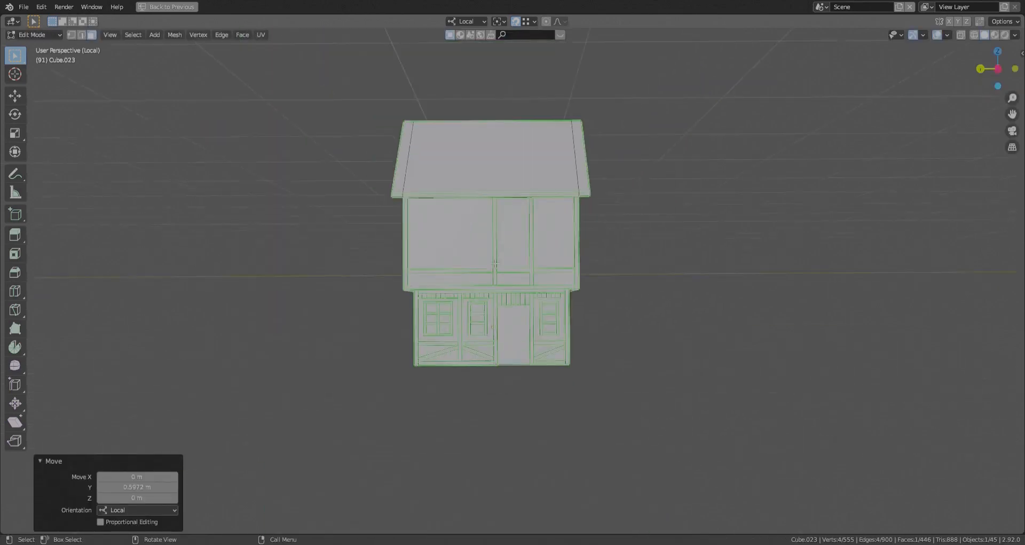
scroll(440, 359, up, 3)
key(l)
key(shift+d)
right_click(450, 357)
key(ctrl+z)
key(ctrl+z)
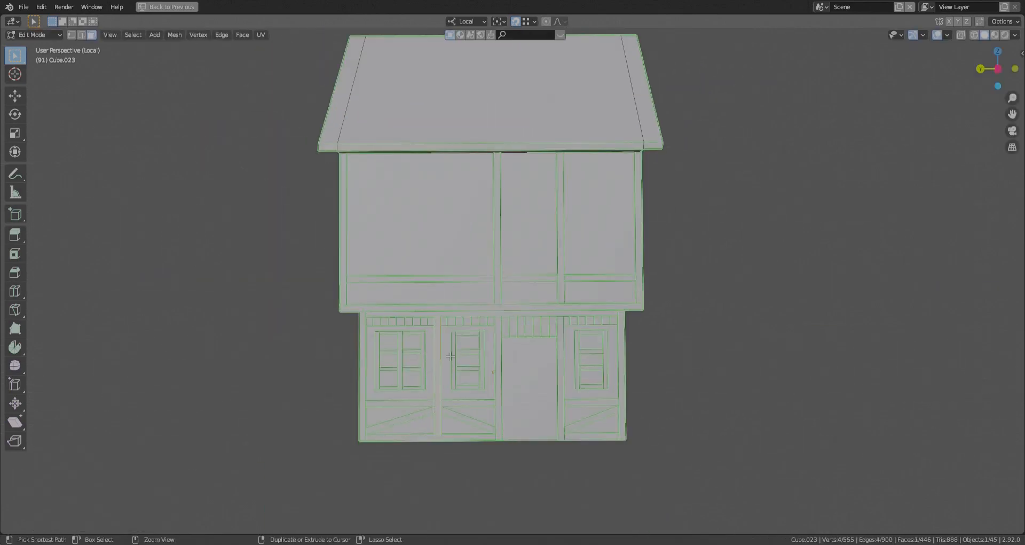
- Shorten the wide left bay's rail by moving its end 2.5103 m along local Y, and duplicate an upright to that end
key(alt+z)
key(alt+z)
scroll(504, 295, up, 5)
key(l)
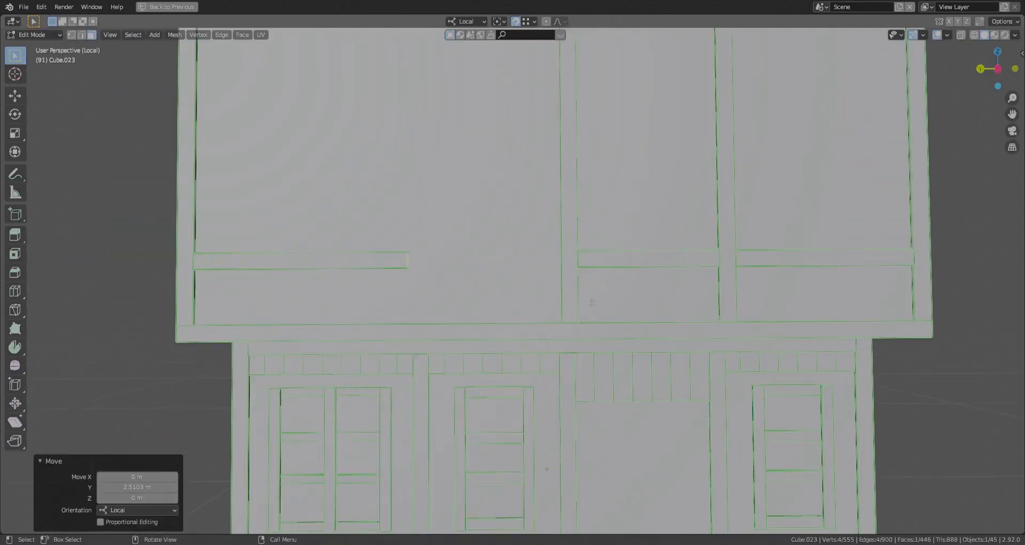
key(shift+d)
key(y)
click(425, 291)
- Duplicate the rail above the door along local Y into the new second bay of the upper floor
click(643, 260)
key(l)
key(shift+d)
key(y)
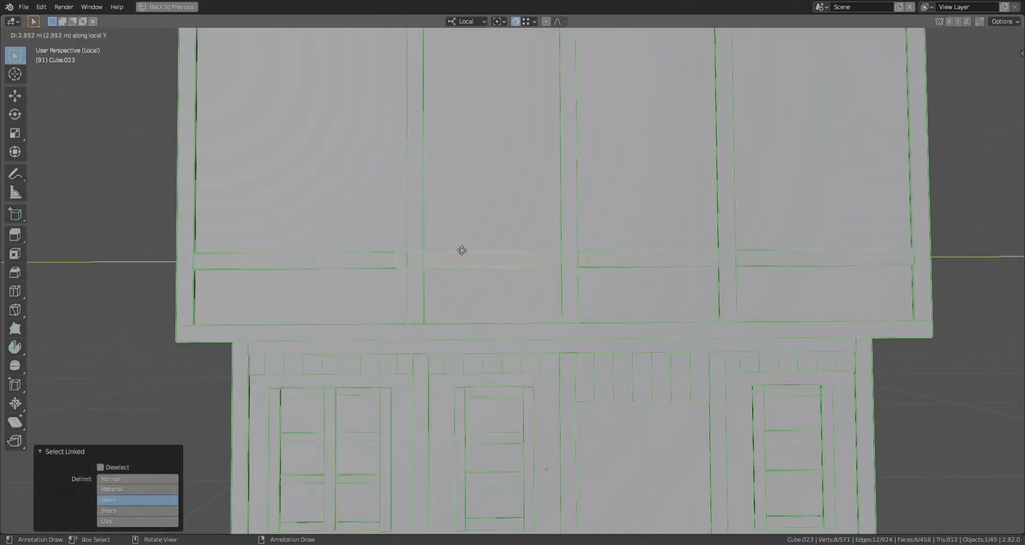
click(483, 260)
scroll(591, 267, down, 5)
- Duplicate the ground floor's second-bay diagonal brace into the upper floor's rightmost bay and move its upper end to the upright
key(l)
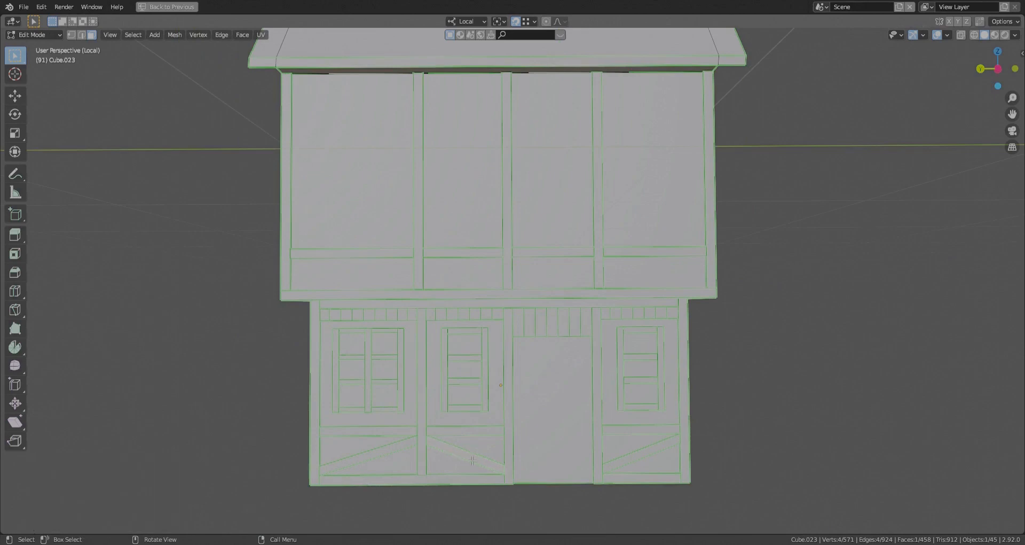
click(708, 295)
scroll(623, 258, up, 4)
key(alt+z)
click(631, 253)
key(g)
click(589, 266)
key(g)
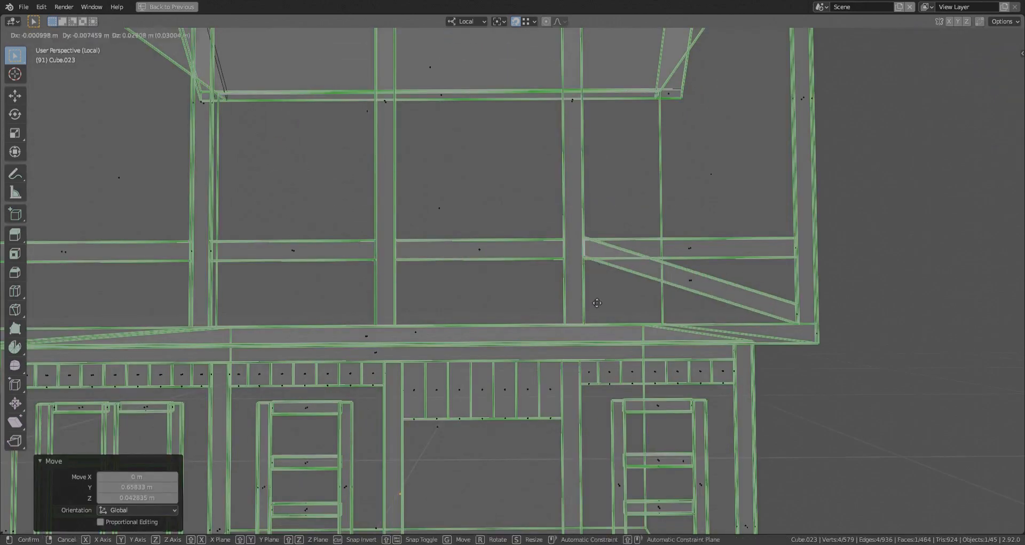
click(597, 302)
scroll(609, 288, down, 5)
key(alt+z)
- Copy the diagonal brace into the upper floor's leftmost bay and move its end -0.5897 m along local Y to fit
key(l)
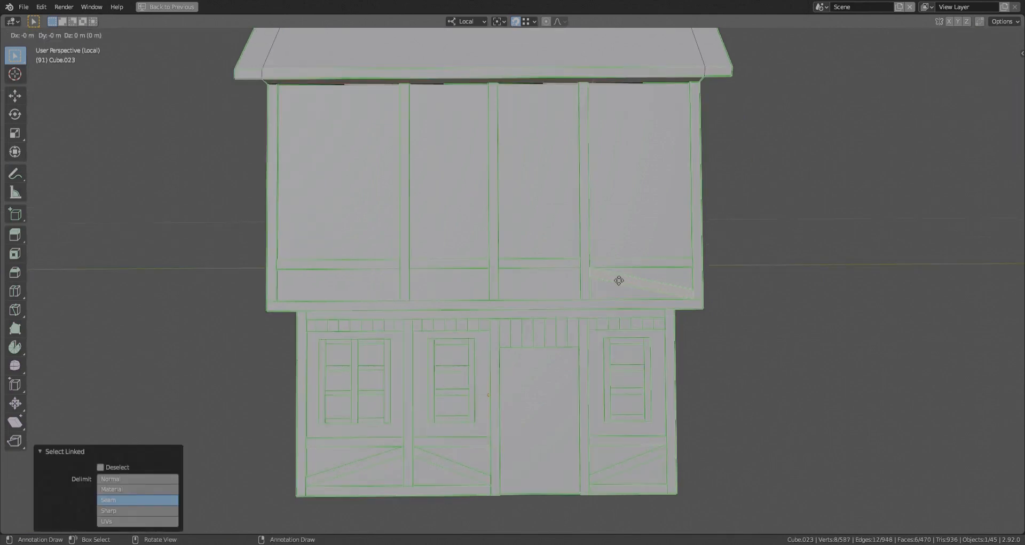
key(alt+z)
key(alt+z)
click(455, 297)
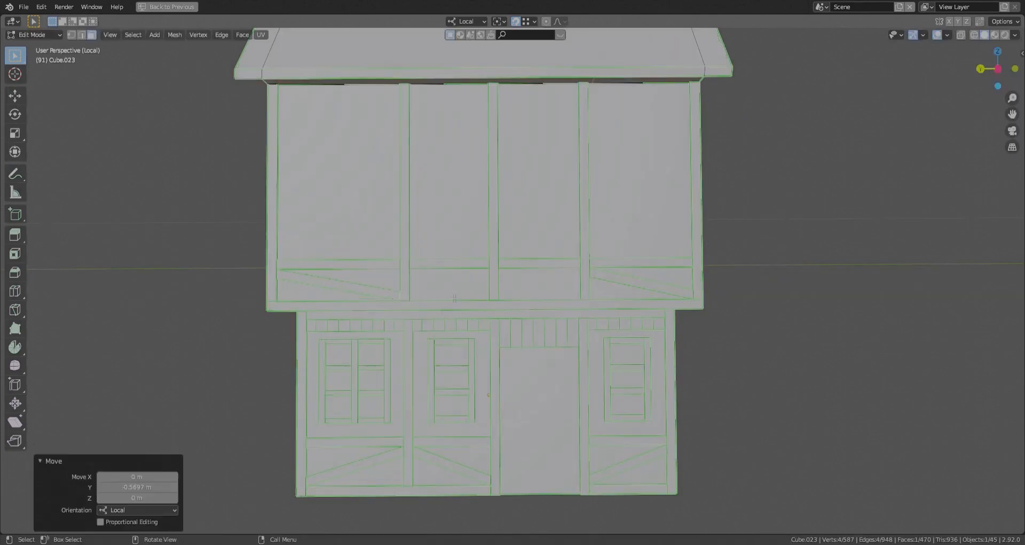
- Duplicate the leftmost bay's brace, mirror it on local Y, and fit it along Y in the upper floor's second bay
key(l)
key(y)
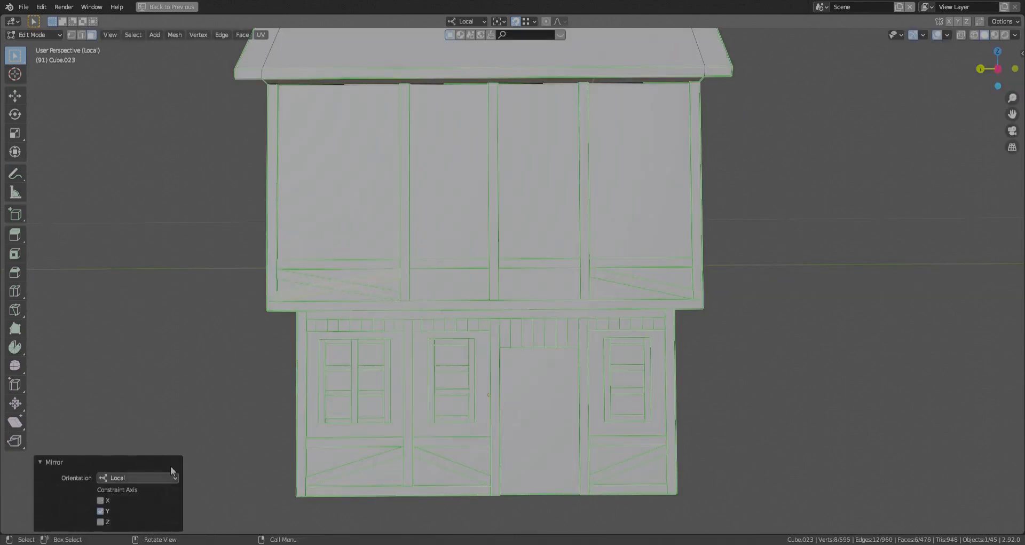
key(alt+z)
drag(352, 277, 390, 304)
key(alt+z)
key(g)
key(y)
click(438, 291)
- Duplicate the second bay's brace into the third bay, mirror it on local Y, and move its end 0.061157 m to fit
key(l)
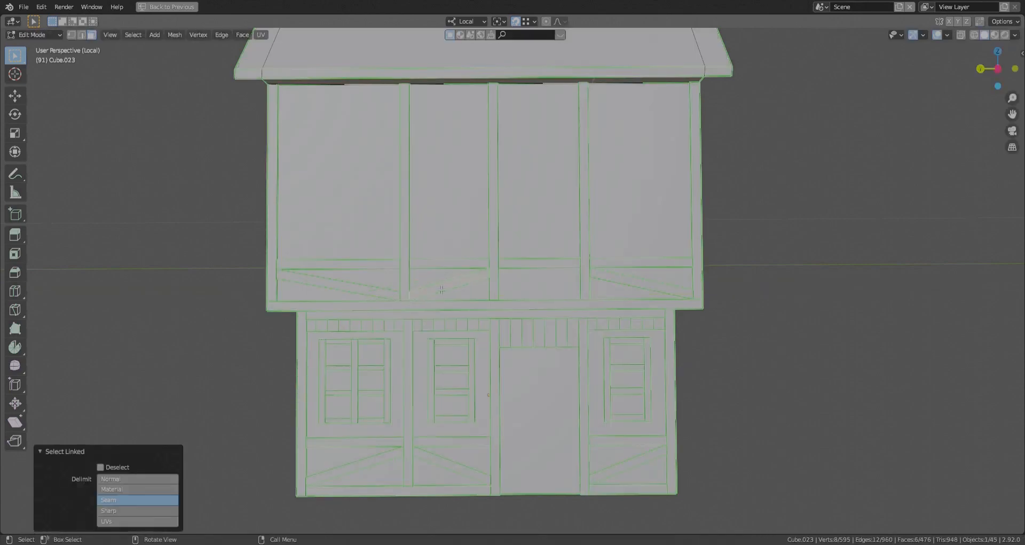
click(497, 291)
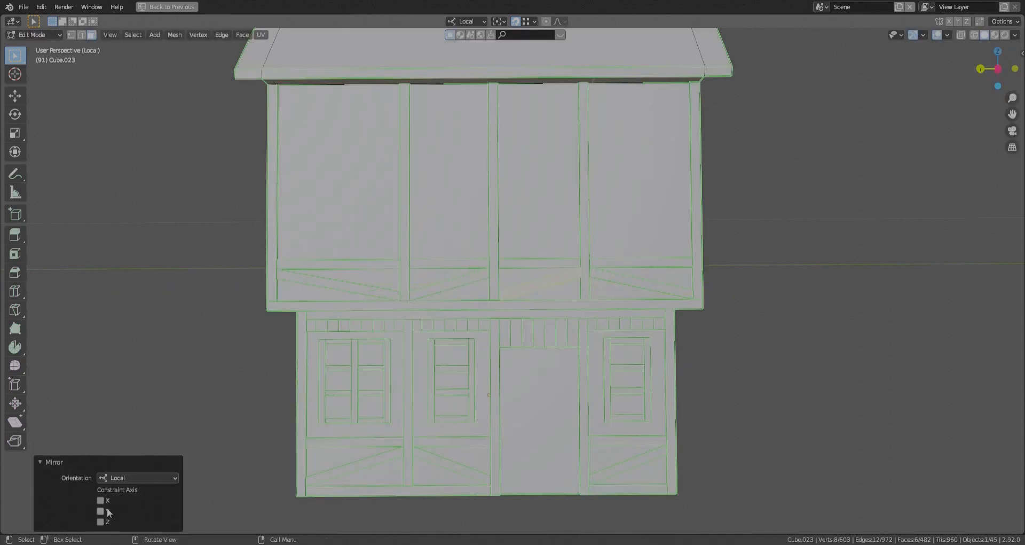
scroll(484, 297, up, 2)
key(alt+z)
drag(489, 240, 522, 283)
key(alt+z)
key(g)
key(y)
click(515, 282)
shift+middle_drag(701, 281, 598, 269)
scroll(598, 269, down, 1)
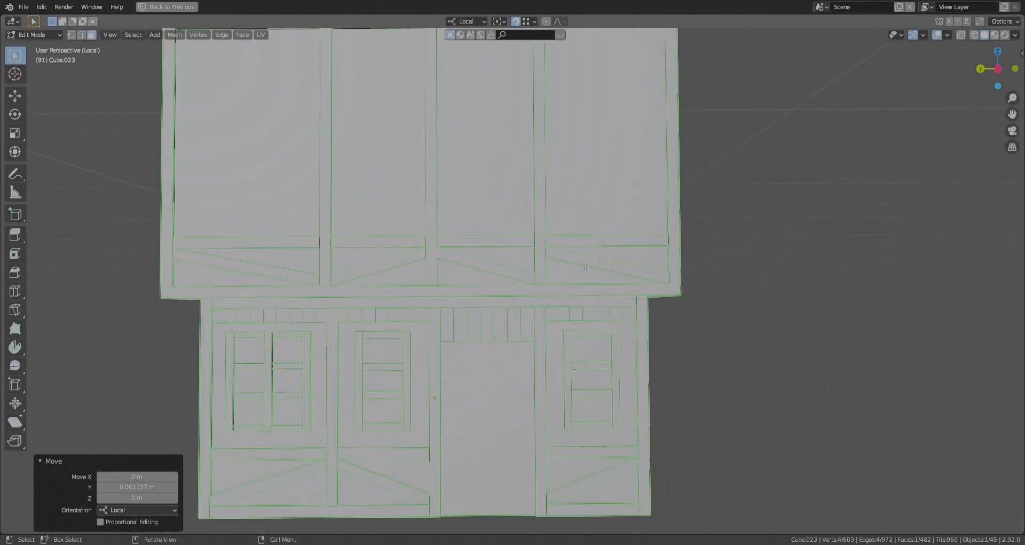
- Try to mirror the diagonal brace in the upper floor's leftmost bay in local orientation
click(585, 266)
scroll(421, 270, down, 4)
scroll(354, 269, up, 3)
click(352, 283)
key(l)
key(ctrl+m)
click(353, 284)
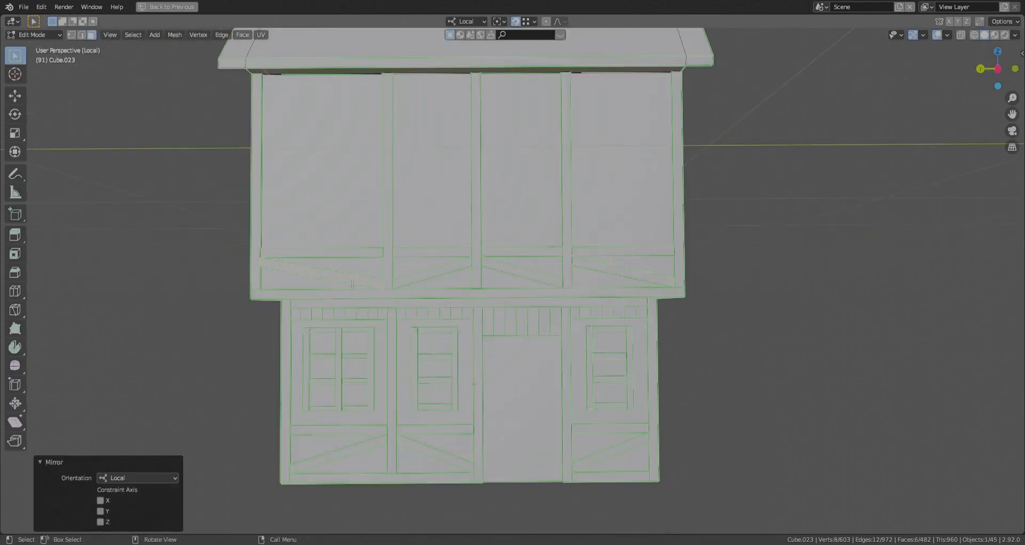
- Mirror the diagonal brace in the upper floor's rightmost bay on local Y
scroll(396, 405, down, 3)
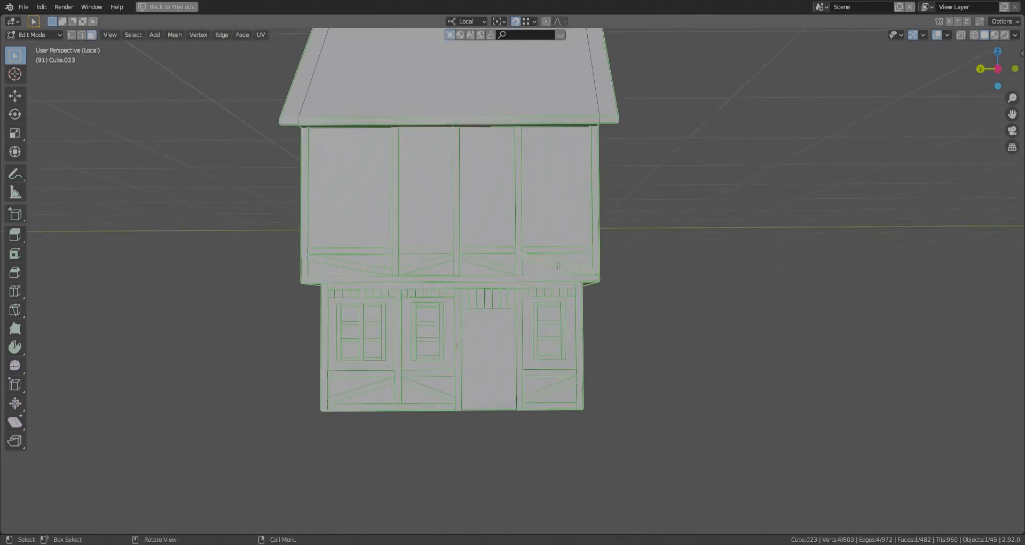
key(l)
click(102, 513)
click(422, 427)
mouse_move(438, 421)
middle_down()
mouse_move(396, 418)
mouse_move(439, 416)
middle_up()
shift+middle_drag(439, 235, 442, 310)
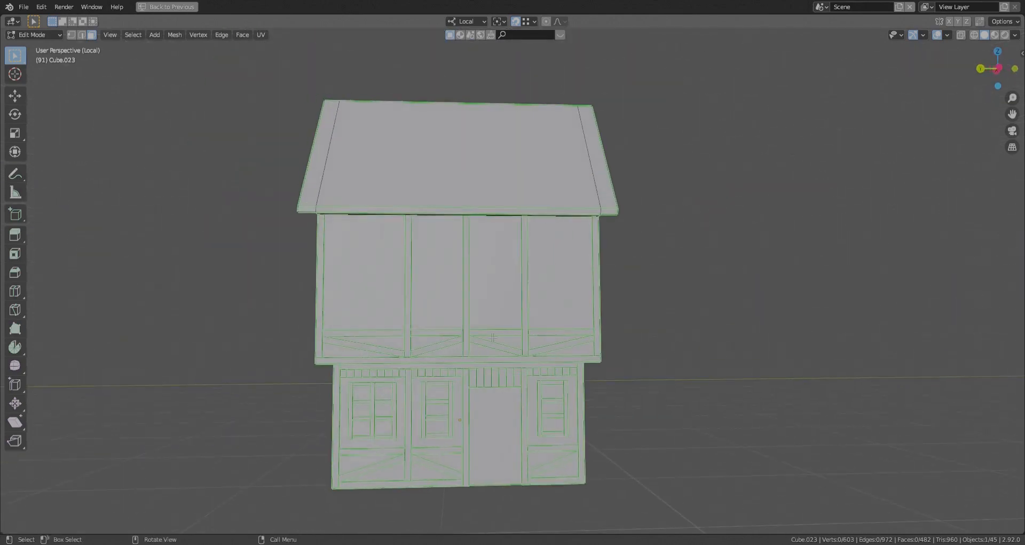
- Duplicate the upper floor's four horizontal rails about 4.09 m up along local Z, near the top of the wall
key(l)
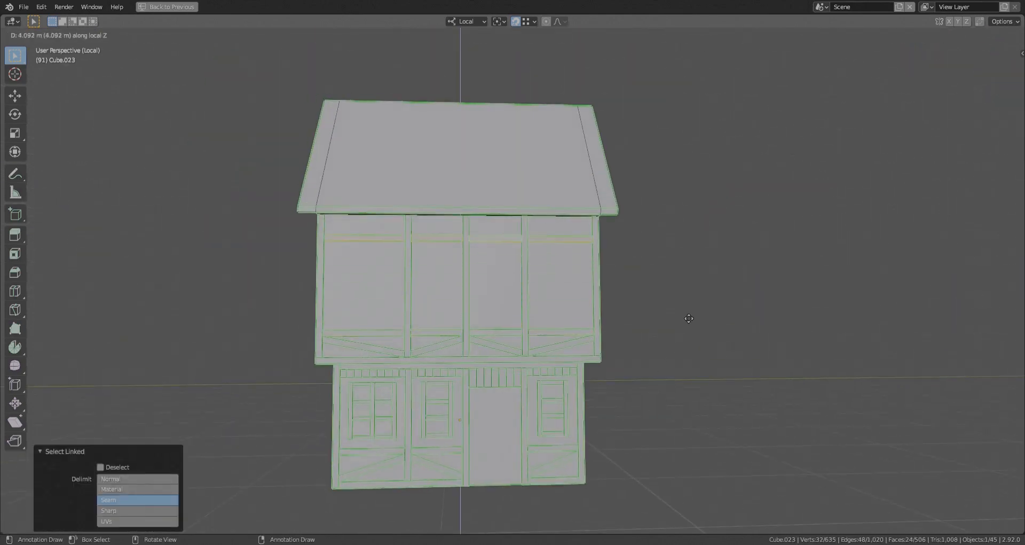
click(689, 318)
- Add a cube and move it to the front of the upper floor's leftmost bay
key(shift+a)
click(322, 263)
key(g)
click(359, 276)
key(ctrl+e)
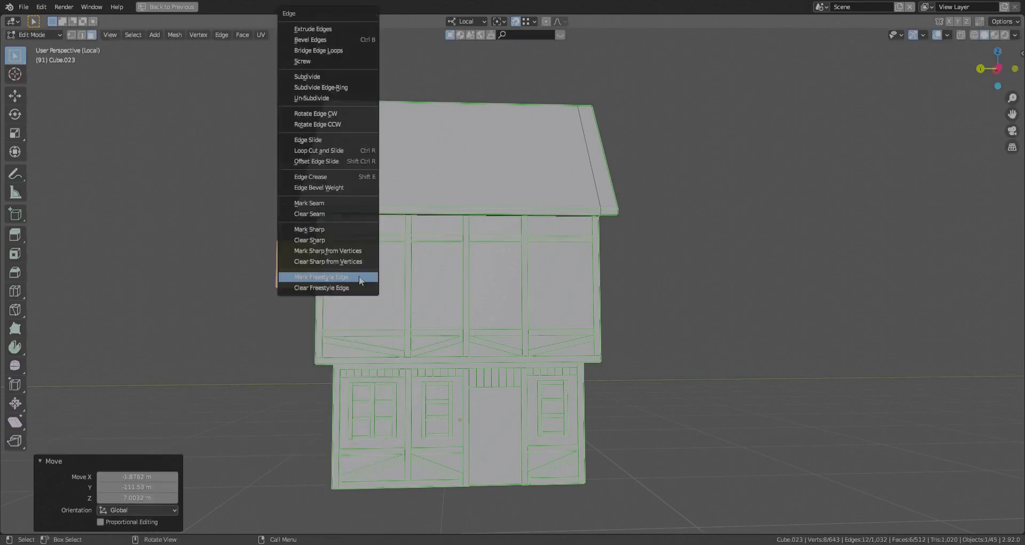
click(359, 277)
key(g)
middle_drag(359, 277, 497, 273)
click(412, 261)
key(g)
key(x)
click(718, 369)
- Adjust the cube's faces along local X and Y so it spans the leftmost bay and projects from the wall
middle_drag(593, 326, 470, 251)
key(g)
key(x)
click(498, 324)
key(g)
key(x)
click(418, 313)
key(g)
key(y)
click(377, 320)
click(414, 313)
click(512, 417)
- Delete the lower rail and diagonal brace from the upper floor's leftmost bay
key(l)
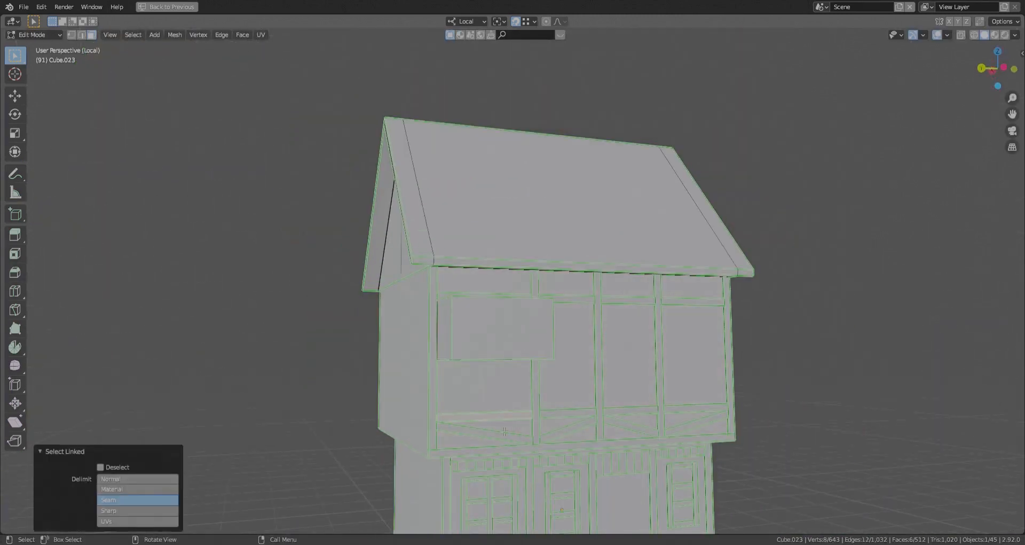
key(l)
key(x)
click(500, 441)
key(ctrl+z)
key(x)
click(494, 426)
- Extend the projecting box along local Z so it fills the leftmost bay's height down to the floor beam
click(489, 359)
key(l)
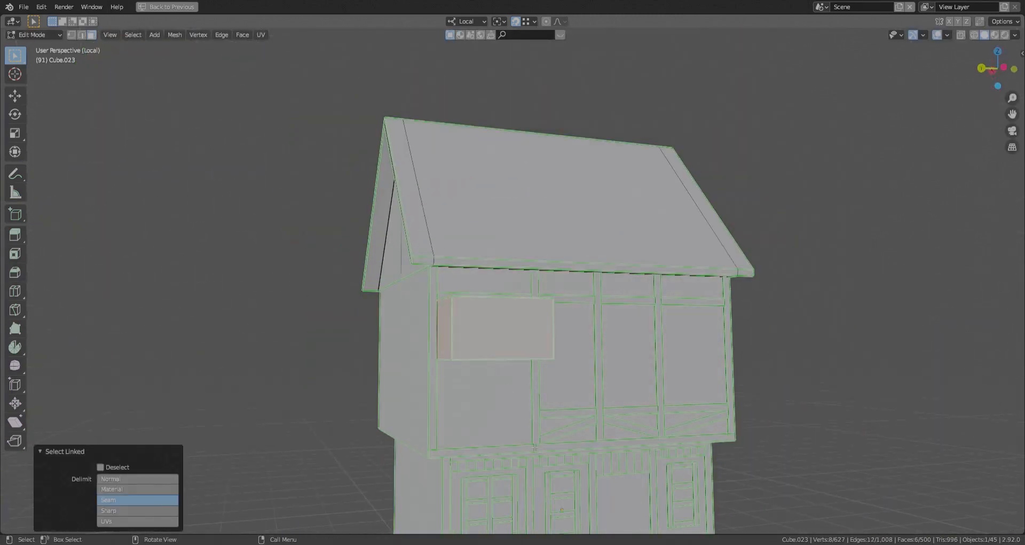
click(483, 390)
key(g)
key(z)
click(526, 359)
middle_drag(526, 359, 417, 351)
key(g)
key(z)
click(491, 362)
- Duplicate the projecting box along local Z and set the copy directly on top of the original
key(ctrl+l)
key(shift+d)
key(z)
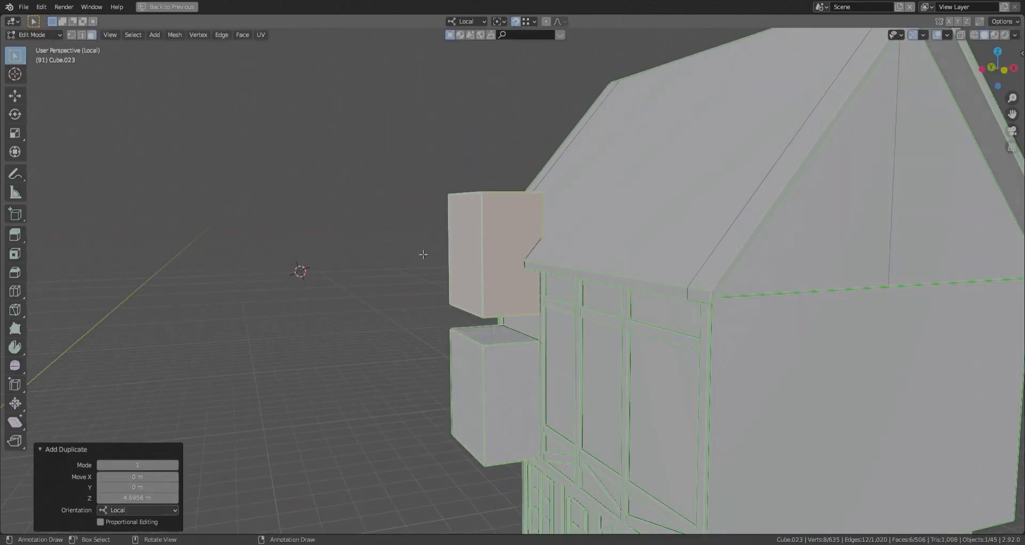
click(487, 348)
- Move the upper box's lower front edge outward along local X to form an overhanging eave
key(2)
click(471, 341)
key(g)
key(y)
right_click(410, 378)
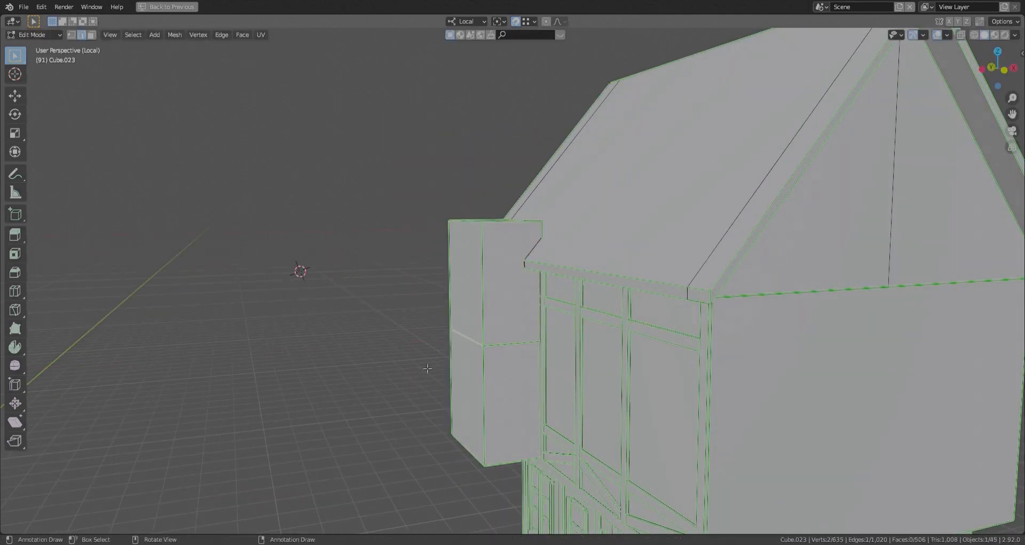
key(alt+z)
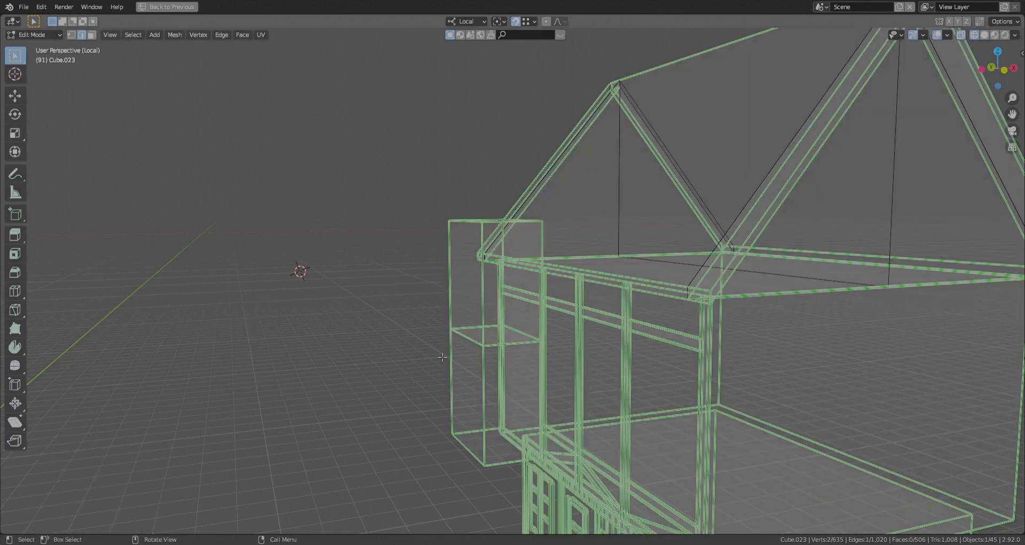
key(g)
key(x)
click(461, 328)
key(alt+a)
key(alt+z)
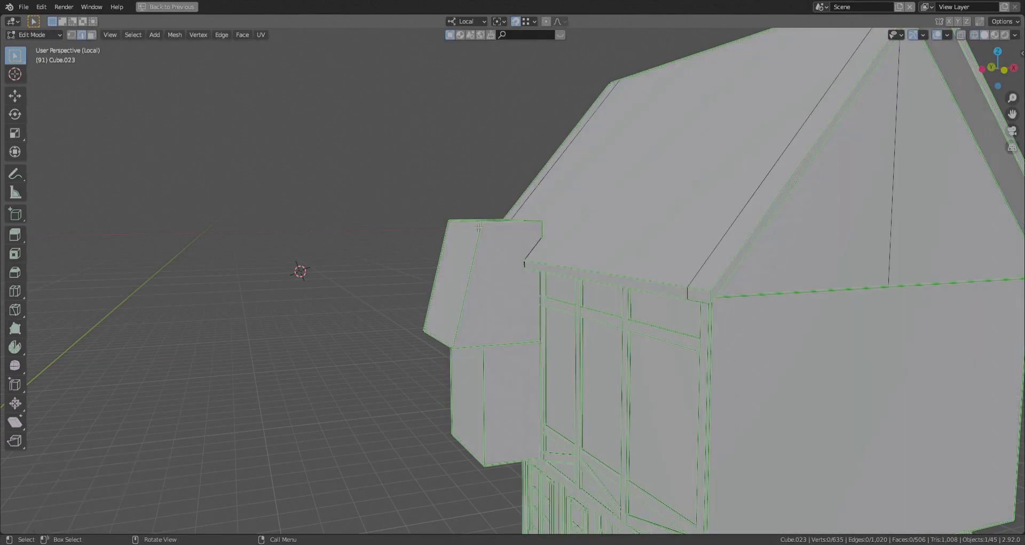
- Reduce the upper box to a wedge and lower its top edge about 2.84 m along local Z for a sloped canopy
click(524, 227)
key(g)
key(z)
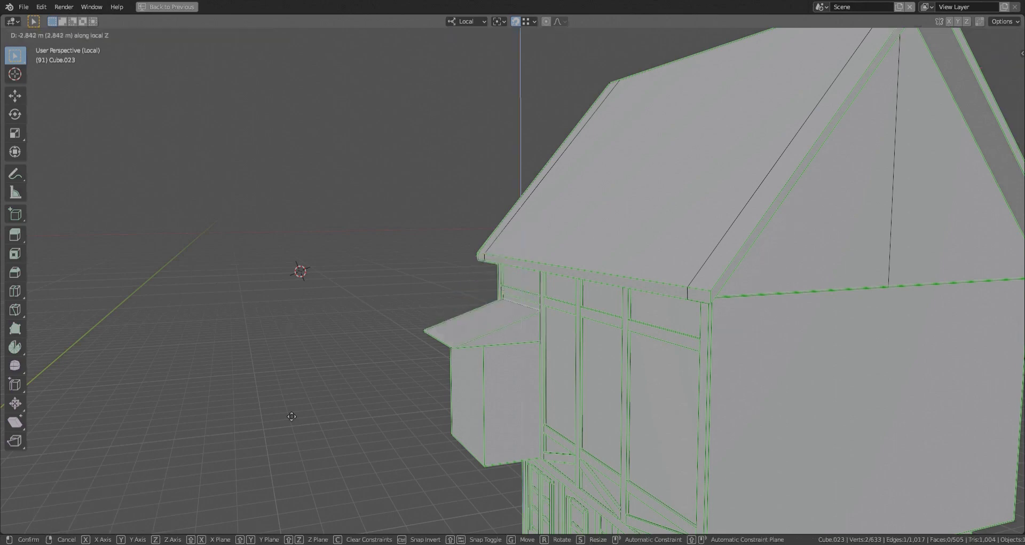
click(417, 348)
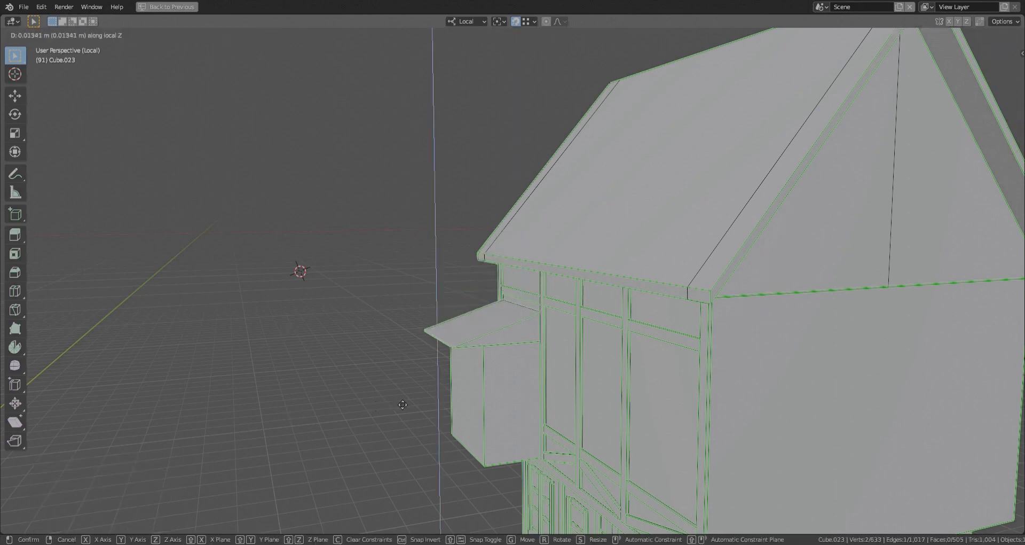
key(x)
click(420, 402)
middle_drag(420, 402, 454, 353)
scroll(513, 378, up, 2)
key(alt+z)
key(alt+z)
middle_drag(543, 344, 522, 370)
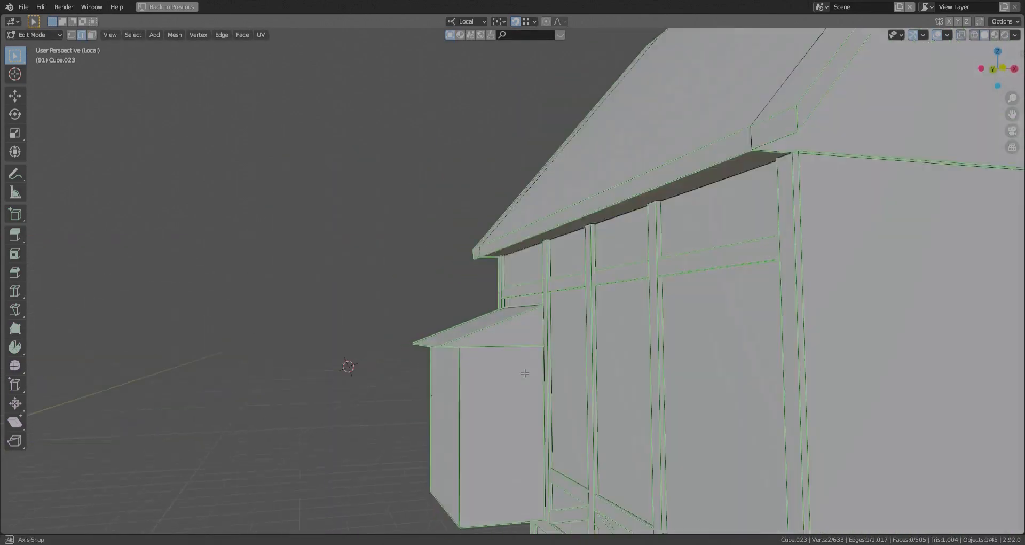
- Widen the canopy so it slightly overhangs both sides of the projecting box
key(3)
click(518, 338)
middle_drag(409, 363, 510, 374)
ctrl+click(481, 360)
click(416, 419)
middle_drag(416, 419, 393, 408)
shift+click(456, 368)
mouse_move(534, 396)
middle_down()
mouse_move(459, 374)
mouse_move(577, 395)
mouse_move(515, 392)
middle_up()
key(s)
key(x)
click(562, 395)
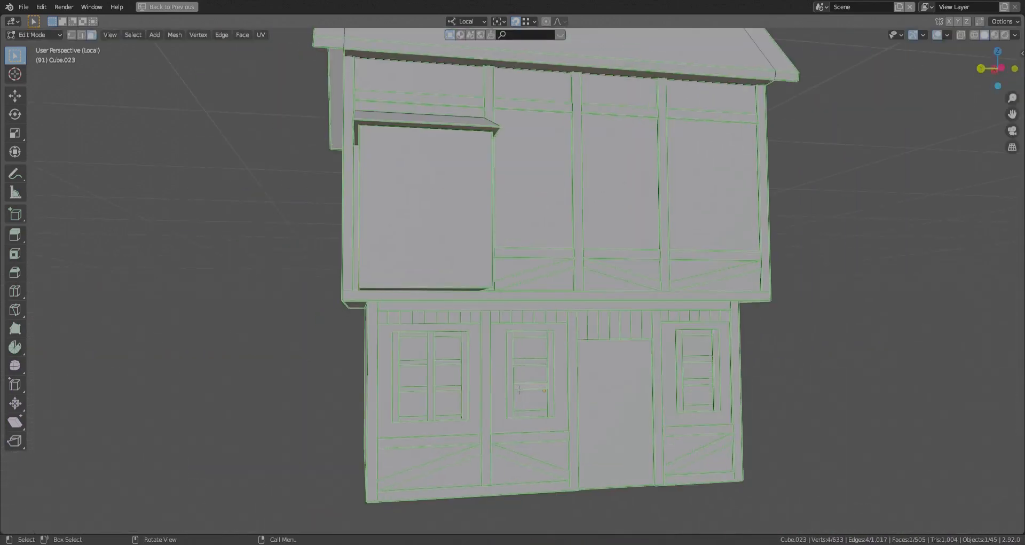
- Duplicate the ground floor's second-bay window frame and move it up along local Z to the projecting box
key(l)
scroll(530, 339, up, 3)
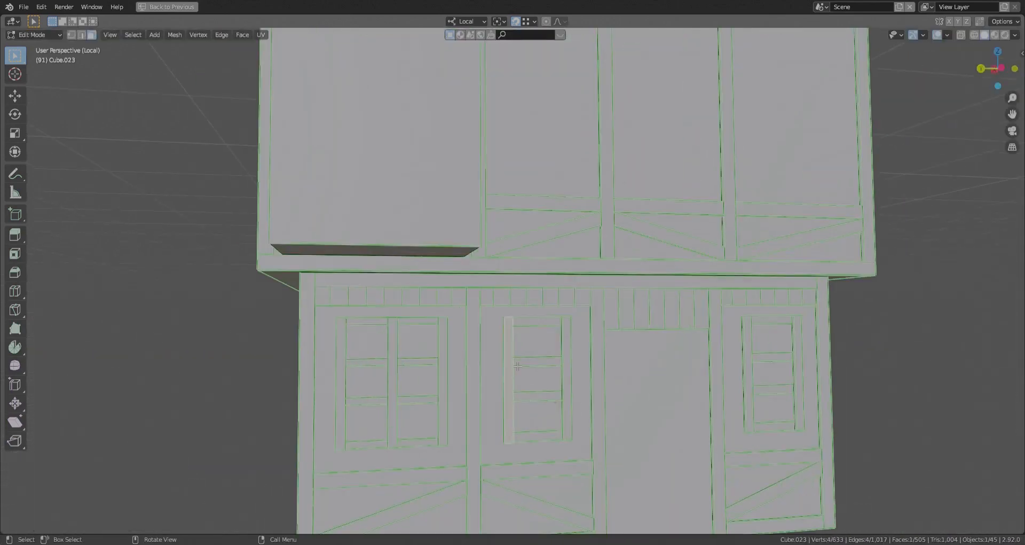
key(l)
scroll(545, 430, down, 2)
key(shift+d)
click(431, 292)
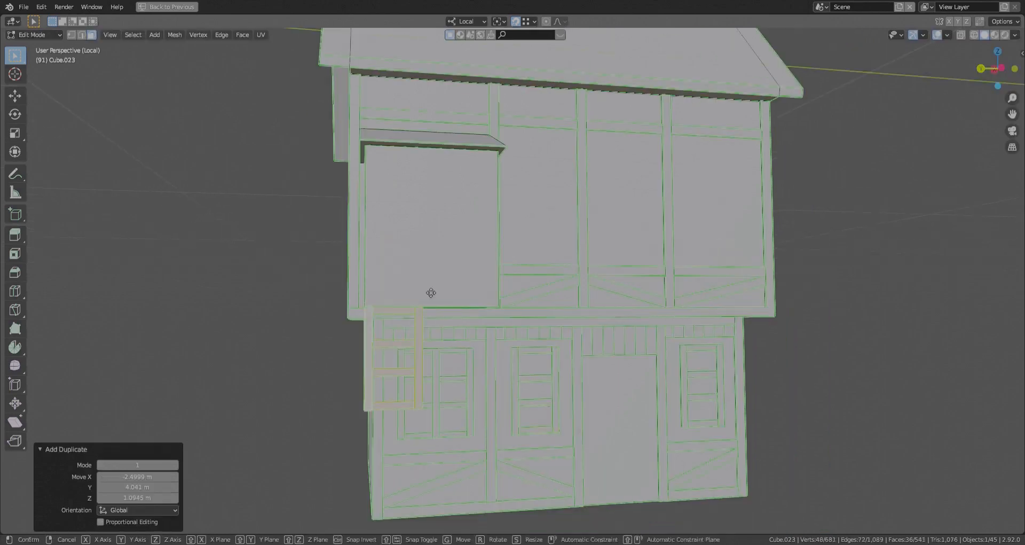
key(g)
key(z)
click(436, 165)
- Move the copied window frame along local X until it sits on the projecting box's front face
middle_drag(678, 342, 716, 347)
key(g)
key(x)
click(777, 365)
key(x)
key(g)
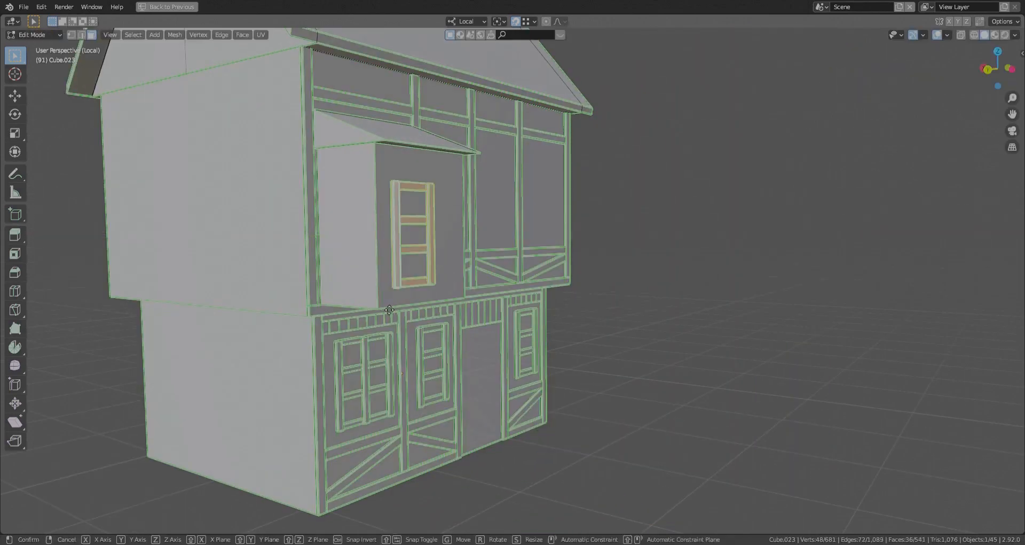
click(390, 309)
- Turn snapping off, centre the window frame along local Y on the box's front and raise it slightly
key(shift+Tab)
key(g)
key(y)
middle_drag(866, 459, 774, 465)
click(815, 473)
key(g)
key(y)
right_click(732, 413)
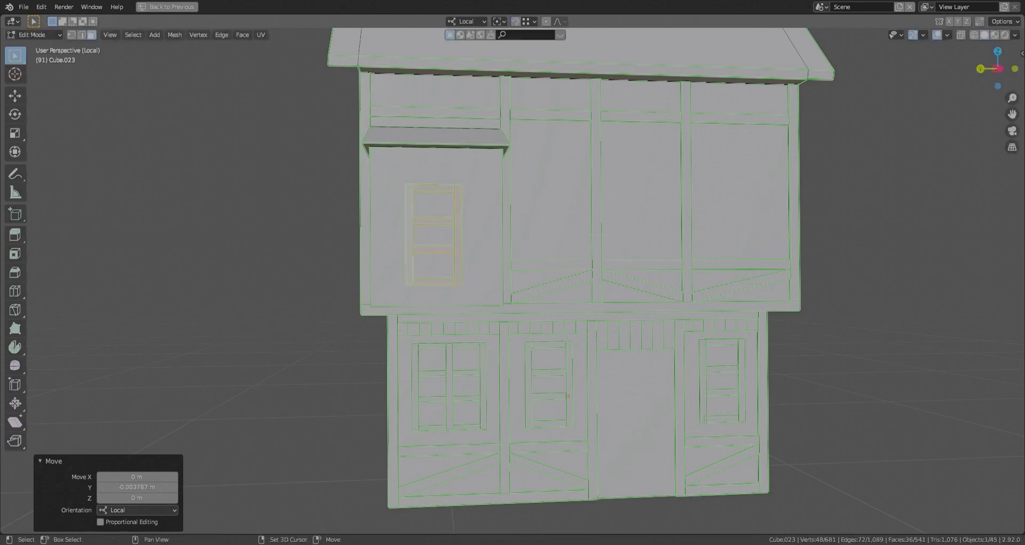
click(685, 412)
click(419, 279)
- Copy the window frame's left upright to the box's left front edge and extend its top along local Z to the canopy
click(413, 270)
key(l)
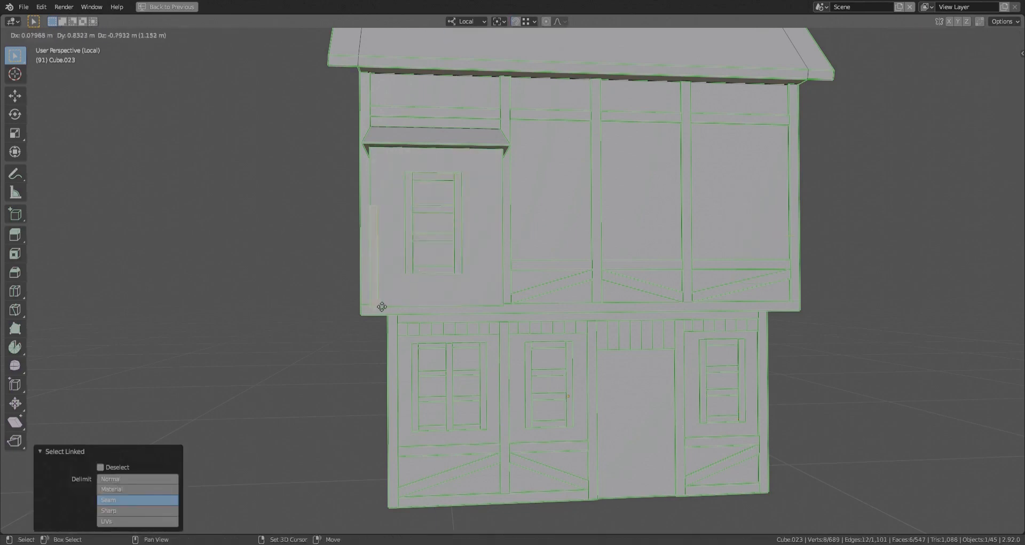
click(381, 306)
click(374, 206)
key(g)
key(z)
click(373, 149)
- Duplicate the box's left corner post -3.0015 m along local Y to the right front edge
click(376, 230)
key(l)
key(shift+d)
key(y)
click(501, 299)
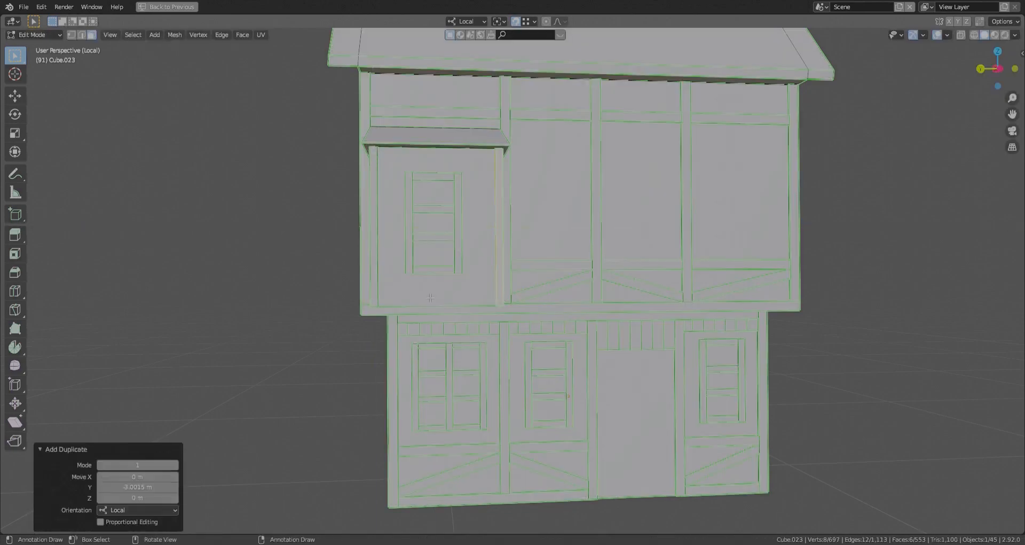
key(shift+d)
right_click(432, 288)
key(ctrl+z)
- Duplicate the window frame's lowest crossbar down along local Z to the base of the box's front
click(433, 269)
key(l)
key(shift+d)
key(z)
click(429, 304)
- Move both ends of the base crossbar along local Y so it reaches the two corner posts
key(g)
key(y)
click(394, 305)
key(alt+z)
click(420, 303)
key(g)
key(y)
click(497, 302)
key(alt+z)
click(461, 301)
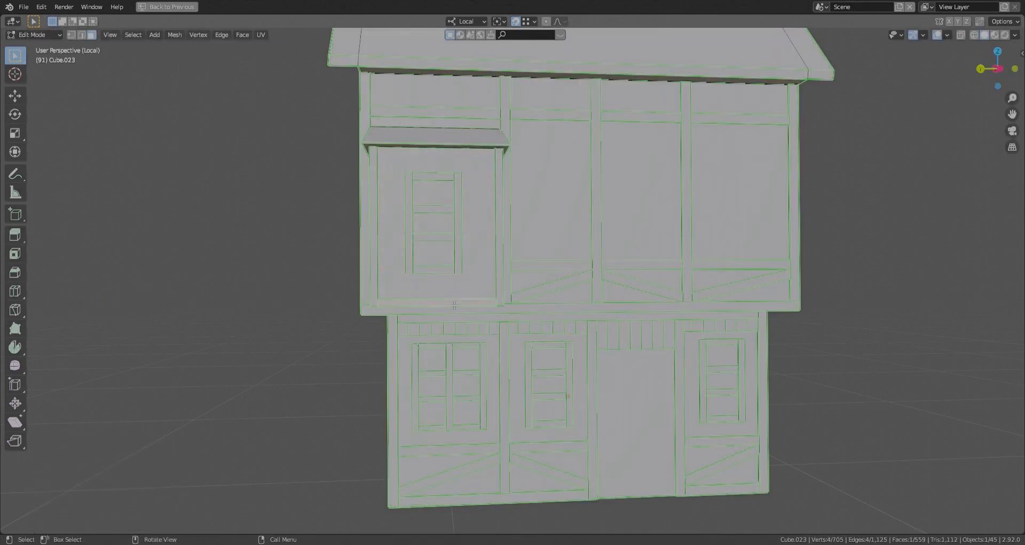
- Duplicate the base rail up along local Z to sit beneath the canopy between the corner posts
key(l)
key(g)
key(z)
click(460, 295)
click(348, 235)
scroll(355, 231, up, 3)
middle_drag(400, 235, 441, 227)
scroll(455, 237, down, 3)
scroll(455, 236, up, 2)
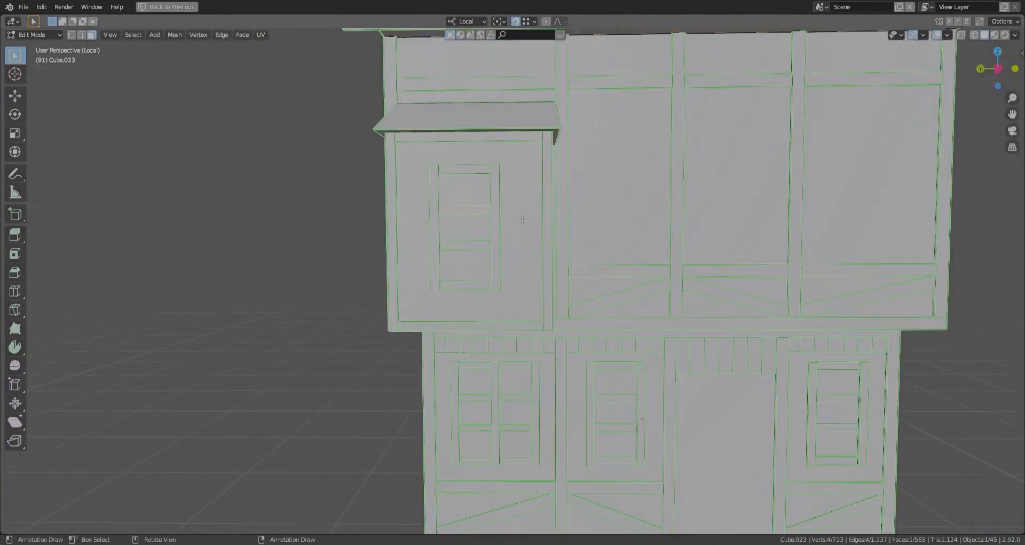
- Scale the bay's box and canopy to 0.732 along local X and move them back against the wall
click(500, 230)
scroll(502, 240, down, 4)
middle_drag(550, 267, 488, 272)
scroll(489, 271, up, 3)
key(l)
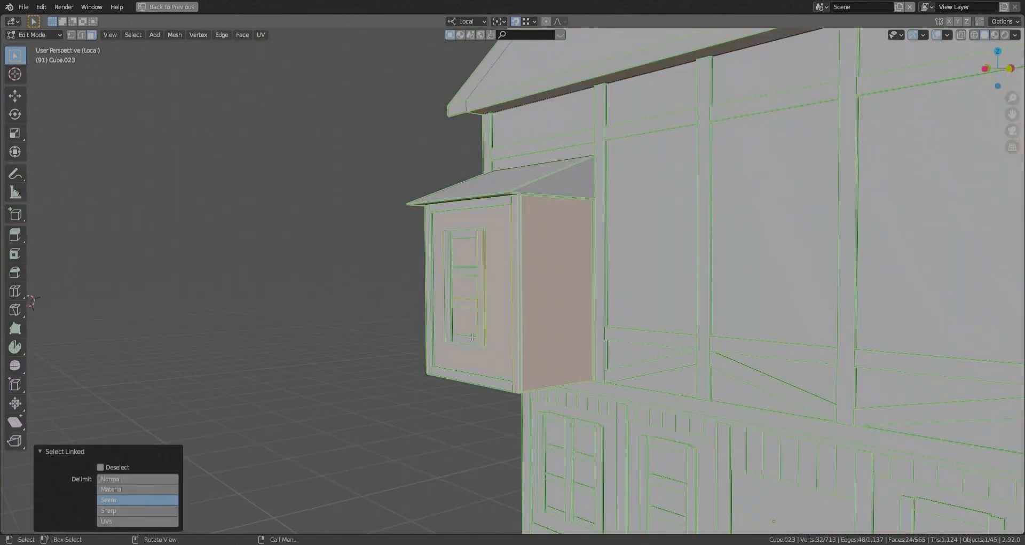
click(560, 296)
key(l)
key(l)
click(290, 314)
middle_drag(290, 314, 351, 317)
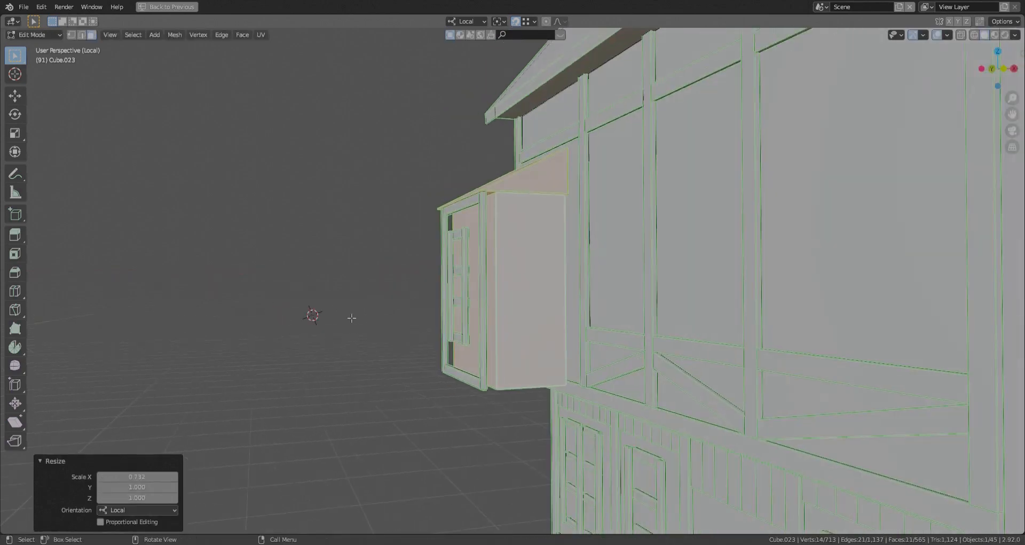
key(g)
key(x)
- Move the bay's window frame, corner posts and rails back along local X onto the shallower box's front face
key(l)
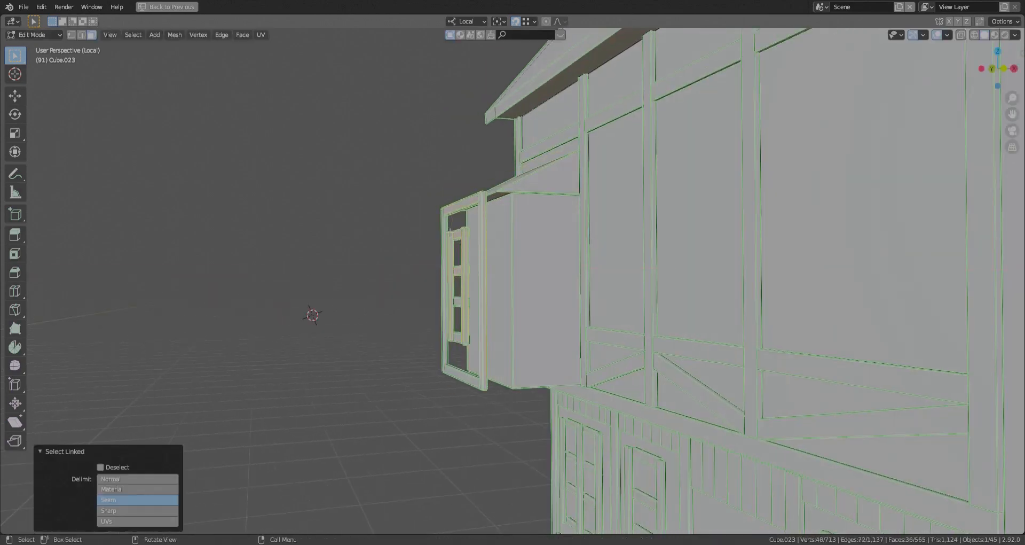
click(513, 387)
click(463, 377)
key(l)
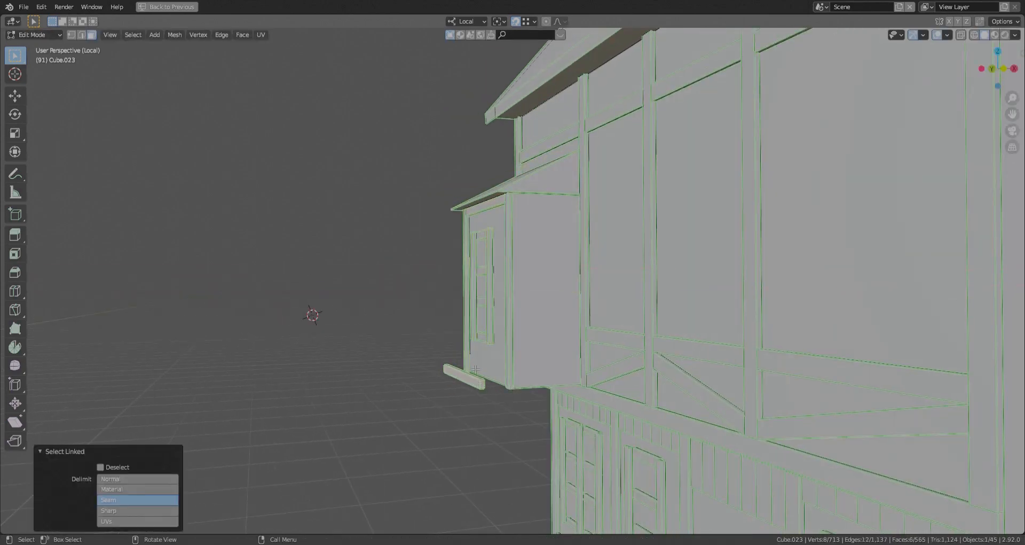
key(g)
key(x)
click(512, 387)
- Move the two vertical bars of the bay's window frame along local X relative to the crossbars
scroll(513, 388, up, 3)
middle_drag(510, 409, 576, 374)
click(558, 371)
key(l)
key(l)
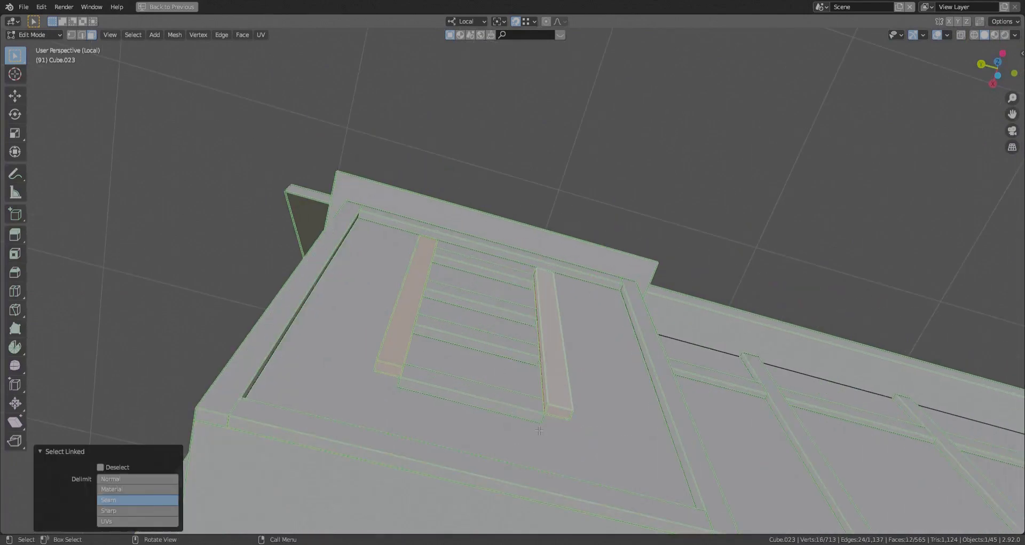
key(g)
key(x)
click(542, 430)
- Select the seven vertical bars of the ground-floor window frames and move them together along local X
scroll(542, 431, down, 4)
middle_drag(542, 430, 566, 338)
click(366, 286)
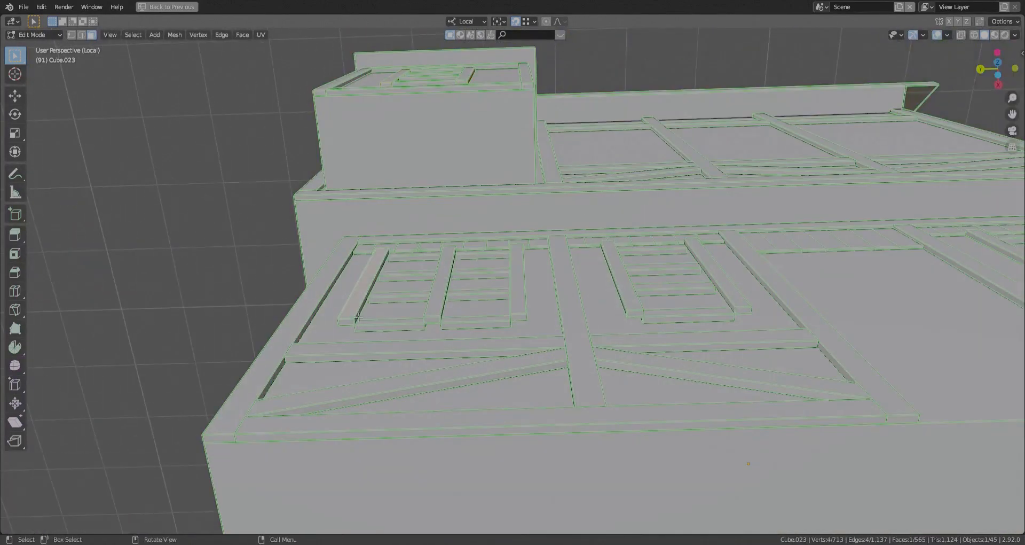
key(l)
key(l)
key(l)
key(l)
key(l)
shift+middle_drag(681, 319, 421, 355)
key(l)
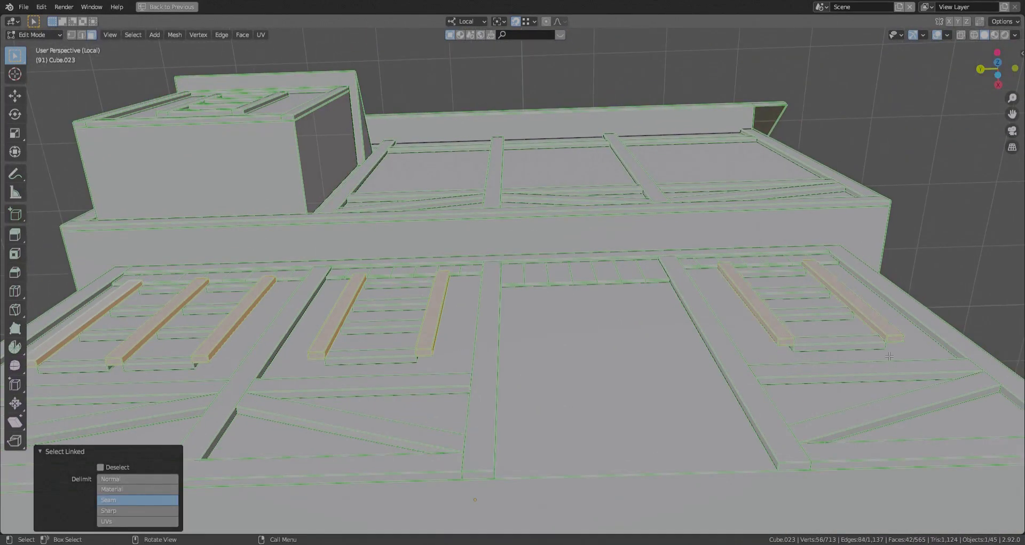
key(g)
key(x)
click(884, 368)
- Cut evenly spaced horizontal loops around the bay's box and a vertical loop on each side of its window
scroll(593, 316, down, 2)
middle_drag(593, 316, 552, 401)
scroll(602, 375, up, 5)
click(602, 375)
shift+middle_drag(494, 414, 622, 406)
middle_drag(583, 476, 582, 494)
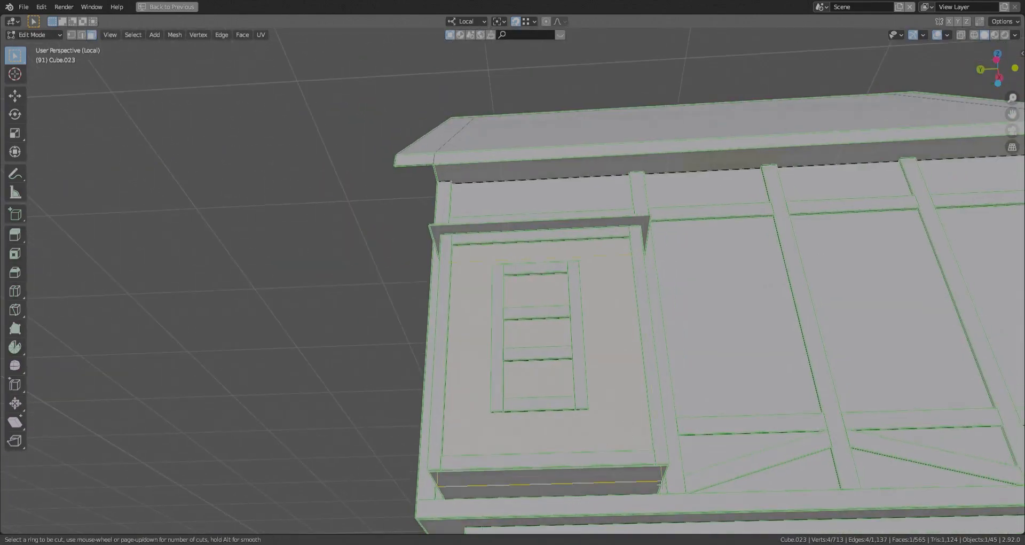
click(510, 482)
middle_drag(482, 421, 498, 446)
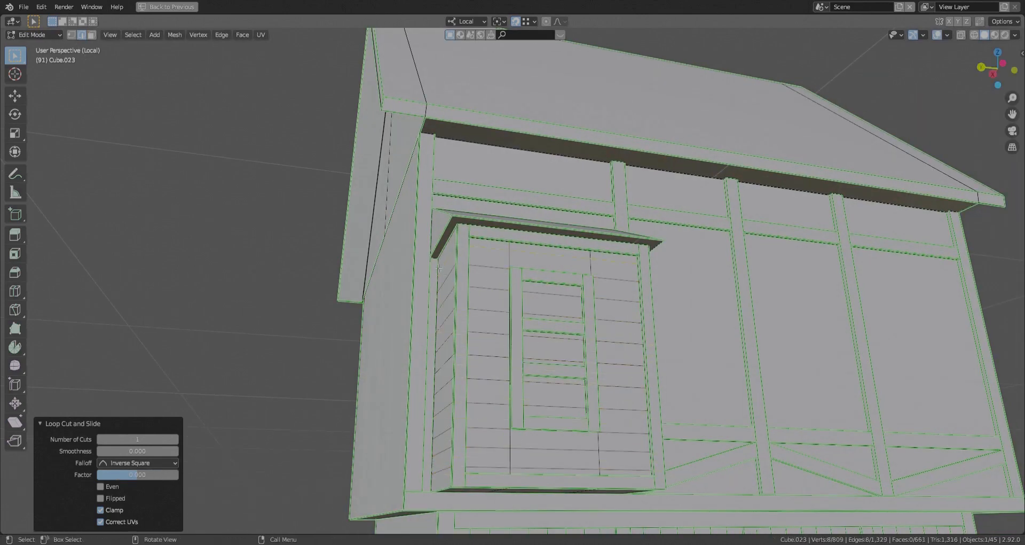
- Select all horizontal plank loops on the bay's box and mark them as Freestyle edges
alt+click(506, 251)
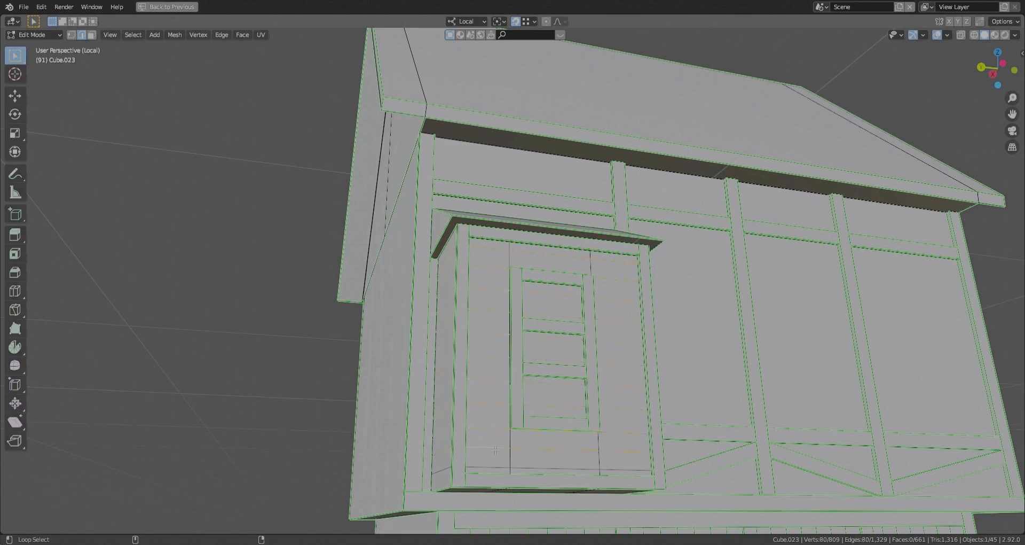
alt+shift+click(495, 450)
middle_drag(496, 450, 534, 417)
middle_drag(541, 328, 488, 407)
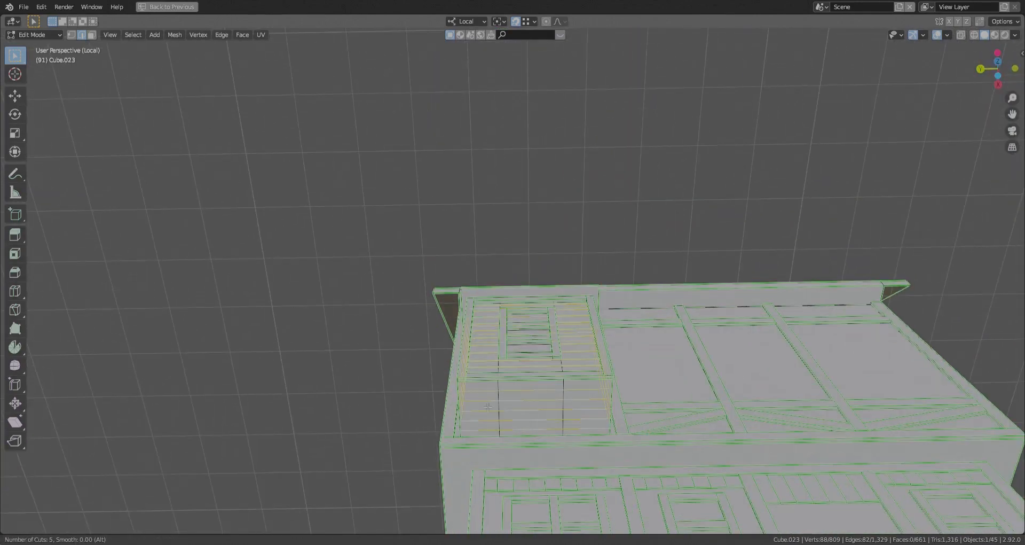
- Add five loop cuts across the bay's underside and mark the new plank edges there as Freestyle edges
click(487, 407)
scroll(488, 407, up, 2)
click(482, 386)
ctrl+click(619, 386)
shift+click(482, 400)
ctrl+click(619, 400)
shift+click(482, 414)
ctrl+click(612, 443)
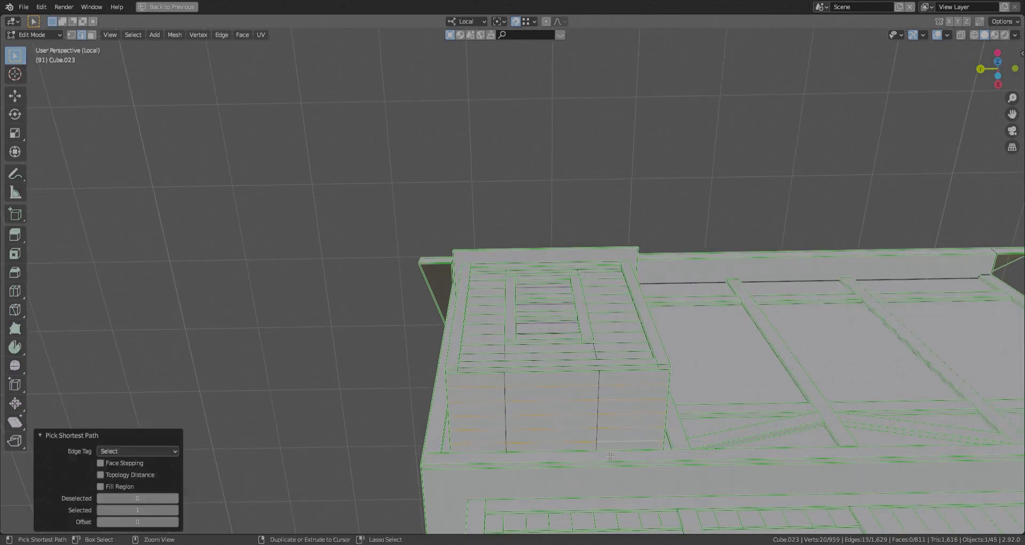
key(ctrl+e)
click(610, 457)
scroll(598, 438, down, 6)
middle_drag(577, 395, 491, 449)
key(alt+a)
- Duplicate the complete window frame at the ground floor's far right and raise the copy along local Z to the upper floor
scroll(449, 363, up, 2)
shift+middle_drag(439, 347, 561, 452)
scroll(561, 453, up, 3)
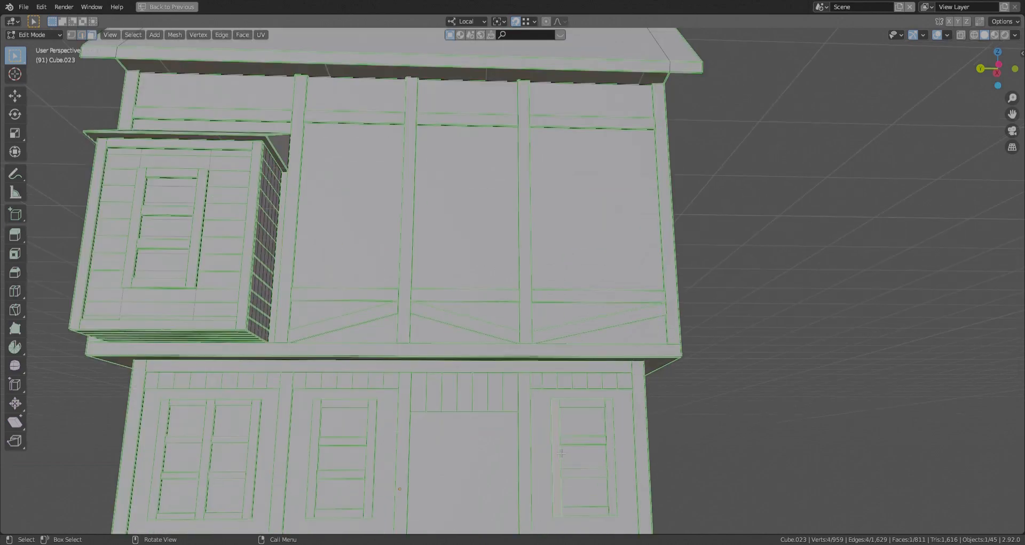
key(ctrl+l)
key(l)
scroll(553, 450, down, 3)
key(shift+d)
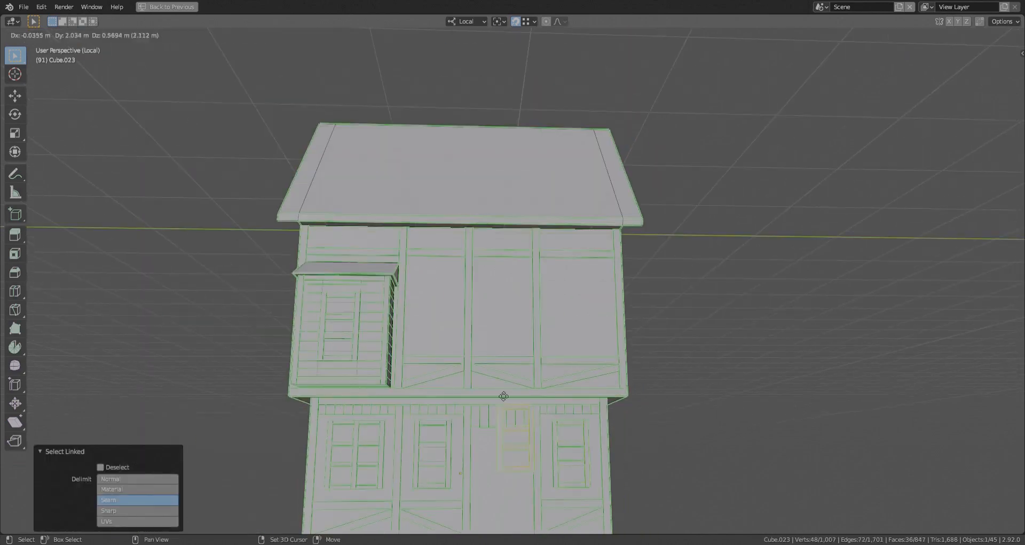
click(504, 397)
key(g)
key(z)
click(700, 361)
- Position the window copy along local Y and Z within the upper floor's third wall panel
key(g)
key(y)
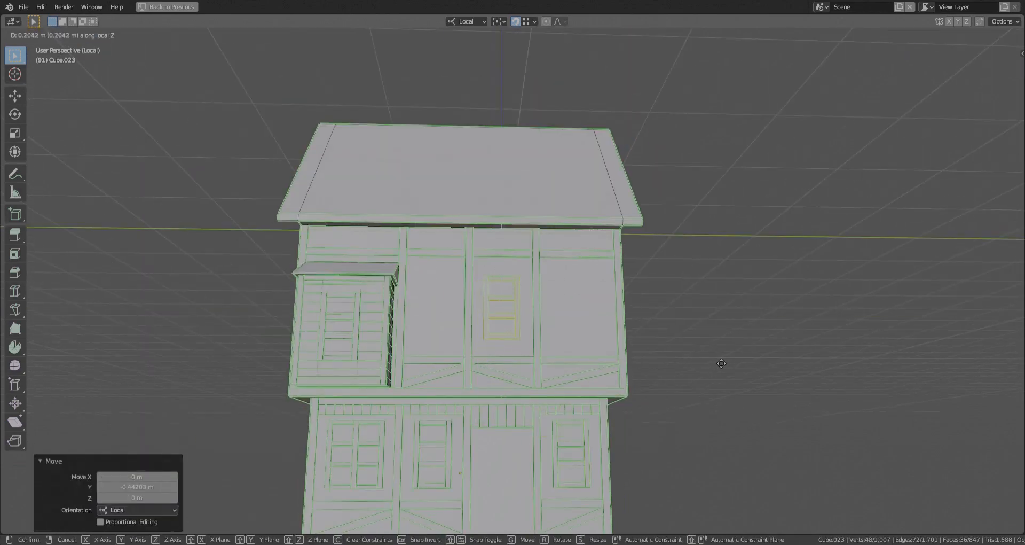
click(722, 363)
key(g)
key(y)
click(727, 362)
click(714, 435)
- Duplicate the upper-floor window about 2.57 m along local Y into the panel beside the bay
middle_drag(539, 353, 522, 337)
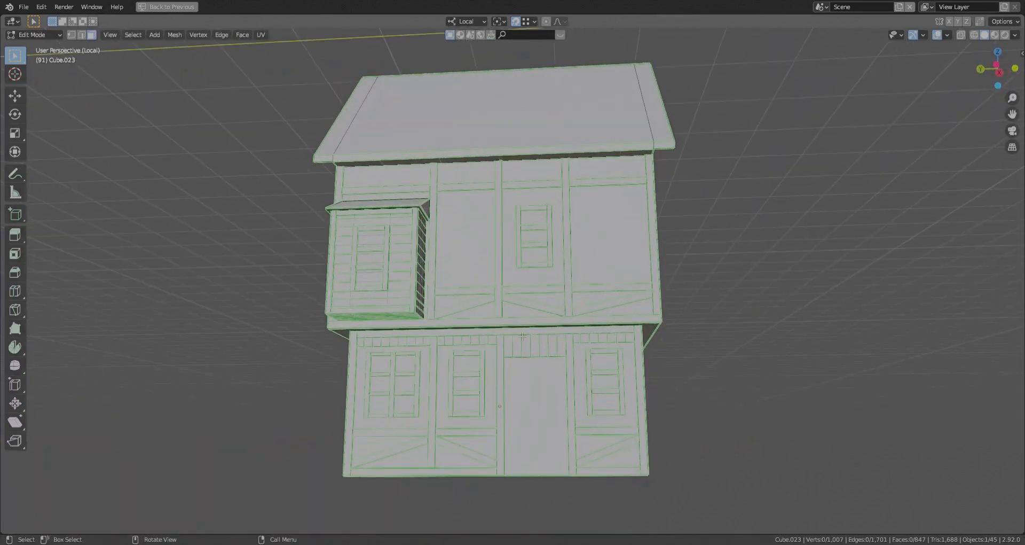
scroll(468, 184, up, 2)
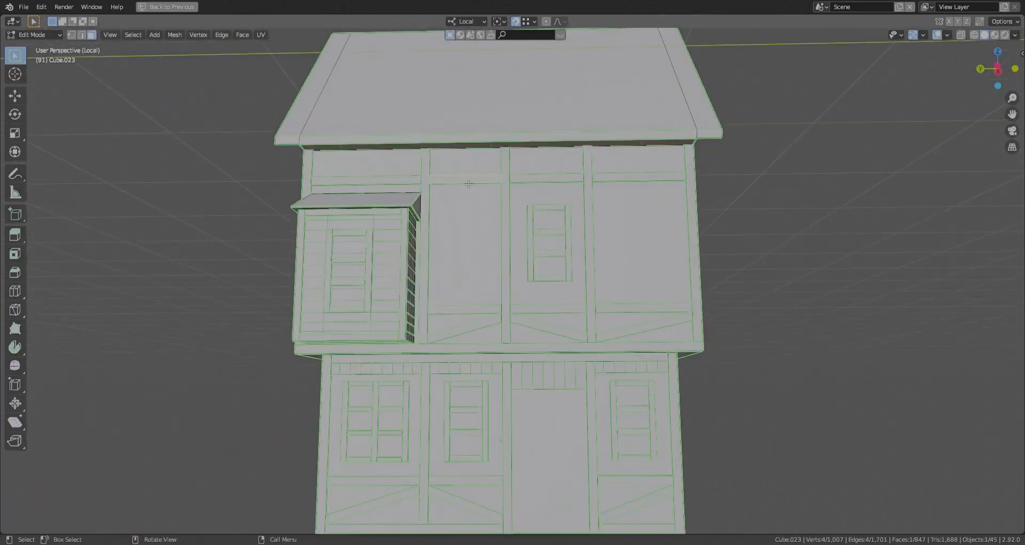
middle_drag(468, 184, 547, 304)
scroll(551, 283, down, 4)
click(748, 353)
scroll(547, 304, up, 3)
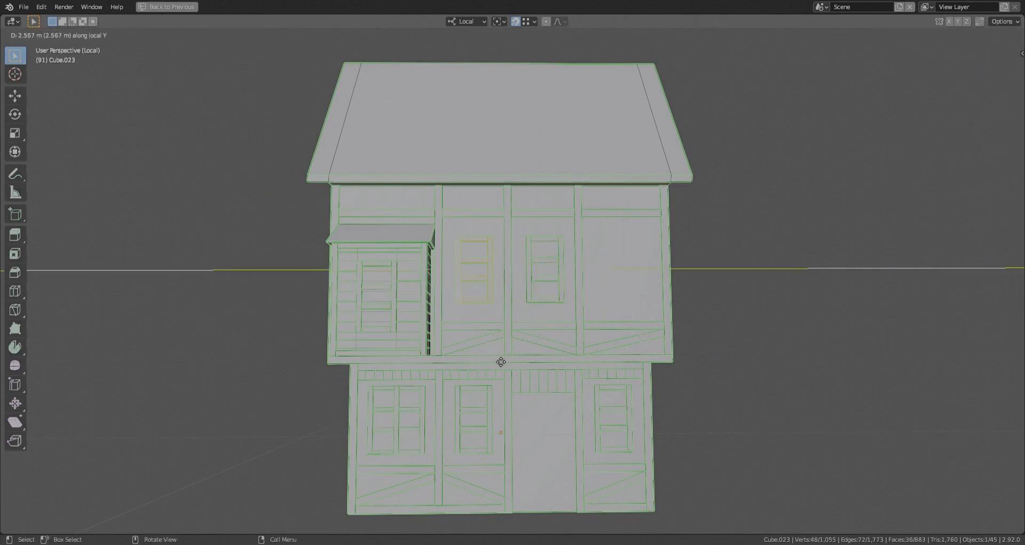
click(463, 394)
- Duplicate the four horizontal rails above the upper-floor panels up along local Z to beneath the eaves
middle_drag(462, 394, 561, 294)
scroll(339, 390, down, 2)
click(339, 389)
key(Tab)
key(Tab)
scroll(526, 201, up, 3)
key(l)
key(l)
key(ctrl+z)
key(l)
key(l)
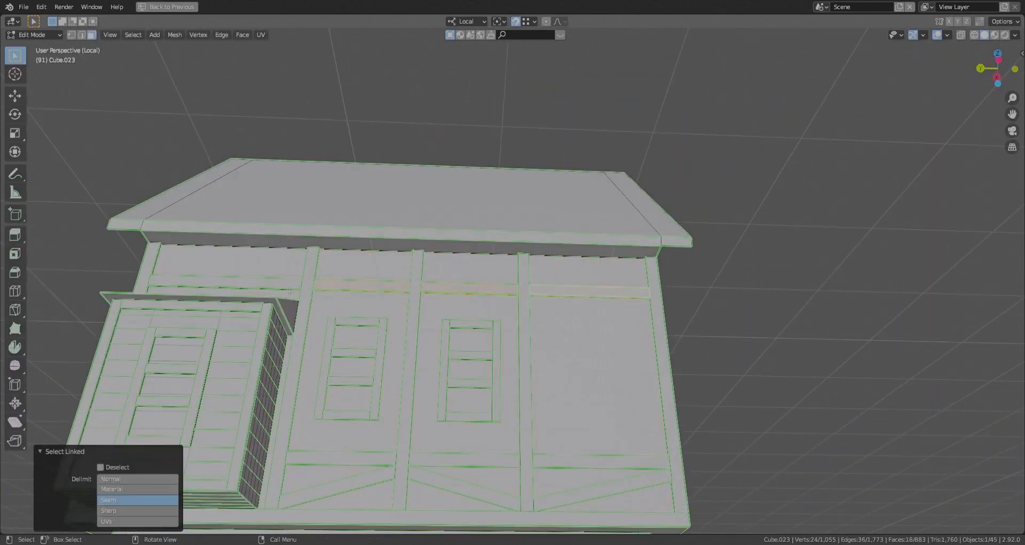
click(649, 247)
scroll(635, 253, down, 3)
middle_drag(635, 253, 521, 337)
key(alt+a)
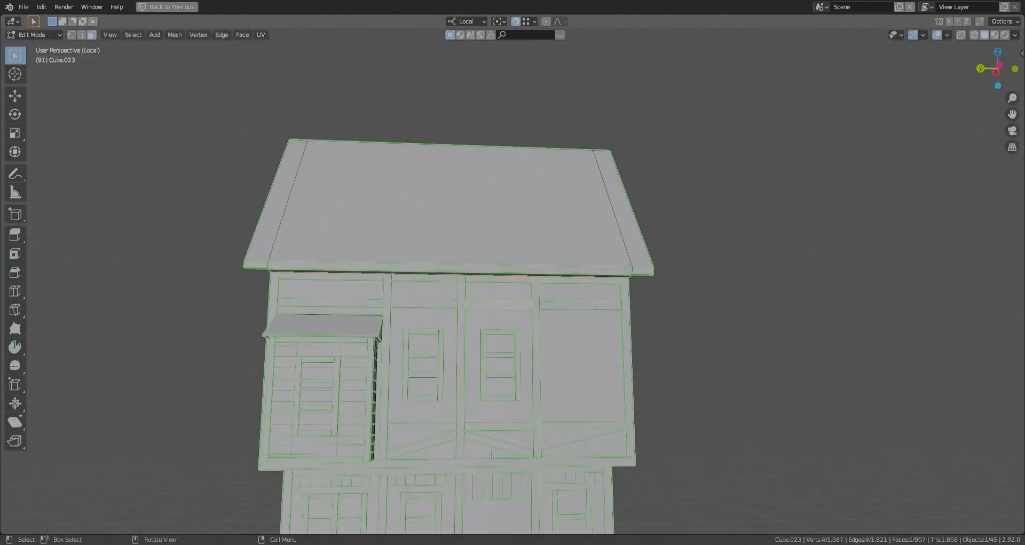
key(l)
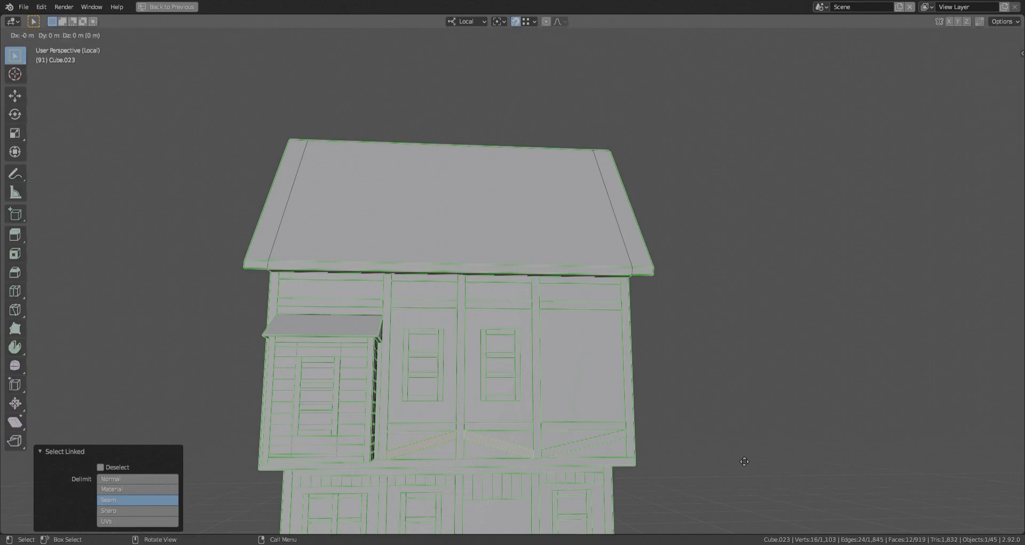
right_click(744, 461)
key(ctrl+z)
key(alt+a)
- Cut vertical loops into the ground-floor body along the sides of the two windows beside the door's left
middle_drag(587, 414, 570, 358)
shift+middle_drag(551, 406, 469, 316)
click(442, 380)
mouse_move(442, 380)
middle_down()
mouse_move(482, 369)
mouse_move(435, 386)
middle_up()
middle_drag(397, 459, 394, 452)
click(358, 513)
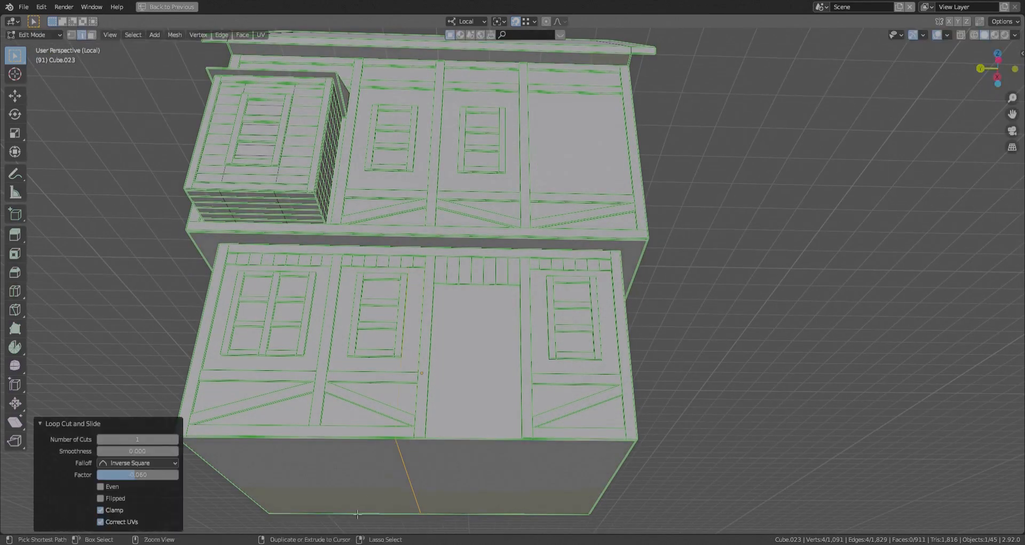
click(232, 348)
shift+middle_drag(232, 348, 334, 364)
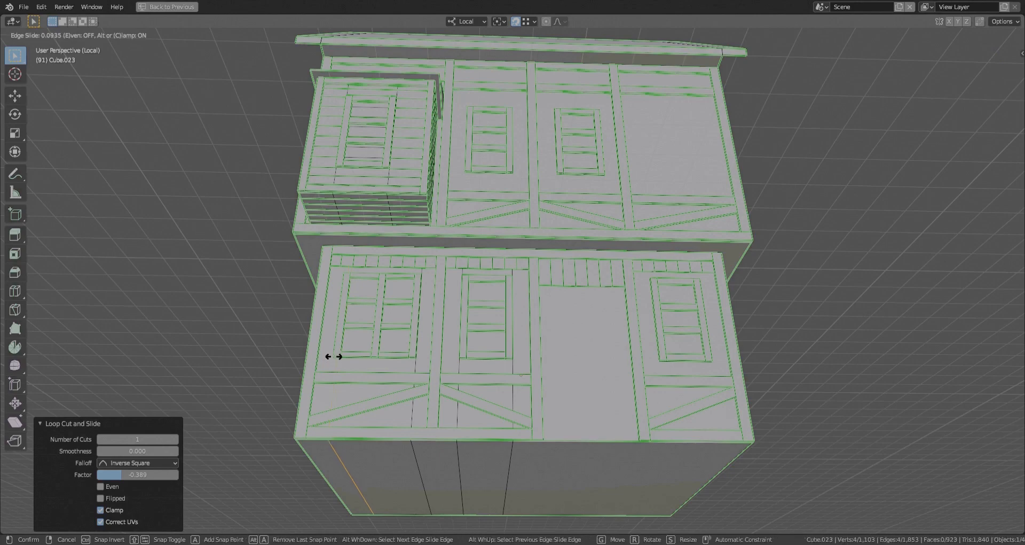
click(334, 356)
- Cut two vertical loops into the ground-floor body along both sides of the window right of the door
middle_drag(566, 449, 463, 396)
click(522, 428)
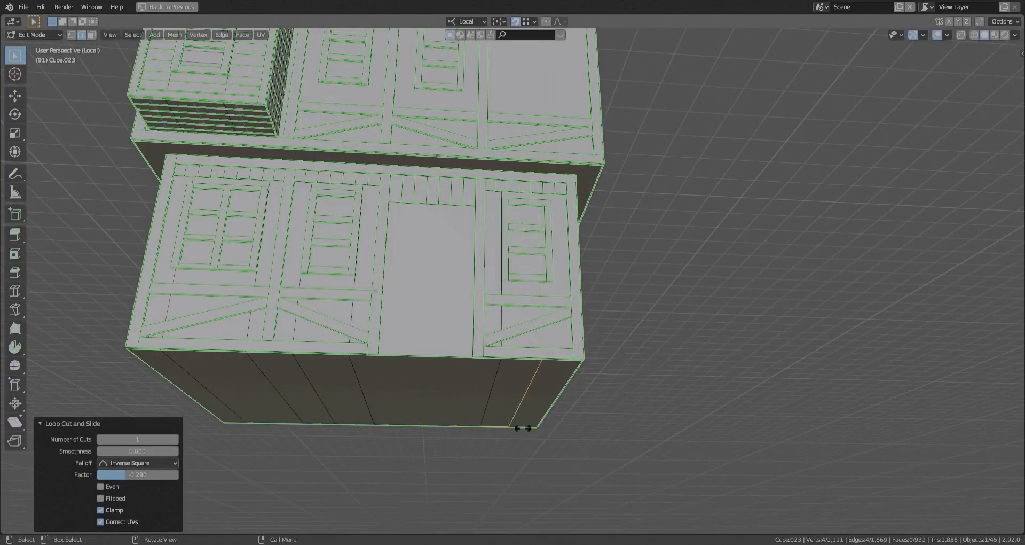
middle_drag(567, 323, 513, 363)
- Cut horizontal loops around the ground-floor body at the bottom and top of its windows
key(ctrl+r)
click(458, 314)
click(474, 221)
middle_drag(474, 224, 512, 241)
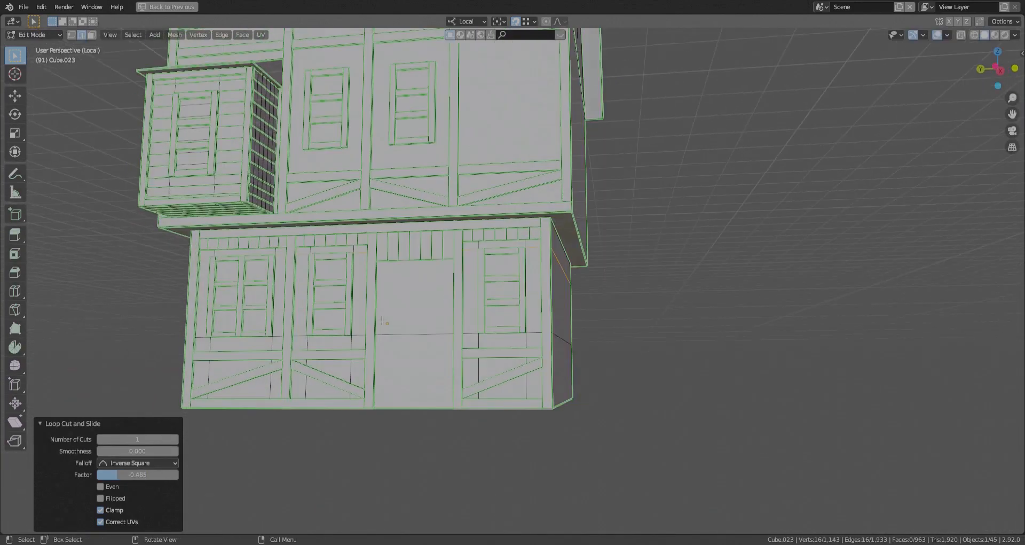
- Cut horizontal loops around the upper-floor body at the bottom and top of its two wall windows
scroll(565, 470, down, 2)
click(565, 470)
middle_drag(565, 469, 502, 475)
shift+middle_drag(539, 219, 582, 313)
scroll(586, 313, up, 1)
key(ctrl+r)
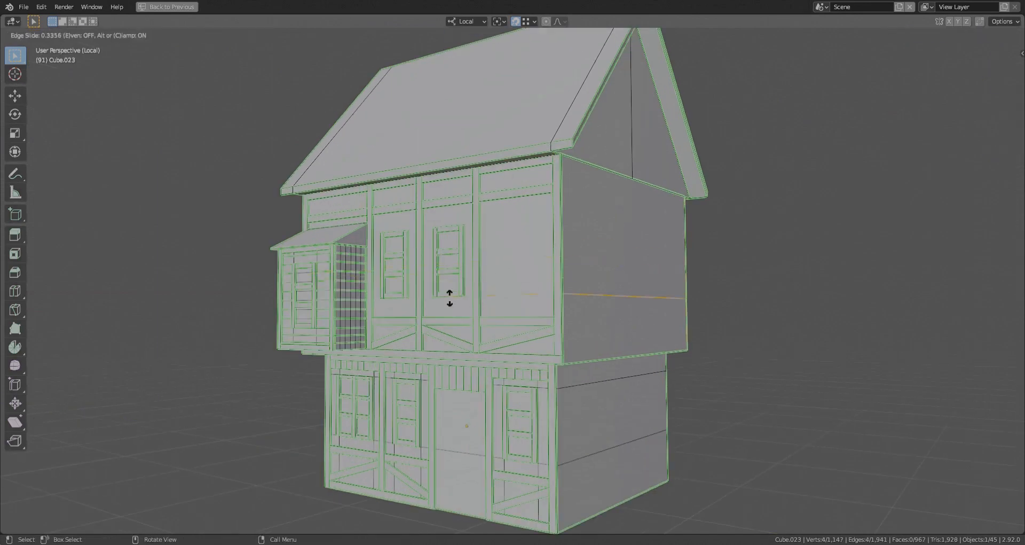
click(450, 298)
key(ctrl+r)
click(566, 251)
- Cut vertical loops into the upper-floor body along both sides of its two wall windows
middle_drag(474, 242, 502, 259)
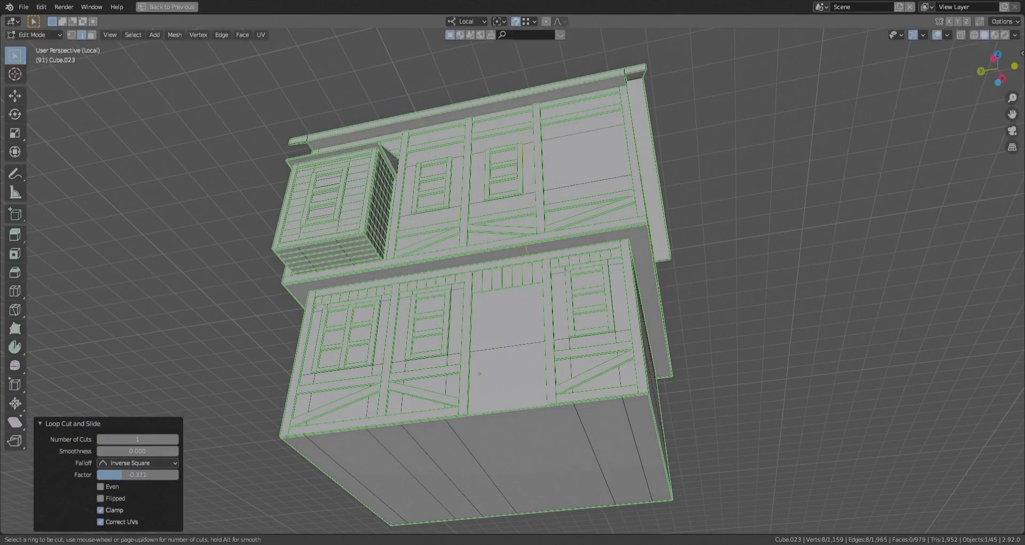
middle_drag(623, 373, 315, 341)
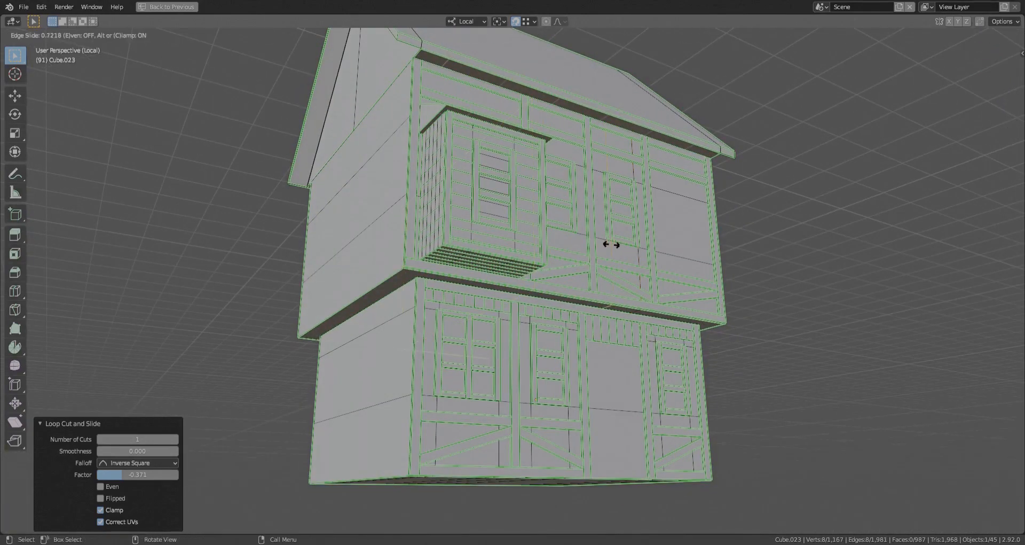
click(546, 228)
middle_drag(546, 228, 448, 267)
click(493, 232)
click(721, 304)
- Duplicate the right vertical bar of the third panel's window -1.2381 m along local Y into the fourth upper panel
scroll(640, 304, down, 3)
middle_drag(587, 299, 545, 304)
middle_drag(459, 299, 517, 292)
scroll(518, 304, up, 3)
key(shift+a)
key(Escape)
scroll(484, 270, up, 1)
key(l)
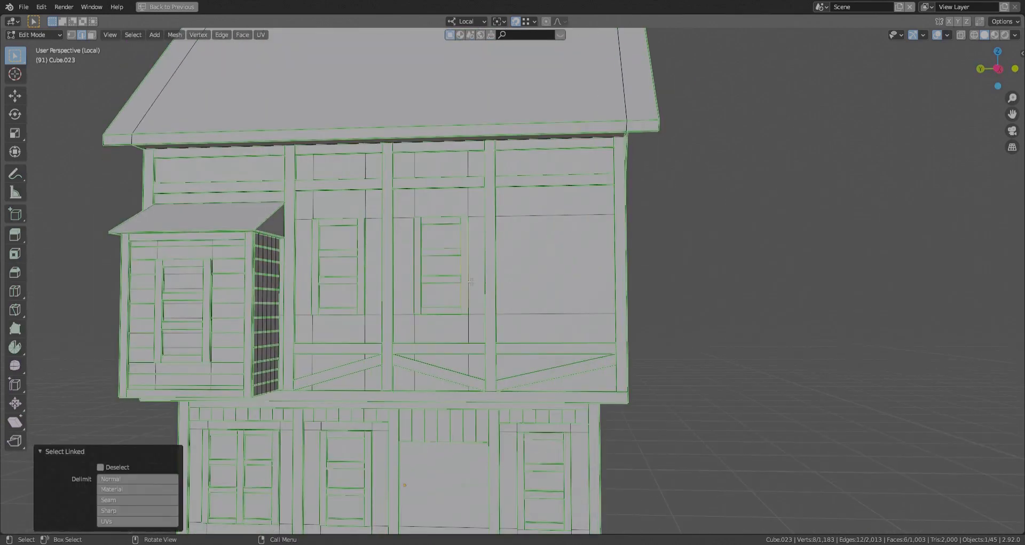
click(565, 319)
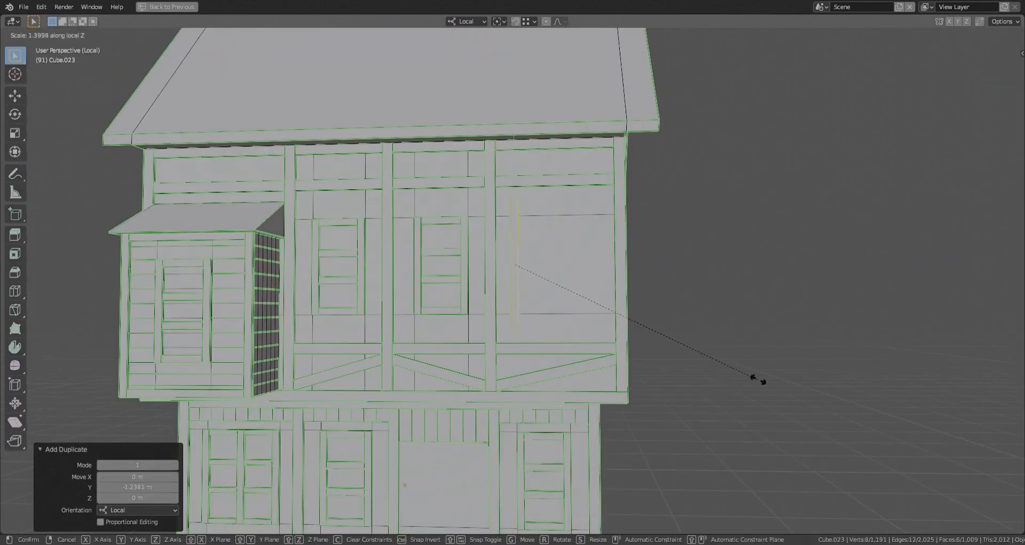
- Scale the copied bar to about 1.4 along local Z and duplicate it about -1.87 m along local Y
click(743, 380)
click(784, 398)
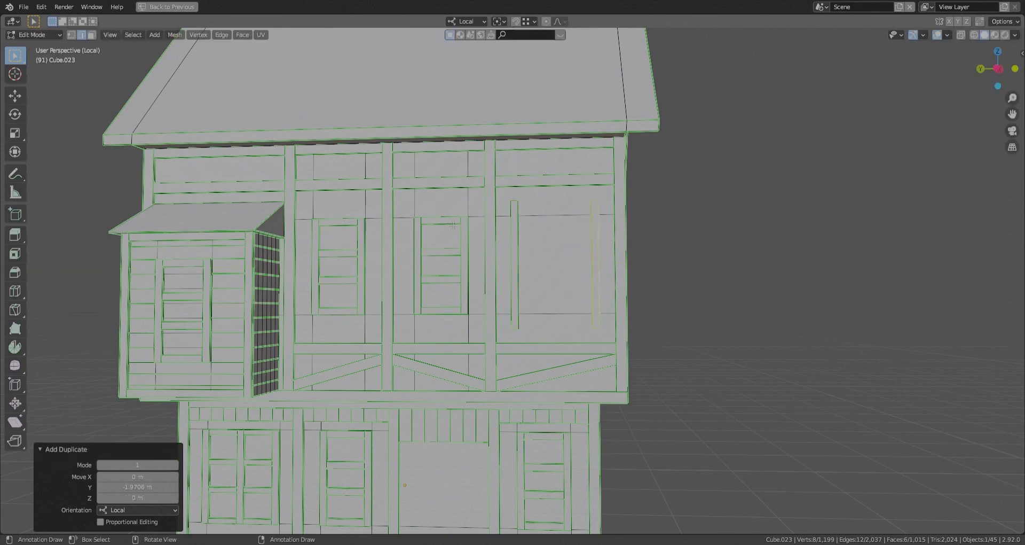
- Add a horizontal block between the tops of the two upright bars in the fourth upper panel and adjust it along local Y
key(ctrl+l)
click(595, 210)
key(shift+z)
key(shift+z)
key(3)
key(shift+z)
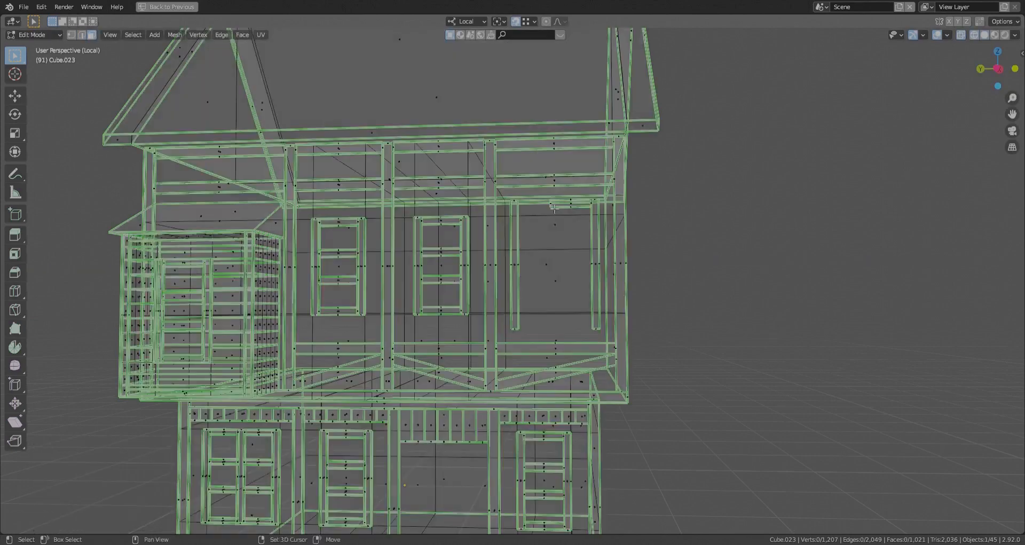
click(550, 204)
key(shift+z)
key(g)
key(y)
click(536, 213)
- Stretch the block's lower face about -2.98 m along local Z to fill between the uprights and recess the panel about 0.025 m along local X
scroll(550, 209, up, 4)
middle_drag(550, 209, 561, 227)
click(555, 211)
scroll(560, 227, down, 1)
key(g)
key(z)
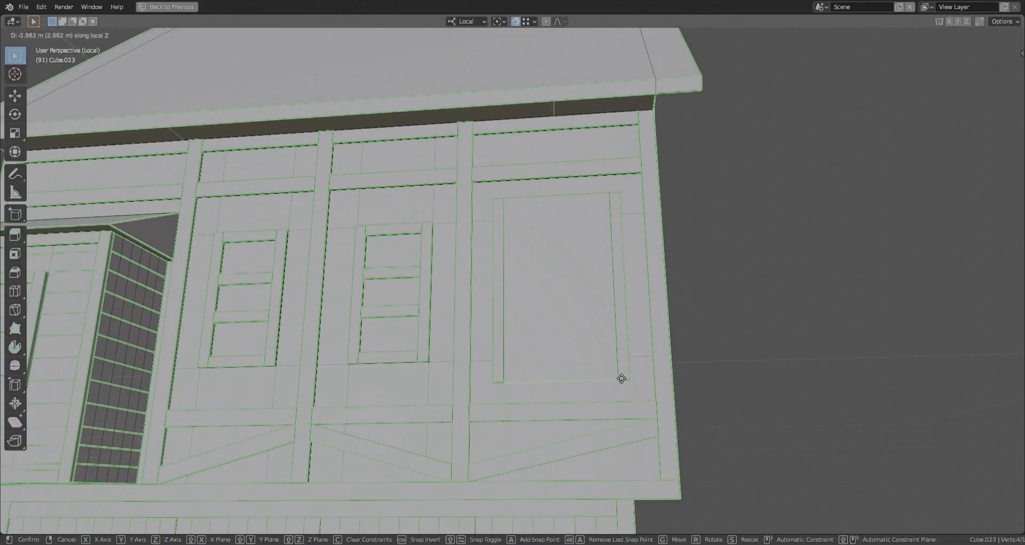
click(623, 378)
middle_drag(623, 378, 546, 366)
click(546, 365)
click(976, 448)
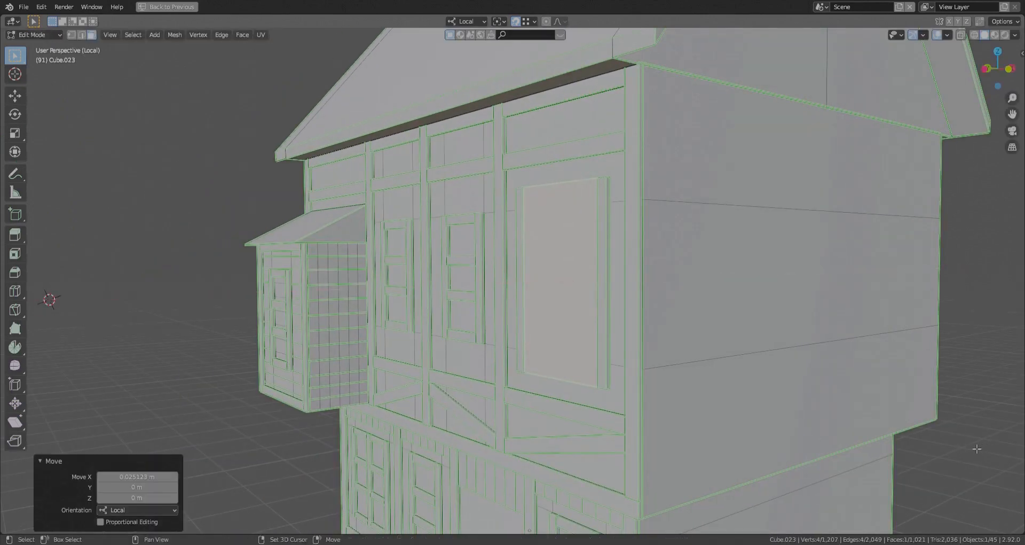
- Cut 12 horizontal loops across the filled panel and mark them as Freestyle edges
scroll(534, 239, up, 1)
click(535, 240)
right_click(535, 241)
key(ctrl+e)
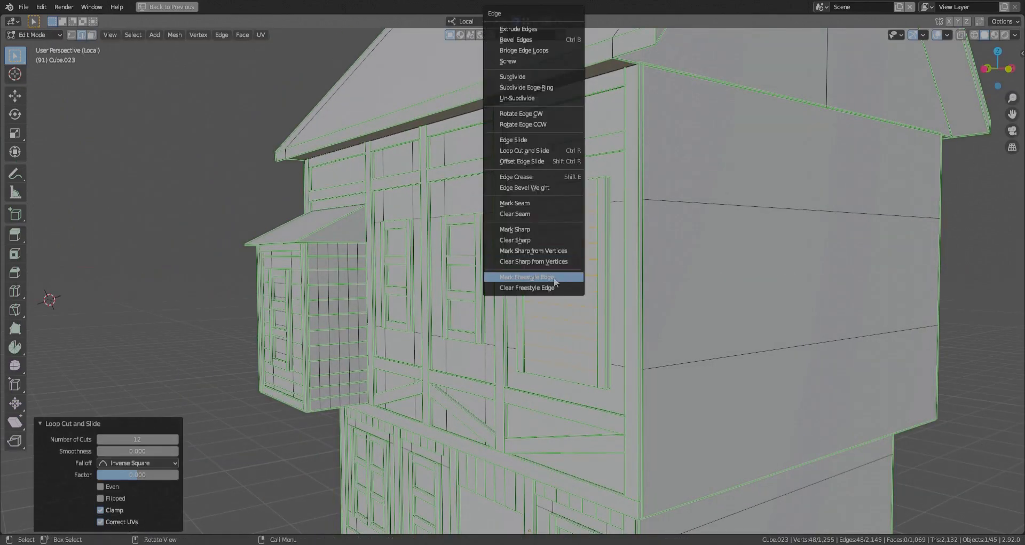
click(556, 279)
- Extrude the panel's top and bottom slat faces outward along local X to form the shutter's rails
scroll(556, 279, up, 2)
middle_drag(556, 279, 614, 267)
shift+middle_drag(558, 173, 517, 188)
key(3)
click(521, 254)
shift+click(515, 401)
middle_drag(515, 401, 422, 397)
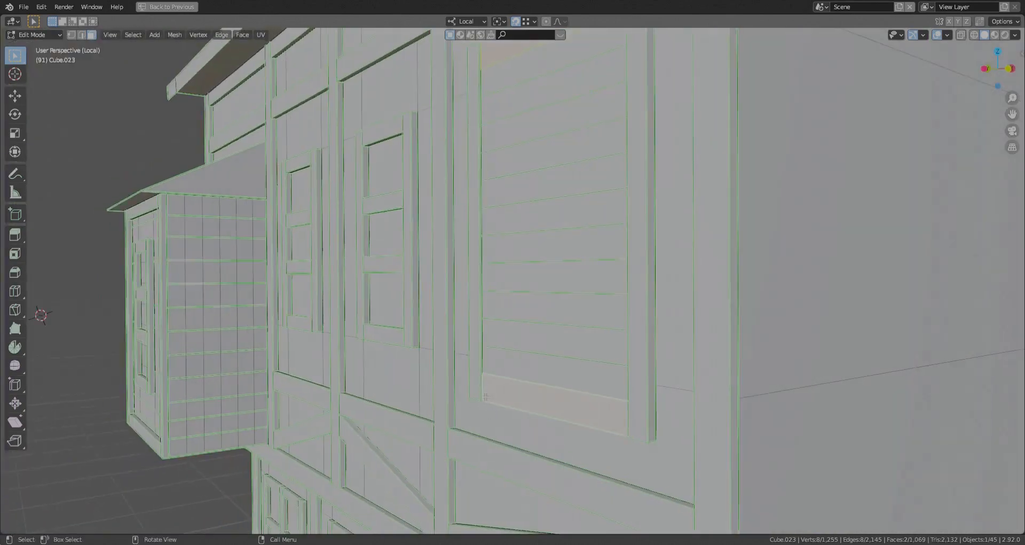
key(e)
key(x)
click(487, 408)
middle_drag(488, 408, 555, 316)
click(583, 317)
- Duplicate the shutter's left upright bar to the middle of the slatted panel
scroll(550, 316, up, 5)
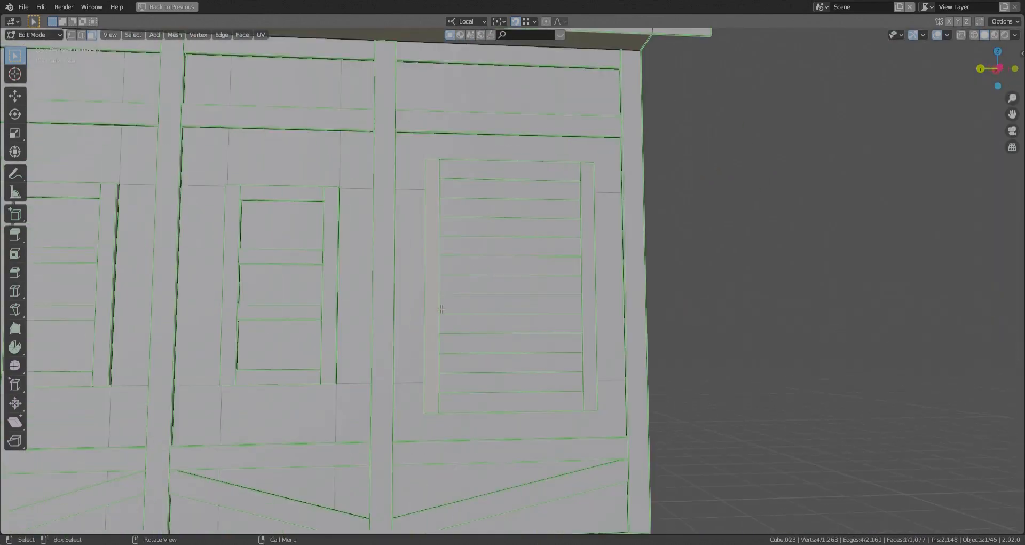
key(l)
click(518, 339)
click(508, 162)
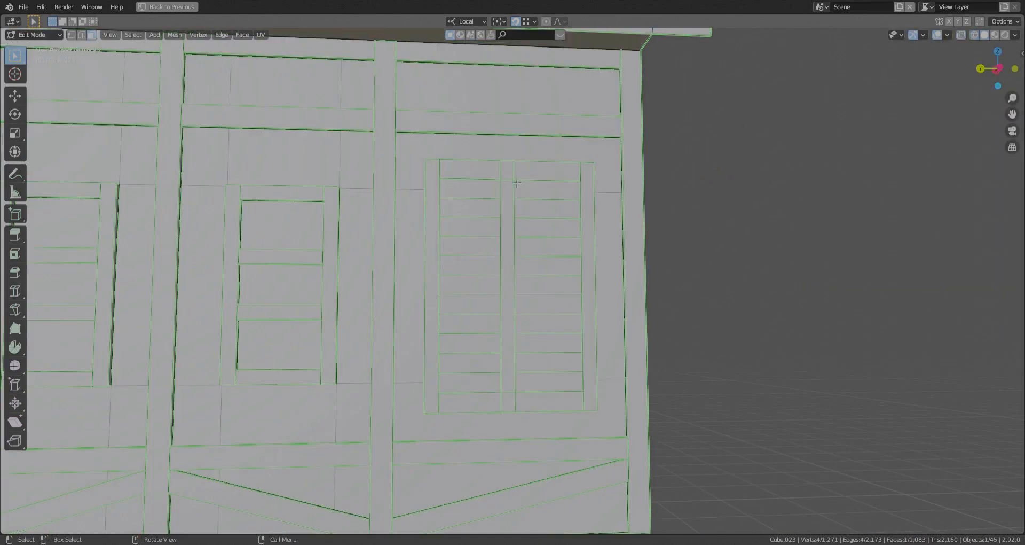
- Move the middle bar's top and bottom faces along local Z so it fits between the top and bottom rails
key(z)
click(584, 184)
key(alt+z)
click(508, 411)
key(alt+z)
key(g)
key(z)
click(581, 392)
click(510, 359)
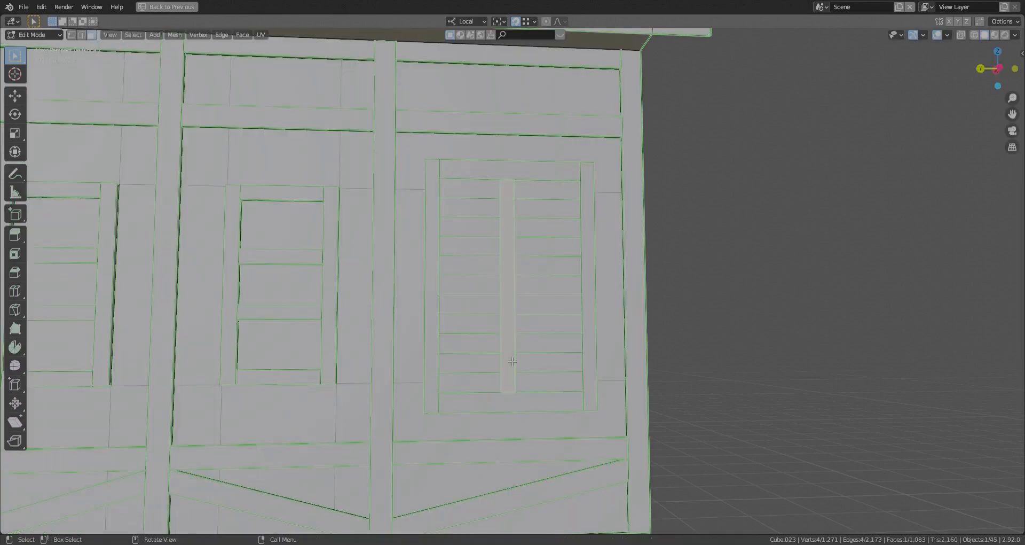
- Scale the middle bar to 0.804 along local Y and shift it along local Y
key(l)
key(s)
click(737, 401)
shift+middle_drag(737, 401, 711, 393)
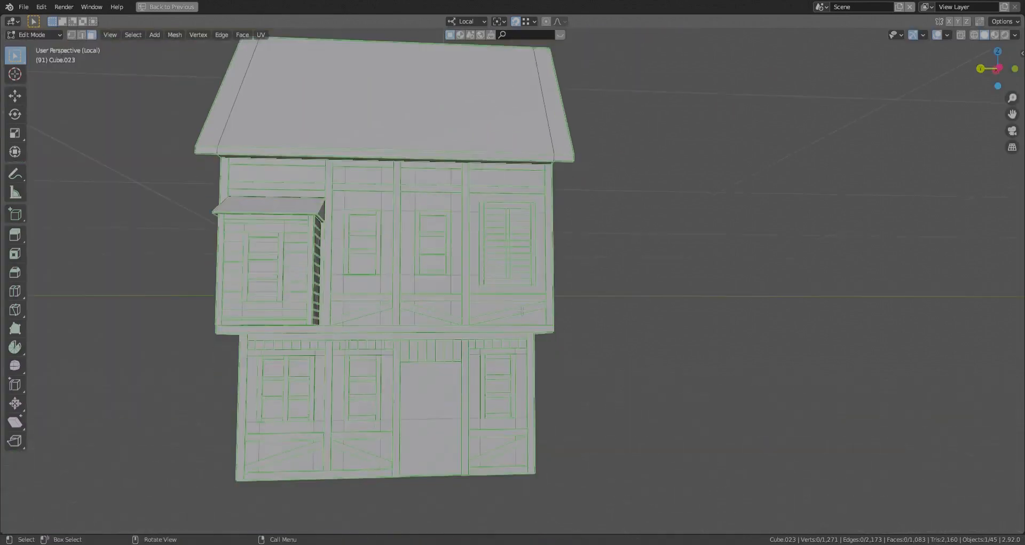
- Cut centred single loops through the lower and upper house bodies, dividing the house lengthwise
scroll(405, 278, down, 3)
middle_drag(374, 267, 402, 328)
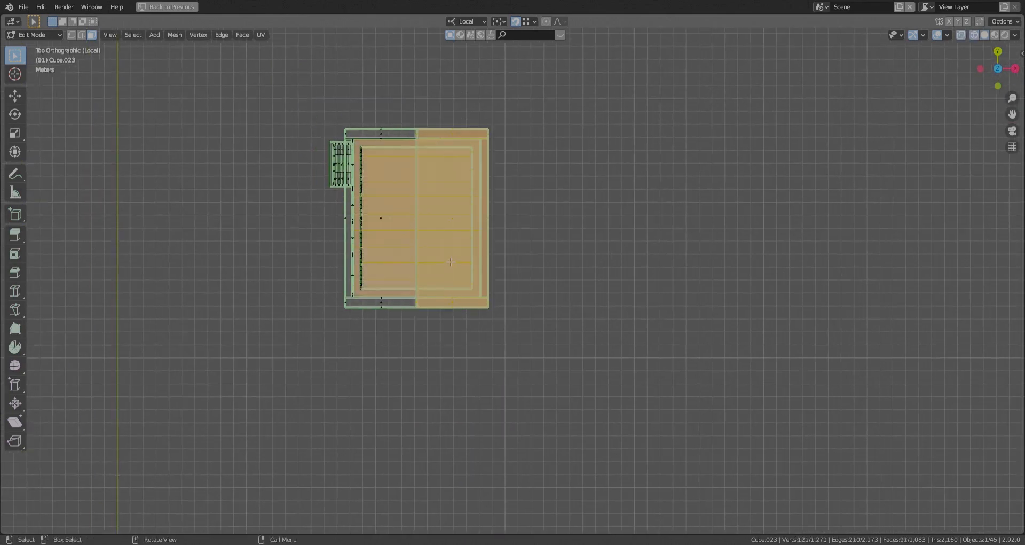
drag(408, 110, 537, 385)
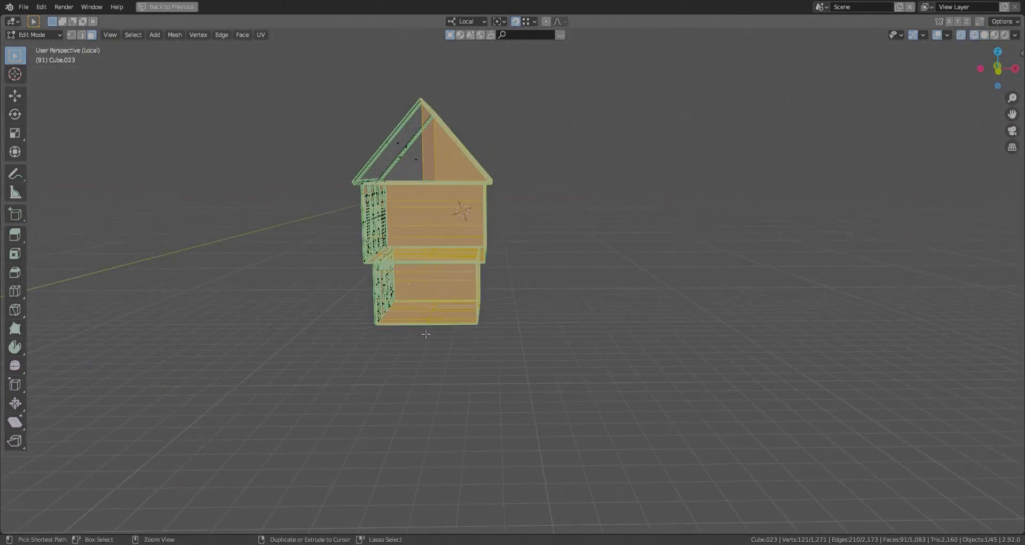
key(ctrl+r)
click(435, 289)
right_click(436, 289)
click(422, 216)
right_click(422, 216)
middle_drag(422, 215, 431, 263)
key(KP_7)
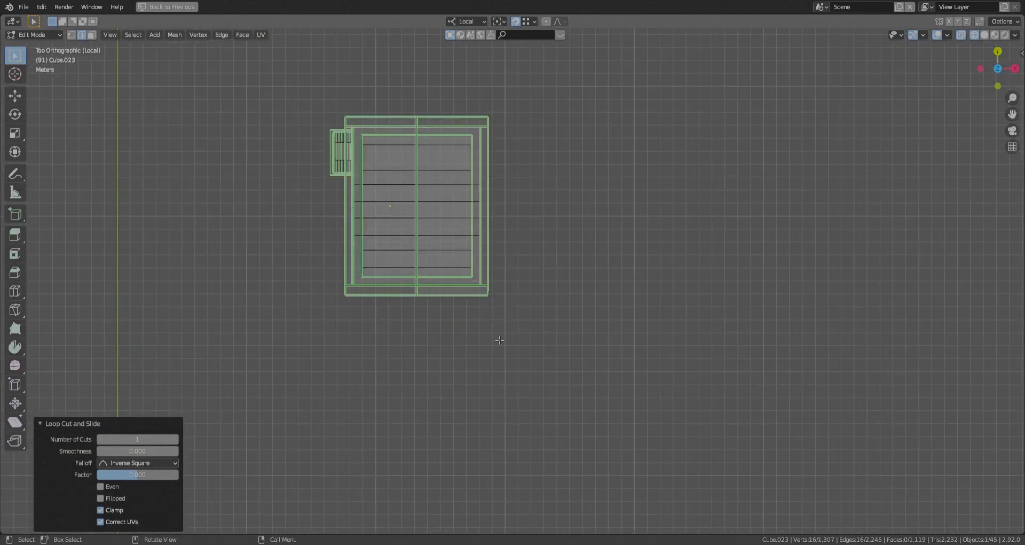
- Delete the half of the house opposite the detailed facade
drag(530, 353, 410, 60)
key(x)
click(434, 169)
middle_drag(435, 168, 514, 383)
- Select the vertices along the open centre cut in top view and snap the 3D cursor to them
key(KP_7)
key(1)
drag(534, 376, 469, 67)
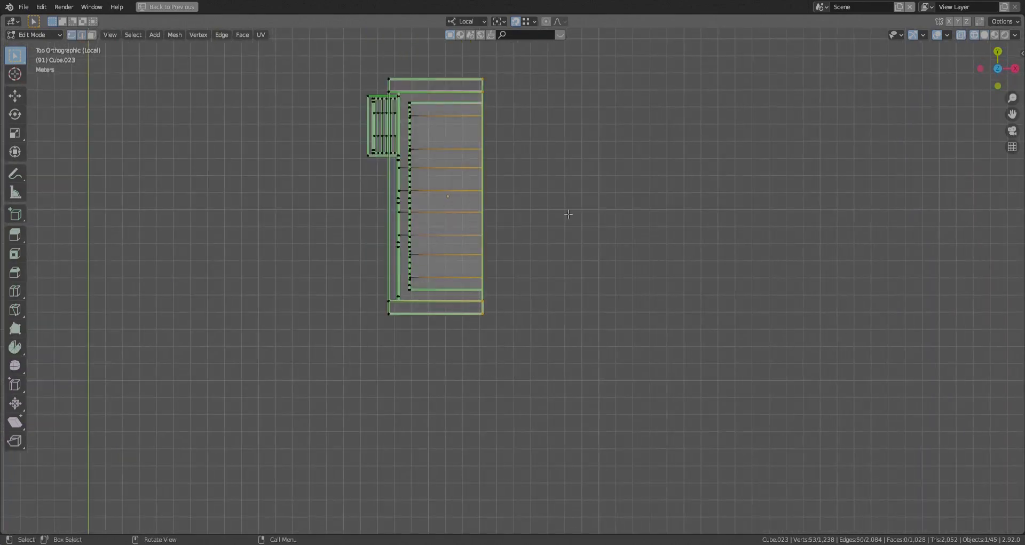
key(Return)
key(shift+s)
click(562, 271)
key(Tab)
middle_drag(562, 271, 436, 187)
key(shift+z)
key(Tab)
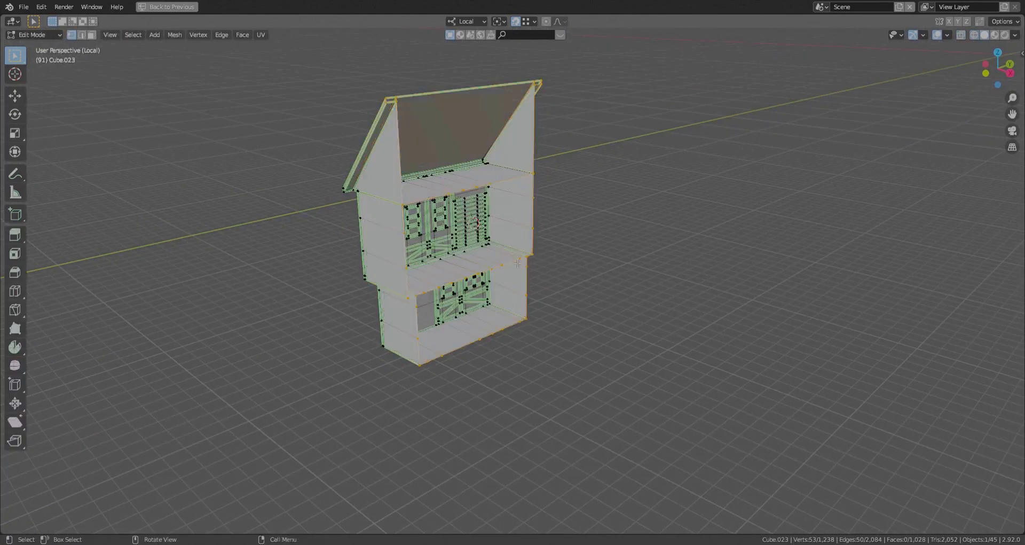
- Add a Mirror modifier on the X axis to the house and set its origin to the 3D cursor
click(167, 6)
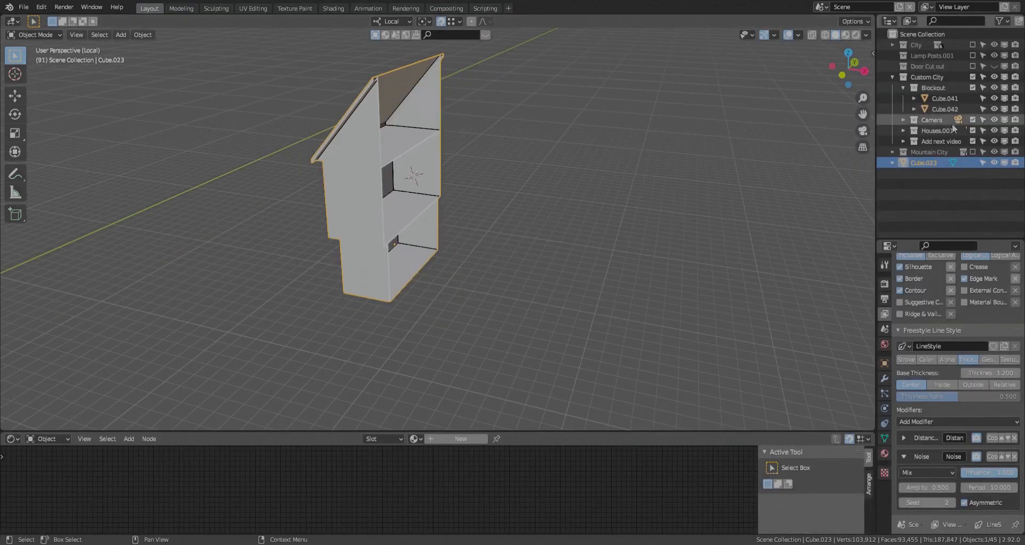
click(885, 379)
click(941, 263)
click(817, 387)
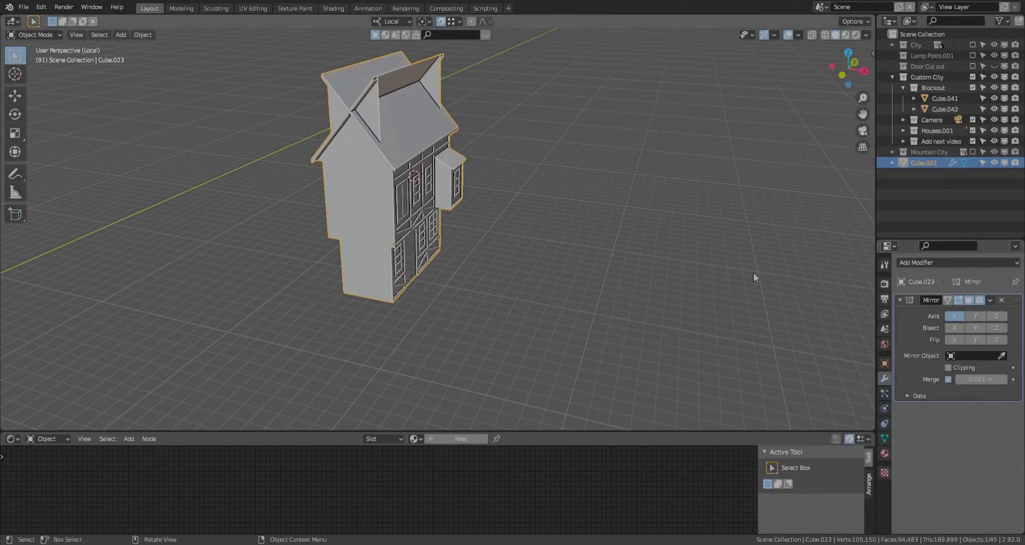
click(138, 37)
mouse_move(162, 60)
click(289, 80)
- Inspect the mirrored house from the facade, from below and from the gable end
click(256, 213)
middle_drag(256, 214, 176, 162)
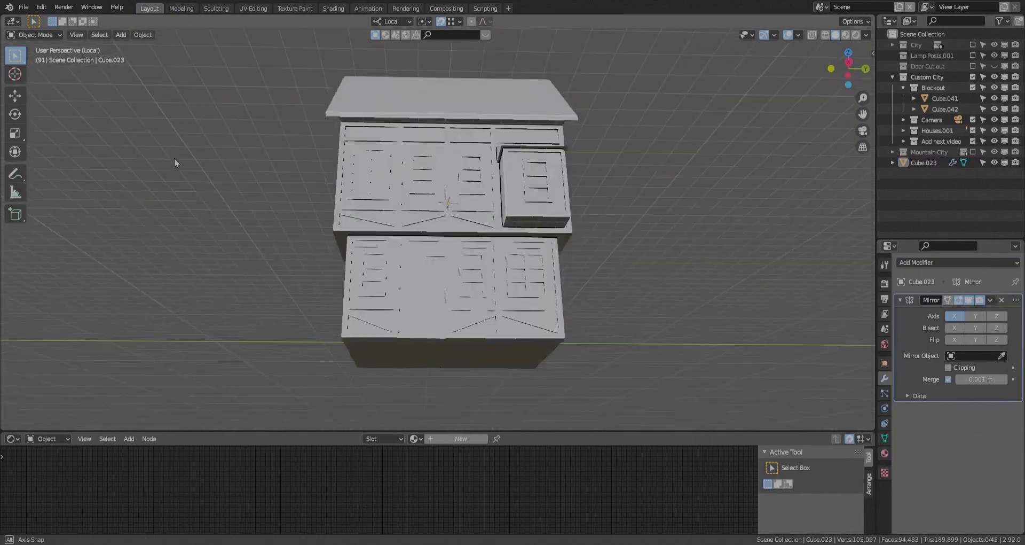
click(438, 213)
middle_drag(705, 291, 741, 318)
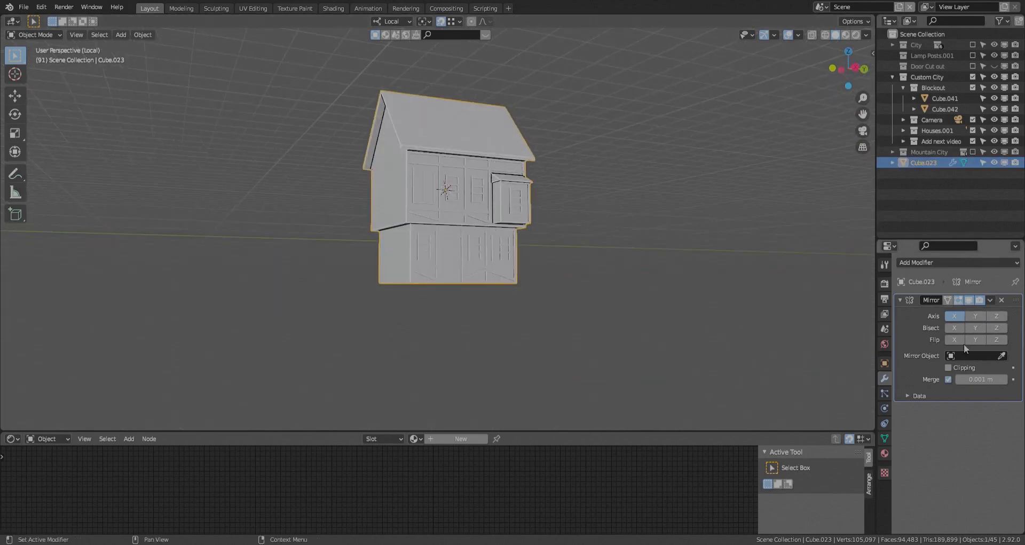
click(979, 341)
middle_drag(515, 185, 406, 187)
click(556, 232)
click(517, 160)
- Duplicate the ground-floor corner post onto the corner of the gable-end wall
key(Tab)
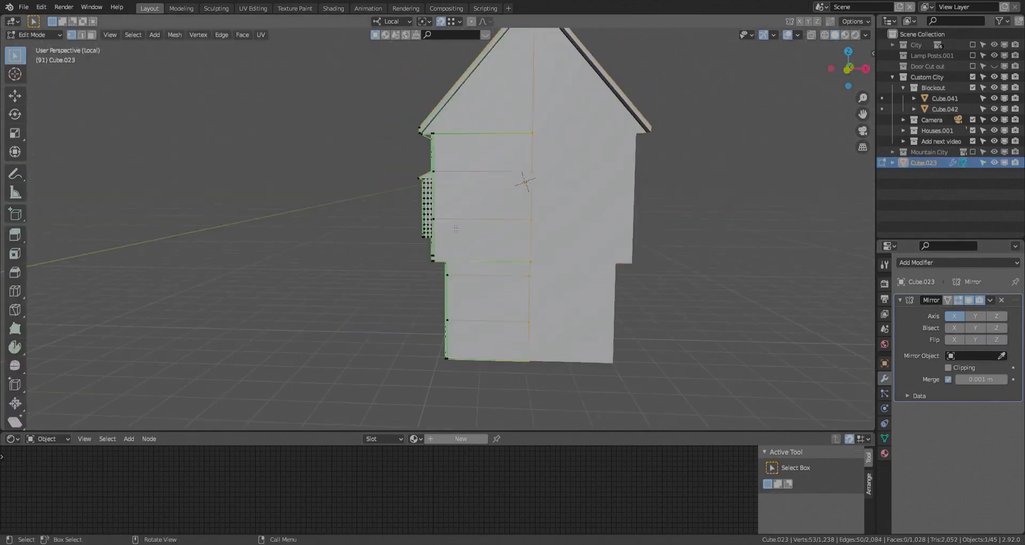
middle_drag(513, 230, 582, 245)
key(l)
middle_drag(592, 328, 565, 424)
key(shift+d)
key(Return)
key(g)
click(641, 374)
- Add two more copies of the post across the ground-floor gable wall, spaced about 1.8 m and 1.36 m along local X
key(g)
key(x)
click(651, 36)
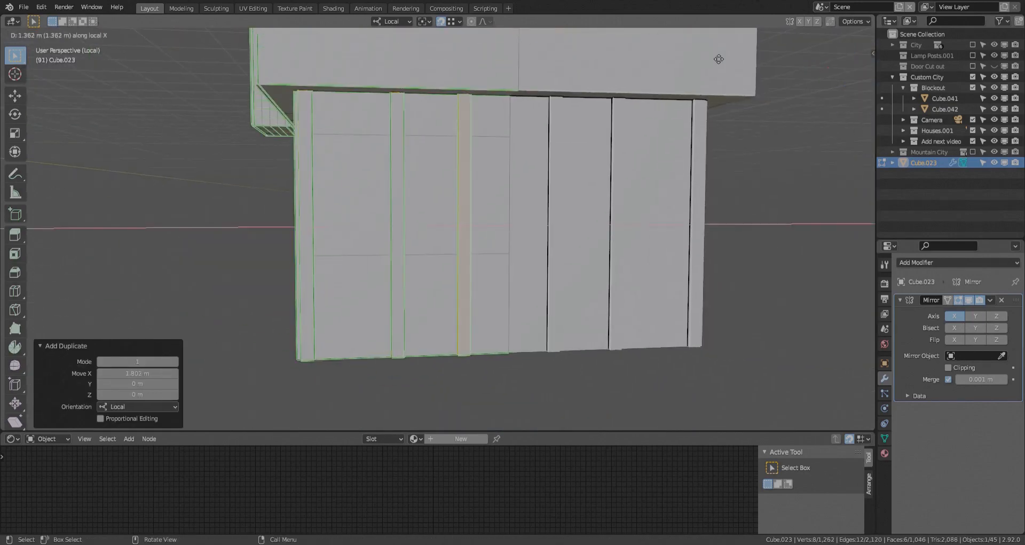
click(719, 58)
mouse_move(710, 85)
middle_down()
mouse_move(748, 54)
mouse_move(708, 80)
middle_up()
- Shift the middle gable post about -0.18 m along local X and fine-tune its spacing between the neighbouring posts
click(399, 267)
key(l)
key(g)
key(x)
click(430, 365)
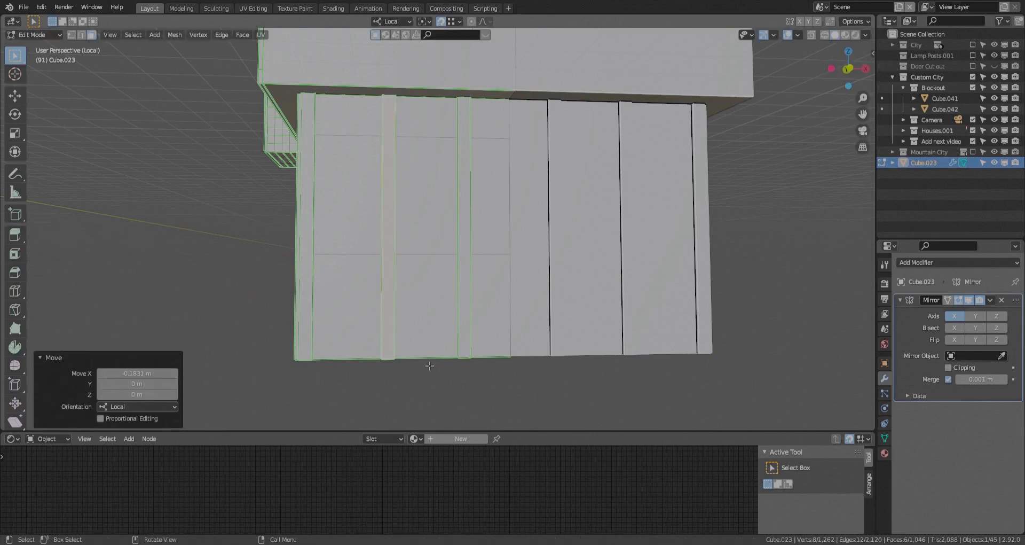
key(g)
key(x)
click(426, 366)
middle_drag(426, 366, 478, 364)
- Duplicate the facade's bottom rail, rotate it 90° about local Z and place it between the gable's corner and middle posts
click(397, 333)
key(l)
key(shift+d)
text(rz90)
key(Return)
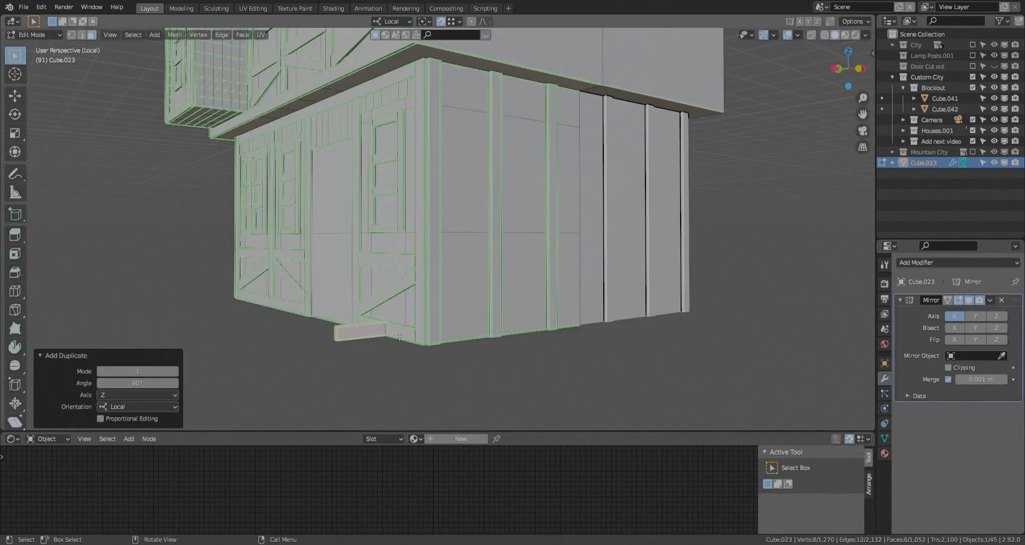
middle_drag(399, 336, 411, 380)
- Duplicate the gable's bottom rail along local X into the second bay
key(l)
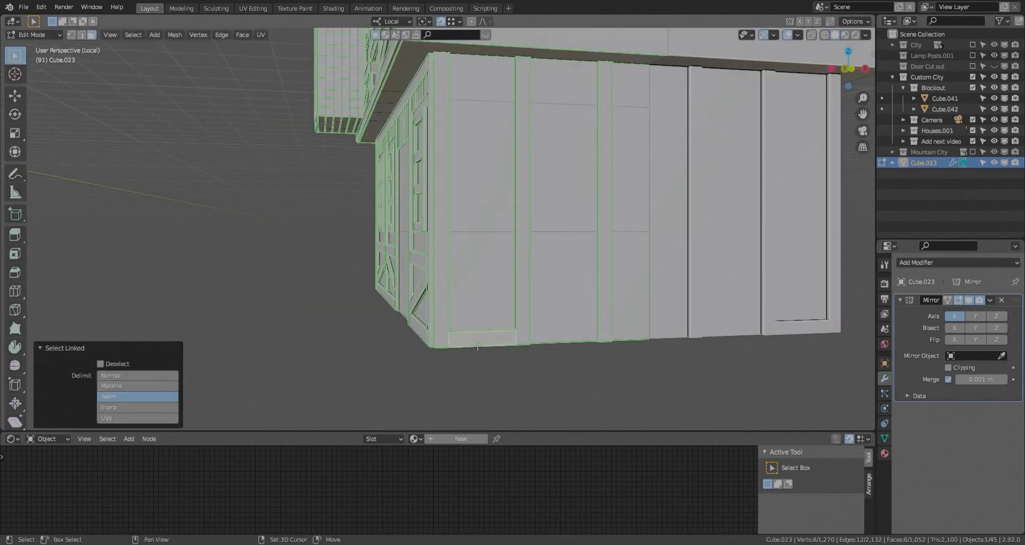
key(shift+d)
key(alt+z)
- Duplicate the rail into the third bay and move its end face about -0.54 m along local X to the mirror centre
key(alt+z)
key(x)
click(578, 377)
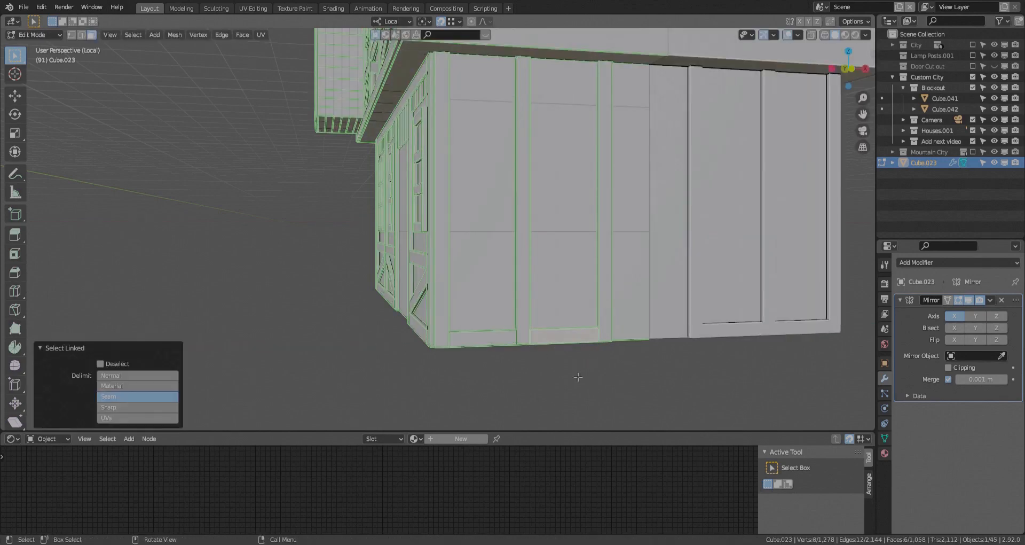
key(shift+d)
key(alt+z)
drag(689, 317, 660, 348)
key(alt+z)
key(g)
key(x)
click(650, 345)
middle_drag(640, 350, 539, 368)
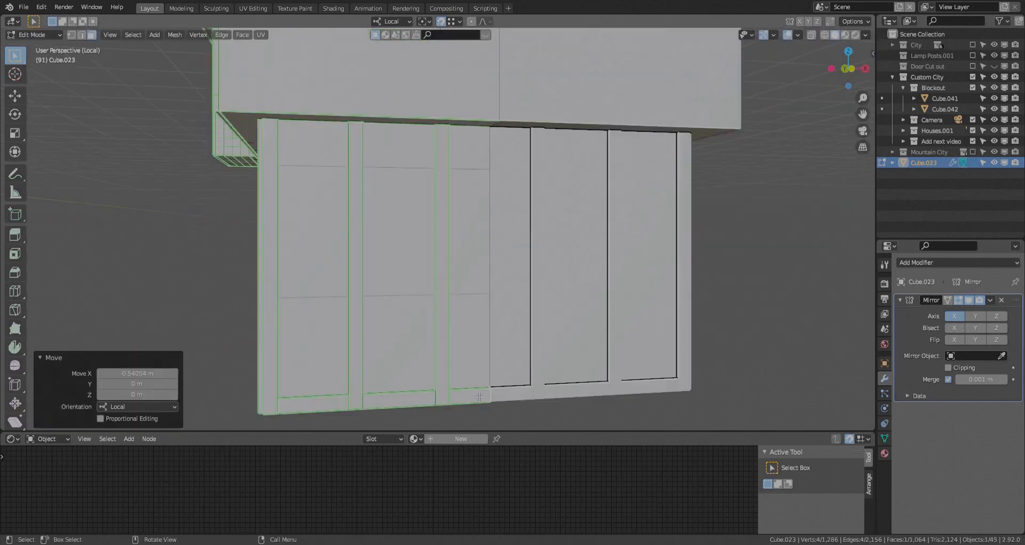
- Duplicate the three bottom rails up local Z to the wall top, about 0.84 m below that, and once more lower down
key(l)
key(l)
key(l)
scroll(358, 377, down, 2)
key(shift+d)
key(z)
click(354, 194)
middle_drag(427, 333, 457, 347)
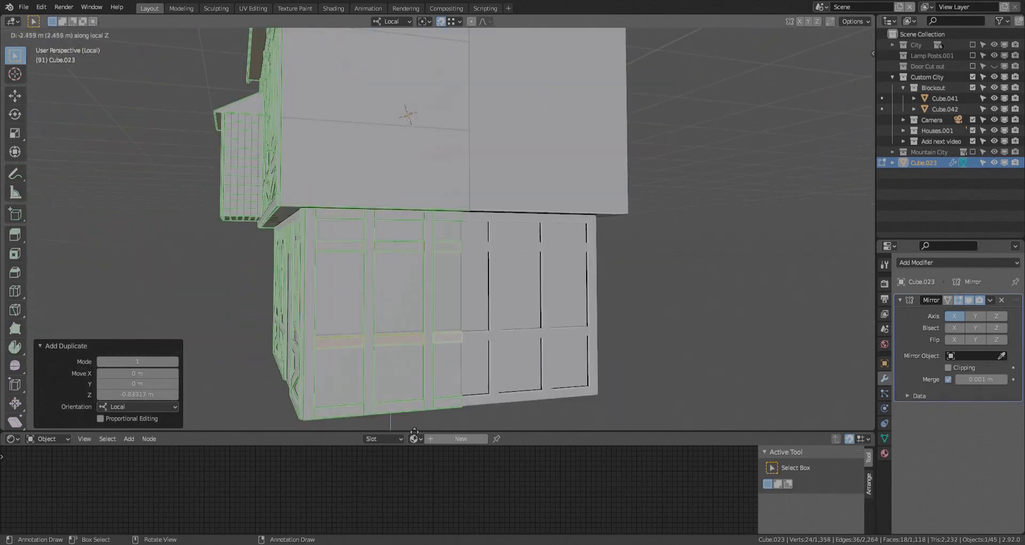
- Place the duplicated lower row of rails along local Z near the bottom of the ground-floor gable wall
middle_drag(488, 276, 558, 274)
scroll(534, 275, down, 2)
click(374, 275)
- Duplicate the gable's top rail and align the copy at the corner of the upper storey's lower edge
scroll(422, 272, up, 2)
middle_drag(460, 269, 404, 232)
scroll(440, 246, up, 1)
key(ctrl+l)
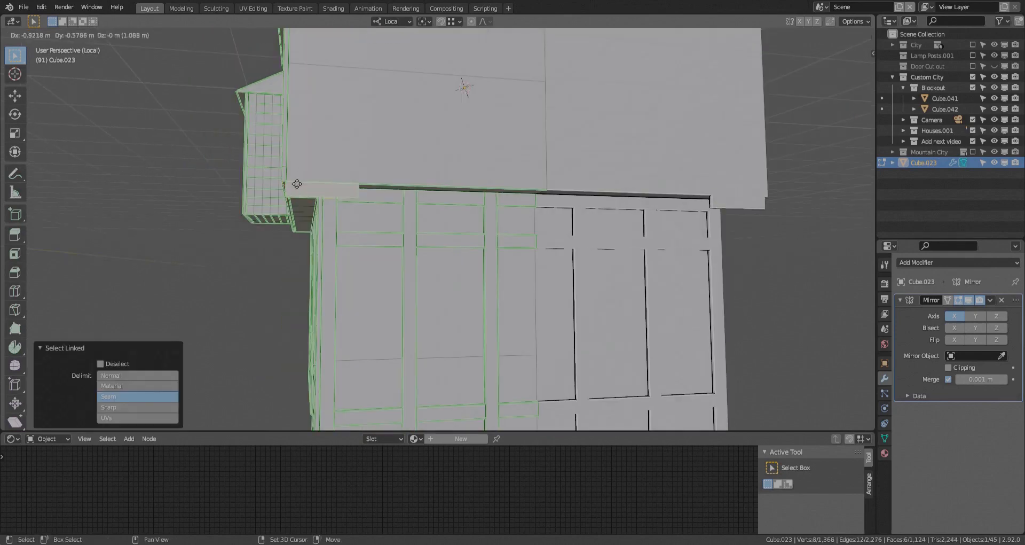
click(297, 184)
key(g)
key(z)
click(342, 160)
key(shift+z)
click(355, 173)
key(shift+z)
middle_drag(368, 179, 483, 307)
- Extend the new beam's end face along local X to the mirror centre
key(shift+Tab)
key(g)
key(x)
click(423, 174)
- Duplicate the beam up local Z to the top of the upper gable wall and move it about 0.11 m along local Y
key(l)
scroll(483, 307, down, 1)
key(shift+d)
key(z)
click(396, 154)
scroll(397, 154, up, 3)
middle_drag(396, 153, 492, 176)
key(g)
key(y)
click(477, 92)
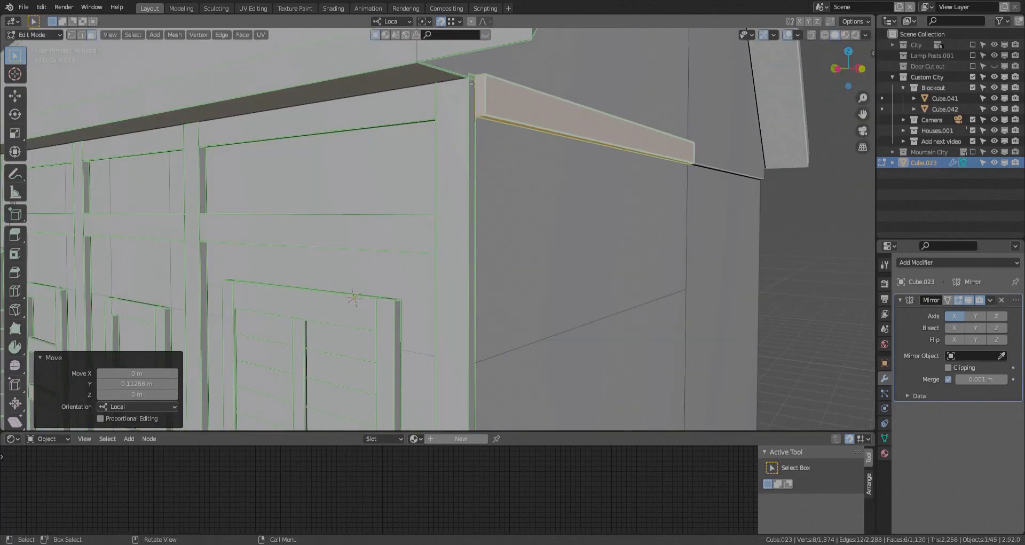
- Move the beam at the upper storey's lower edge about -0.21 m along local Y
scroll(421, 65, down, 4)
middle_drag(421, 96, 451, 125)
click(455, 204)
key(l)
key(g)
key(y)
click(468, 198)
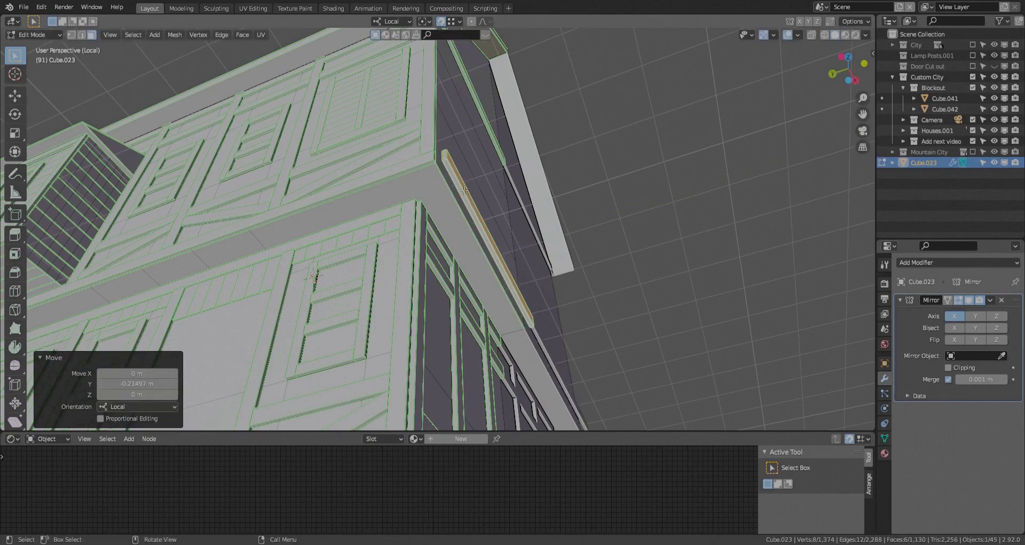
- Duplicate a ground-floor gable post up local Z and position it on the upper storey's wall
scroll(470, 206, down, 4)
middle_drag(470, 208, 391, 272)
click(477, 341)
key(ctrl+l)
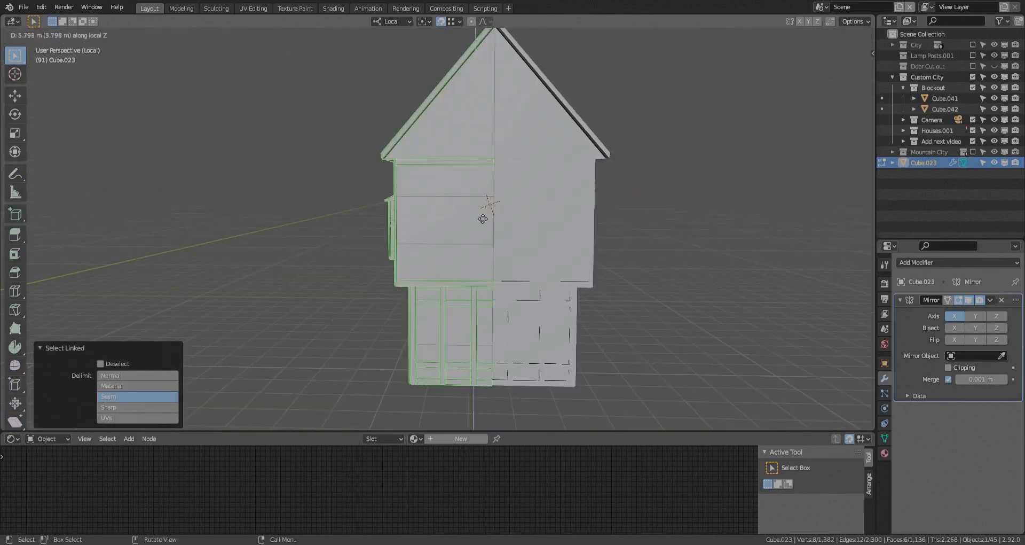
key(y)
click(483, 219)
scroll(482, 218, up, 2)
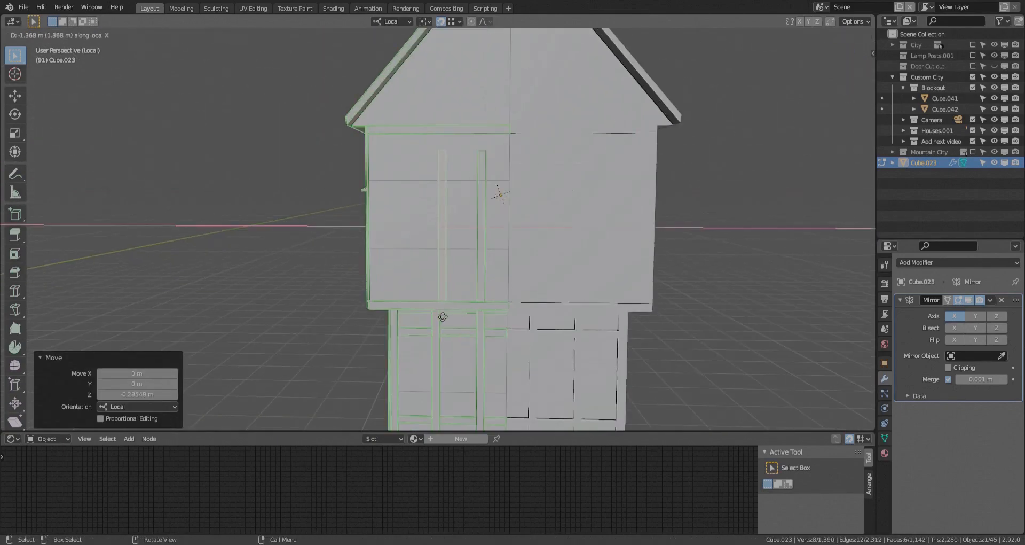
- Try duplicating the upper post along local X across the gable wall and adjusting a post face along local Y
click(435, 297)
key(shift+d)
key(x)
middle_drag(380, 309, 403, 305)
click(434, 270)
scroll(435, 267, up, 4)
middle_drag(427, 272, 483, 262)
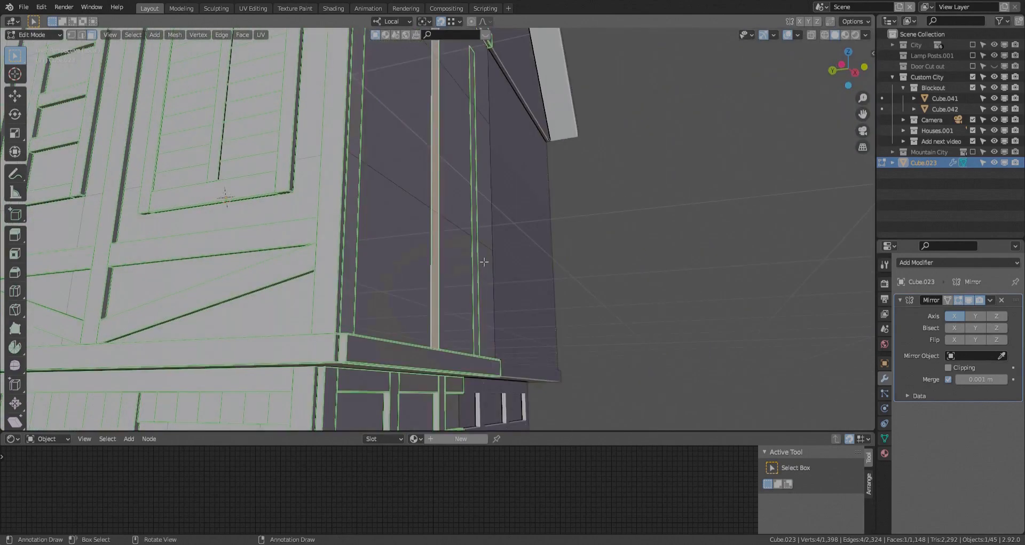
key(g)
key(y)
click(503, 363)
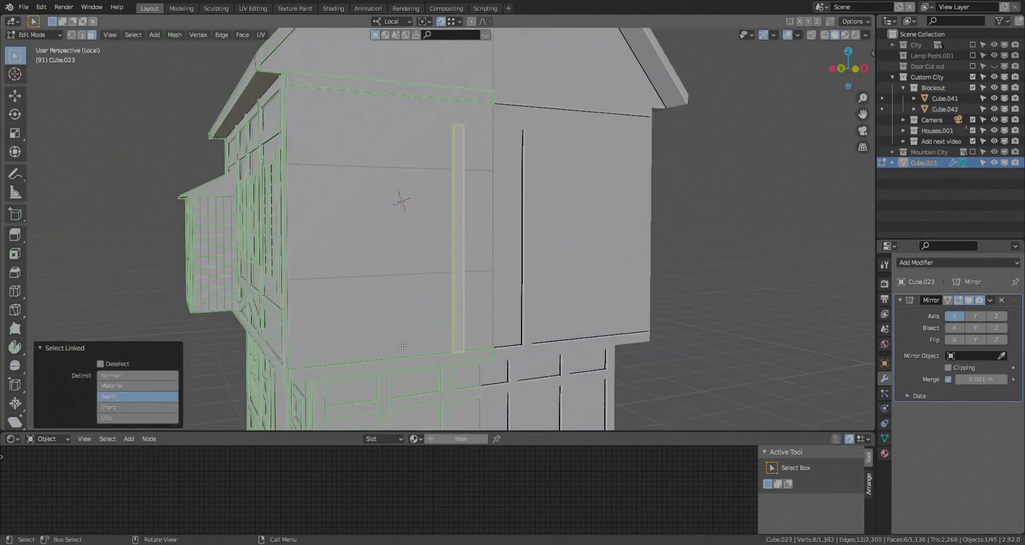
- Duplicate the upper post at the gable corner and raise both posts' top faces about 0.58 m along local Z to the top beam
click(292, 381)
middle_drag(695, 358, 659, 360)
scroll(660, 360, down, 3)
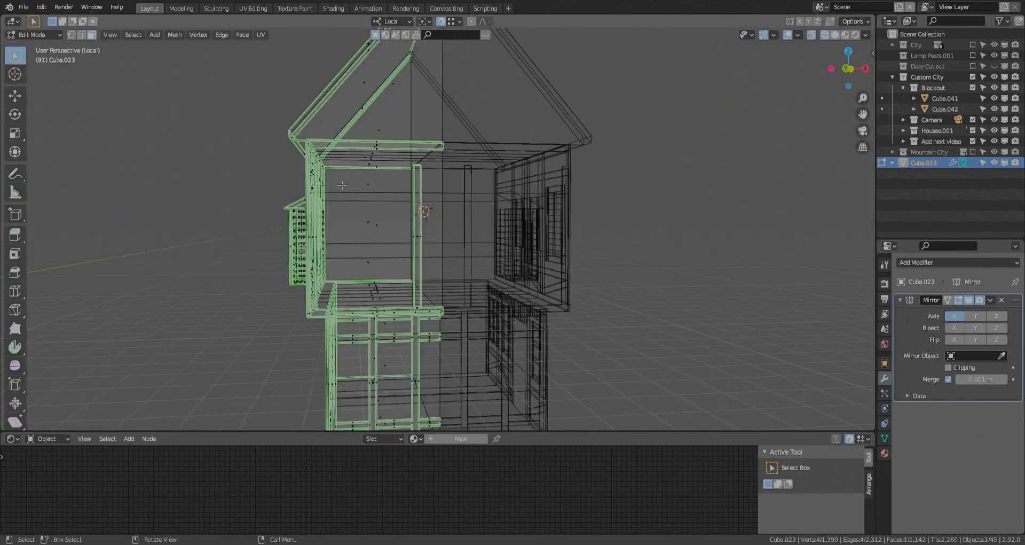
key(g)
key(z)
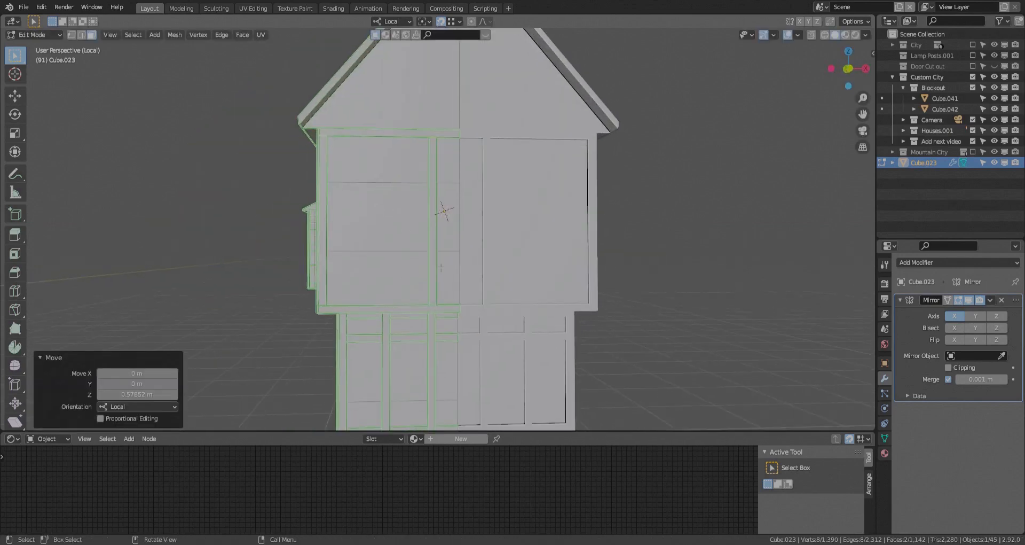
- Shift the middle post about 0.24 m along local X and place a duplicate of it beside the corner post
key(l)
click(696, 355)
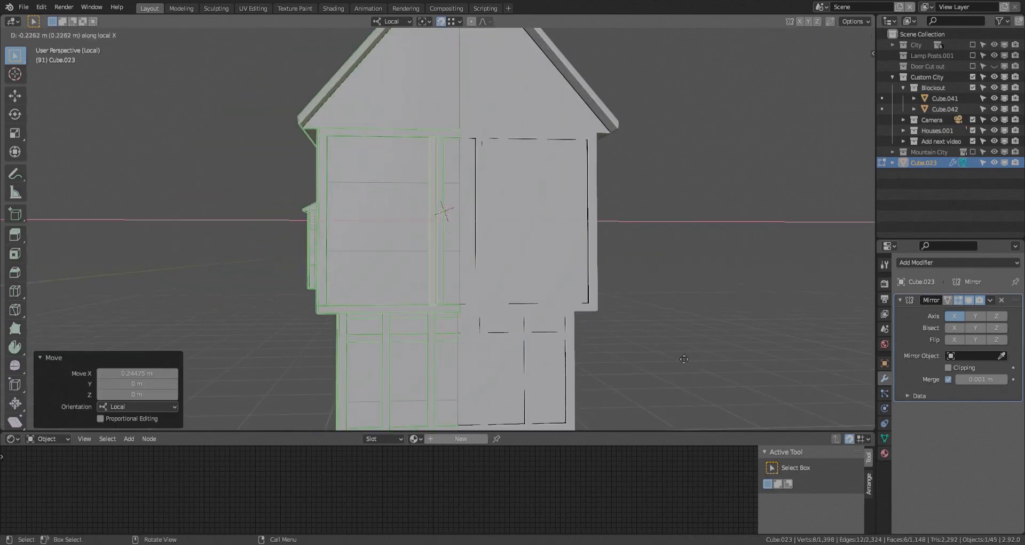
click(609, 360)
scroll(609, 360, down, 2)
middle_drag(608, 360, 705, 334)
click(641, 355)
- Duplicate the facade's shuttered window, rotate the copy 90° about local Z and move it to the upper gable wall
scroll(635, 352, up, 3)
key(l)
key(l)
scroll(534, 291, down, 3)
middle_drag(534, 291, 469, 299)
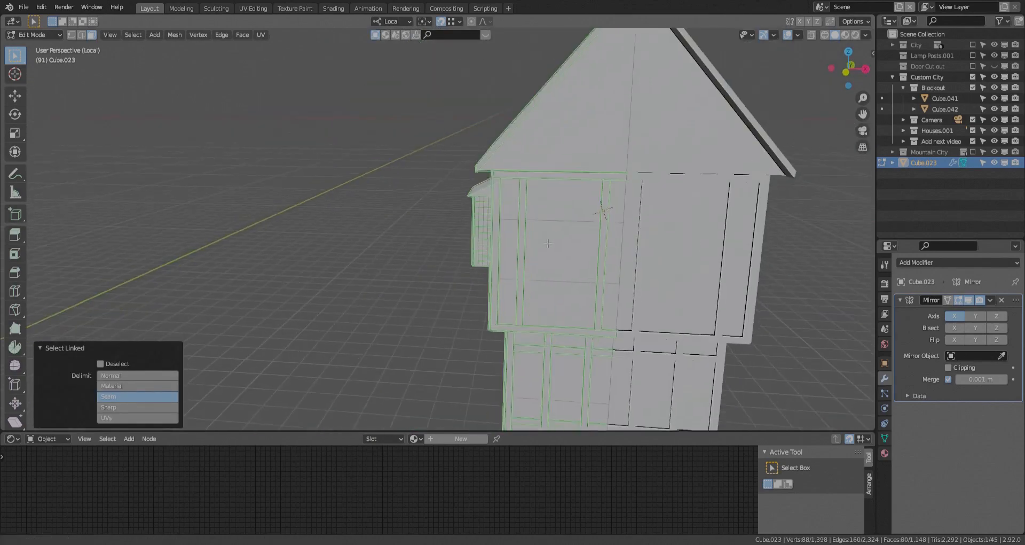
key(shift+d)
key(r)
key(z)
key(9)
key(0)
key(Return)
key(g)
click(565, 264)
middle_drag(566, 264, 648, 339)
- Position the shuttered window along local X and Z between the two upper gable posts
key(g)
key(x)
click(836, 350)
key(g)
key(z)
click(836, 379)
scroll(566, 249, up, 3)
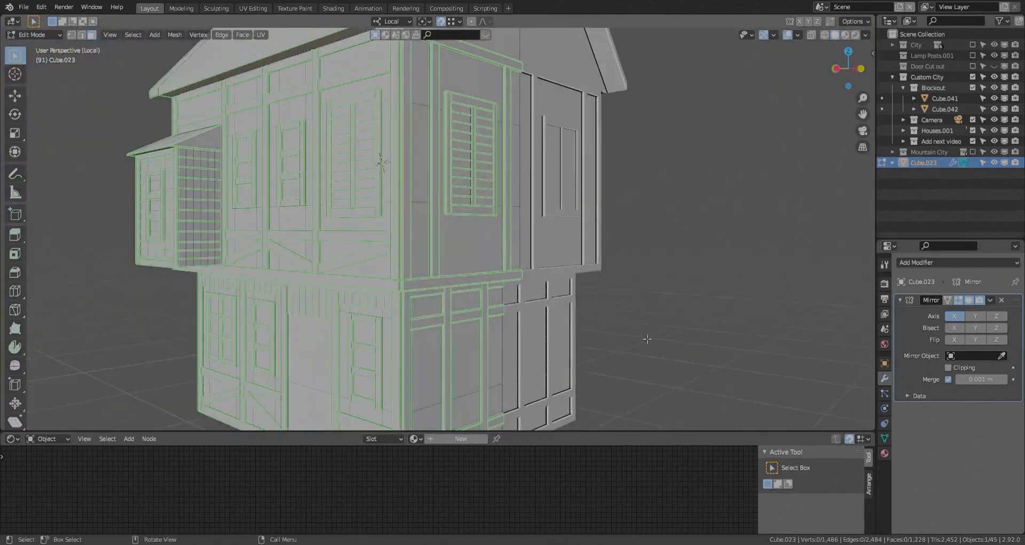
- Add loop cuts to the ground-floor wall to outline the doorway in the facade
scroll(648, 339, down, 4)
middle_drag(476, 344, 543, 332)
scroll(464, 326, up, 5)
click(391, 262)
key(ctrl+r)
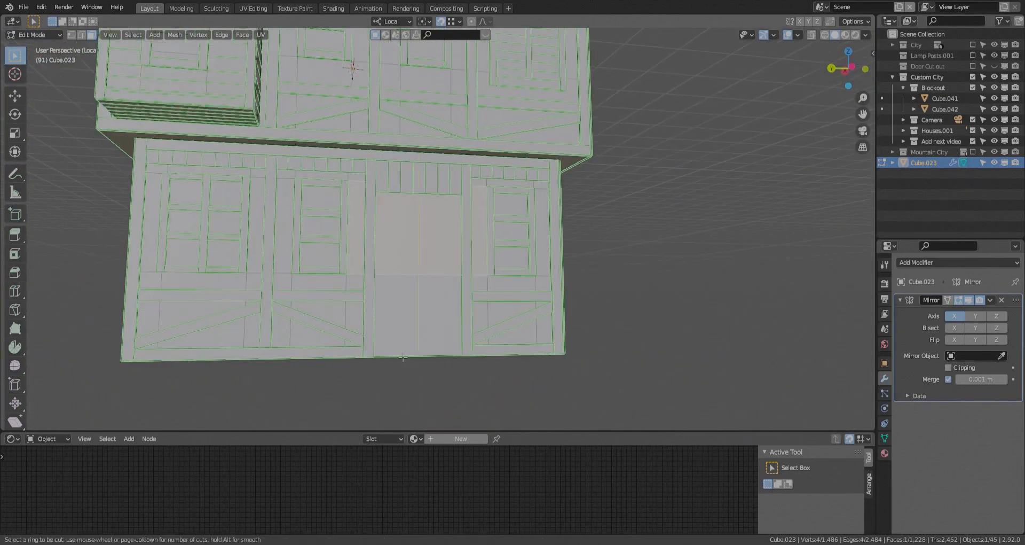
click(400, 252)
click(444, 252)
key(ctrl+r)
click(427, 252)
click(392, 252)
- Add a further loop cut around the doorway and dissolve the surplus edges in the door area
middle_drag(393, 252, 342, 247)
key(ctrl+r)
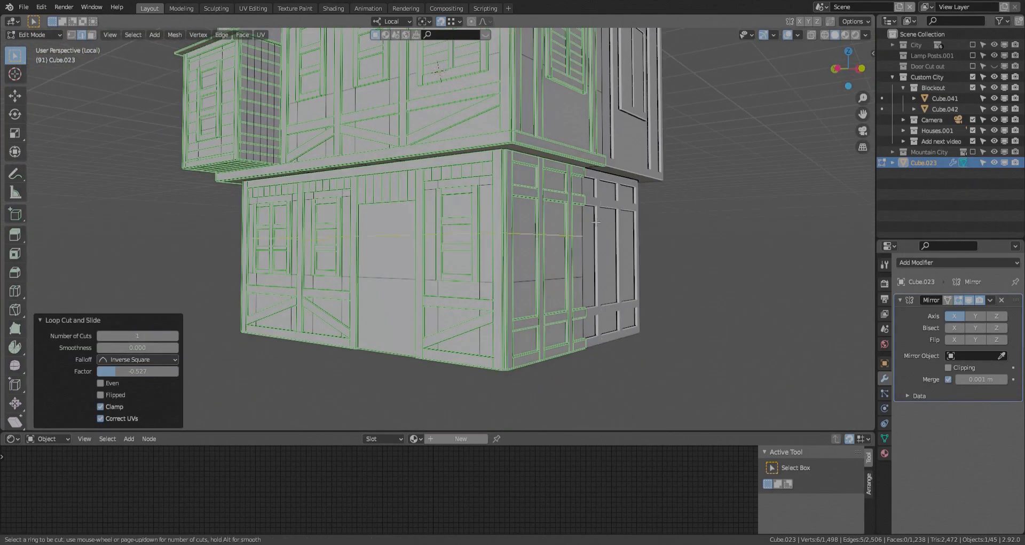
click(414, 200)
middle_drag(414, 200, 457, 210)
key(3)
click(419, 243)
shift+click(422, 290)
scroll(422, 289, up, 2)
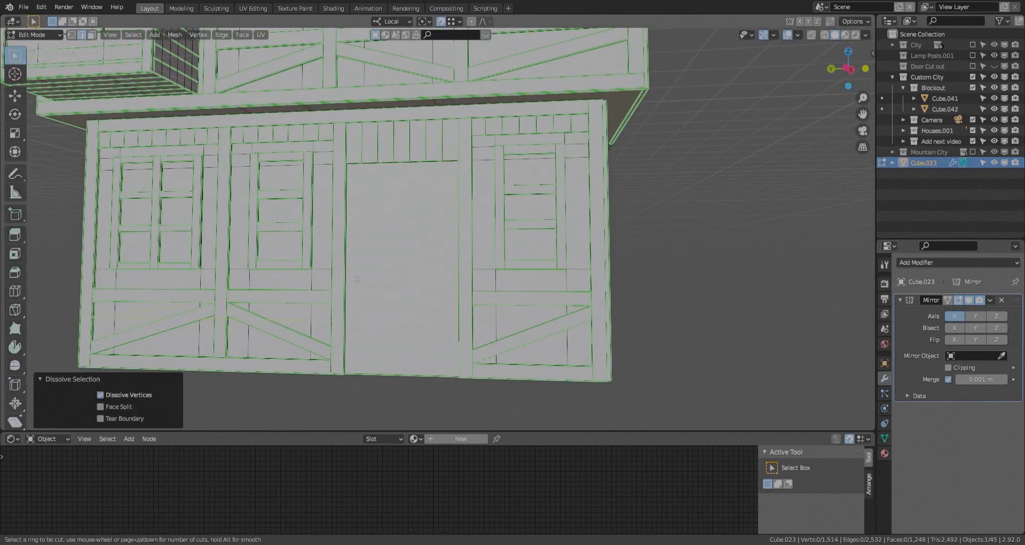
key(Escape)
- Select the door face and move it outward along local X in front of the facade
click(393, 322)
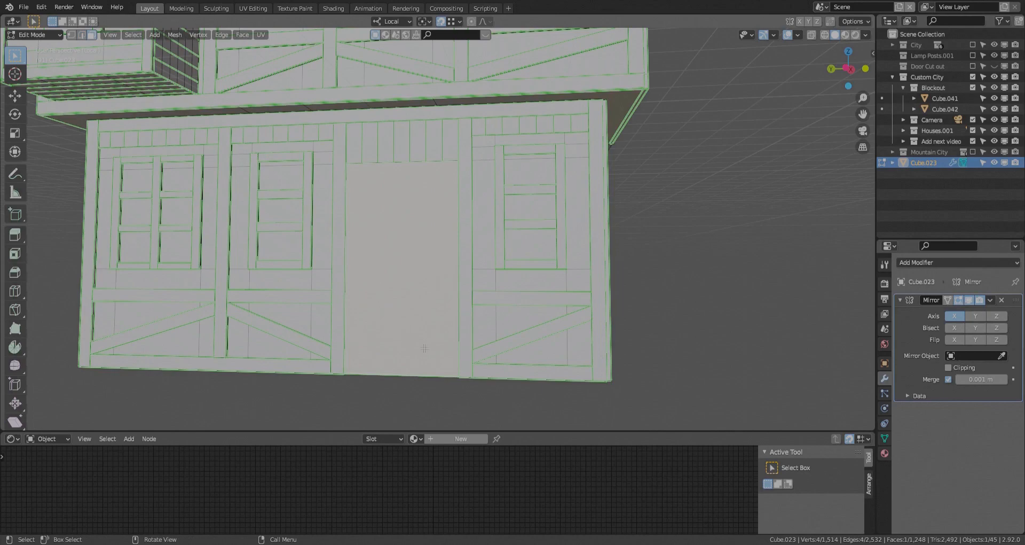
key(g)
key(x)
middle_drag(424, 348, 362, 329)
click(293, 368)
- Divide the door panel into eight vertical planks with seven loop cuts
click(326, 359)
right_click(326, 359)
key(l)
key(ctrl+e)
click(362, 329)
- Add two horizontal loop cuts across the door, move them about 0.15 m along local Z and bevel them into bands
key(ctrl+r)
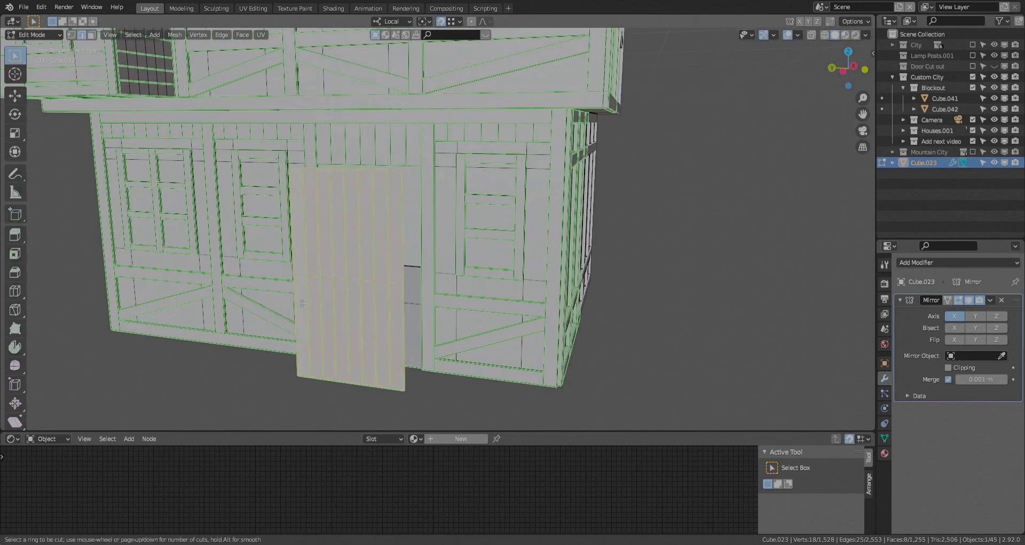
scroll(302, 304, up, 1)
click(302, 304)
right_click(302, 303)
middle_drag(540, 385, 583, 377)
key(g)
key(z)
click(599, 369)
key(ctrl+b)
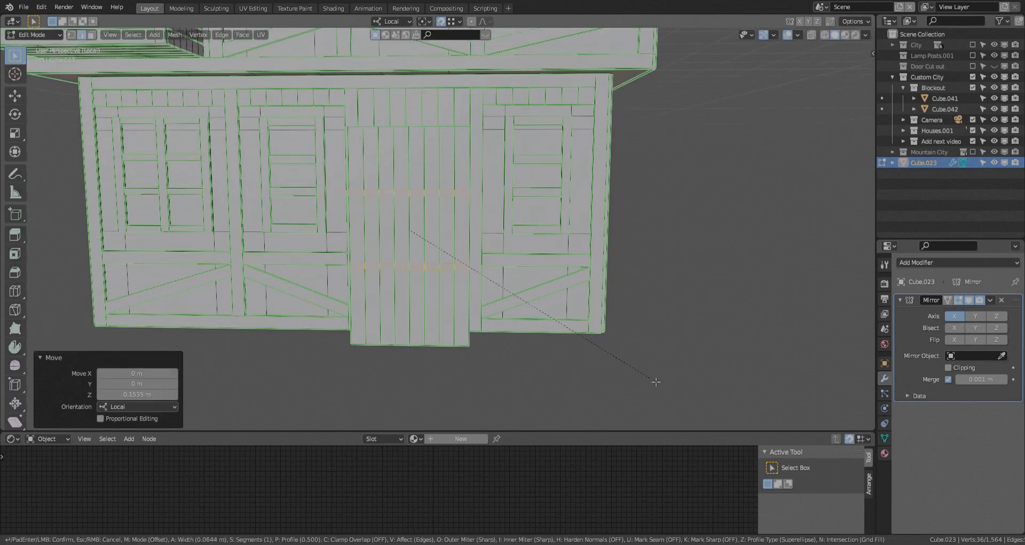
click(656, 381)
- Select the door's two horizontal bands and apply edge operations to their edges
key(ctrl+e)
click(652, 380)
scroll(369, 205, up, 1)
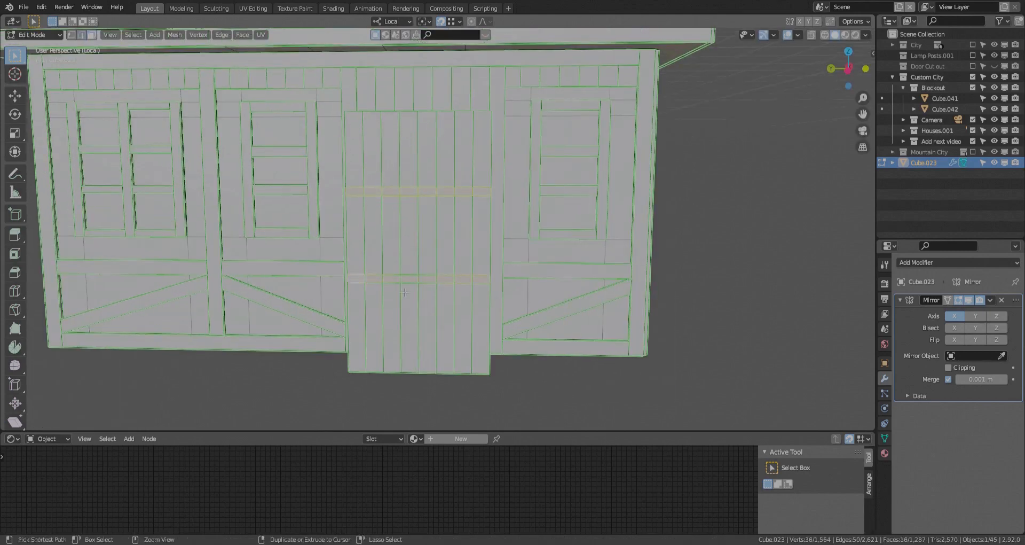
key(ctrl+e)
click(396, 298)
scroll(341, 197, up, 2)
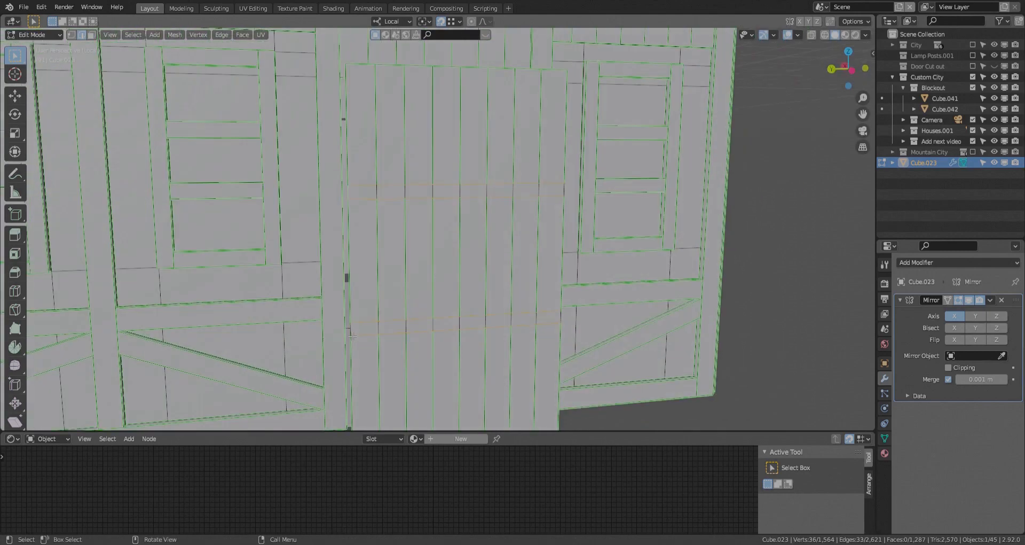
key(ctrl+e)
click(567, 273)
- Move the whole planked door panel along local X to set its depth in the doorway, and save the file
scroll(563, 272, down, 2)
middle_drag(560, 275, 315, 289)
key(l)
key(g)
key(x)
click(490, 326)
scroll(490, 326, down, 6)
key(Tab)
scroll(513, 254, up, 5)
key(Tab)
click(504, 296)
middle_drag(503, 296, 474, 344)
key(ctrl+s)
- Duplicate the upper storey's central post about 6.8 m up local Z into the gable triangle and lower its top beneath the roof slope
key(l)
scroll(474, 260, down, 1)
key(shift+d)
key(z)
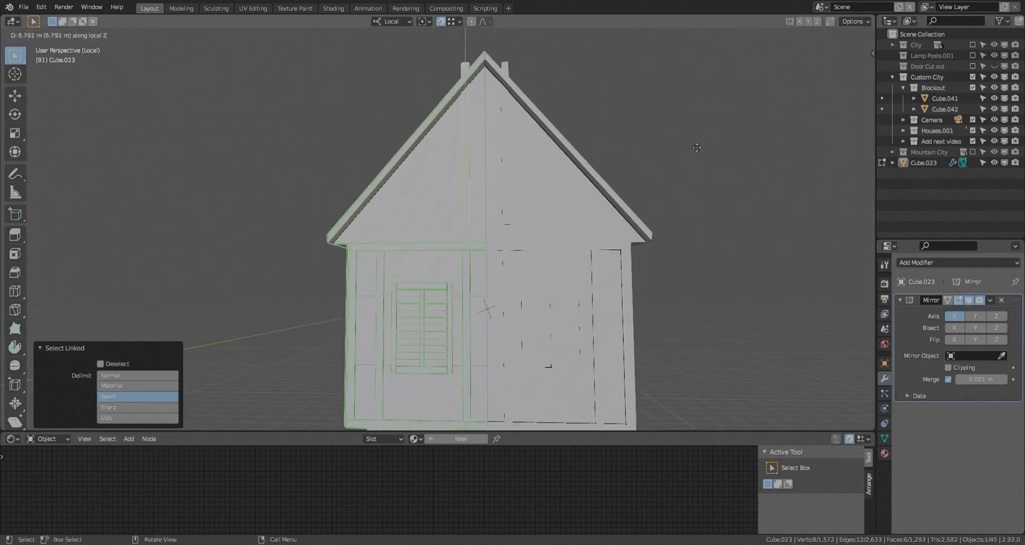
click(459, 160)
key(g)
key(z)
click(378, 278)
- Duplicate the outer upper-storey post about 6.57 m up local Z into the gable triangle
click(378, 278)
key(l)
key(shift+d)
key(z)
click(396, 99)
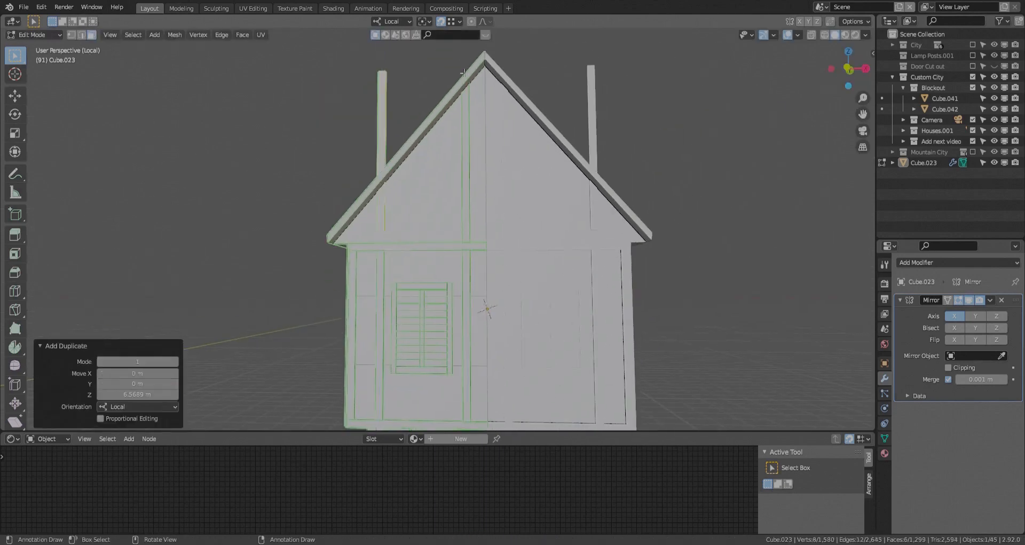
- Adjust the duplicated outer post along local Z so it stands above the upper-storey beam, and deselect everything
key(g)
key(z)
click(476, 240)
scroll(433, 203, down, 4)
scroll(415, 154, up, 4)
key(alt+a)
- Change the snapping option and lower the outer gable post's top face along local Z to the roof slope
key(shift+z)
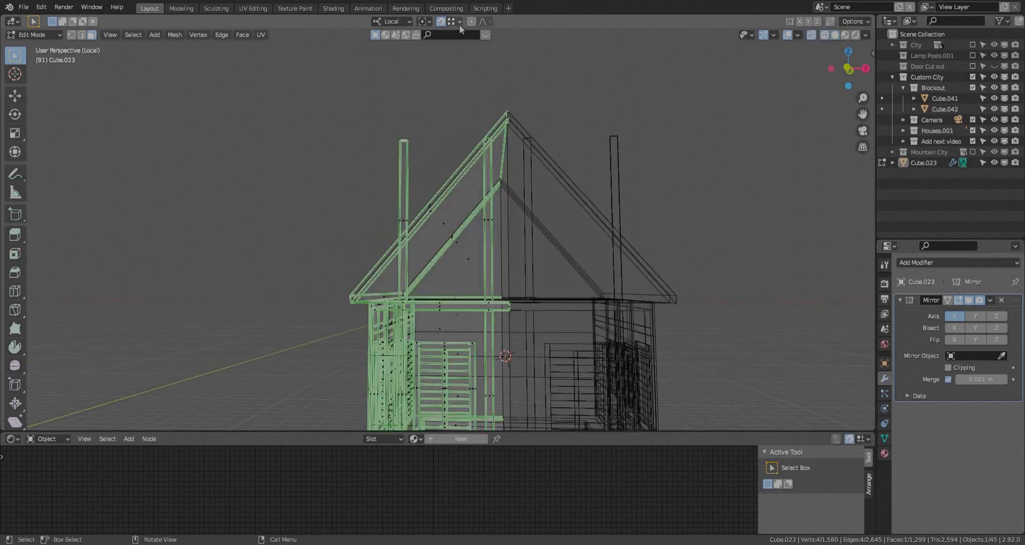
click(459, 23)
click(433, 75)
middle_drag(425, 167, 381, 161)
scroll(418, 238, up, 5)
key(shift+z)
key(g)
key(z)
click(404, 256)
- Try to move the outer gable post's two top edges separately along local Z to match the roof slope
key(2)
key(shift+z)
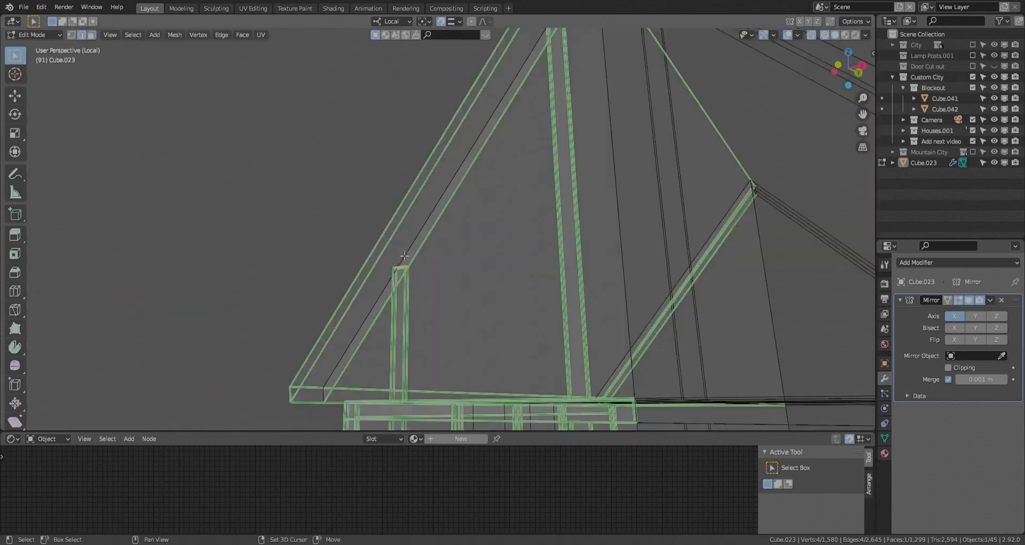
scroll(406, 262, up, 2)
click(408, 267)
scroll(408, 266, up, 2)
click(408, 265)
key(g)
key(z)
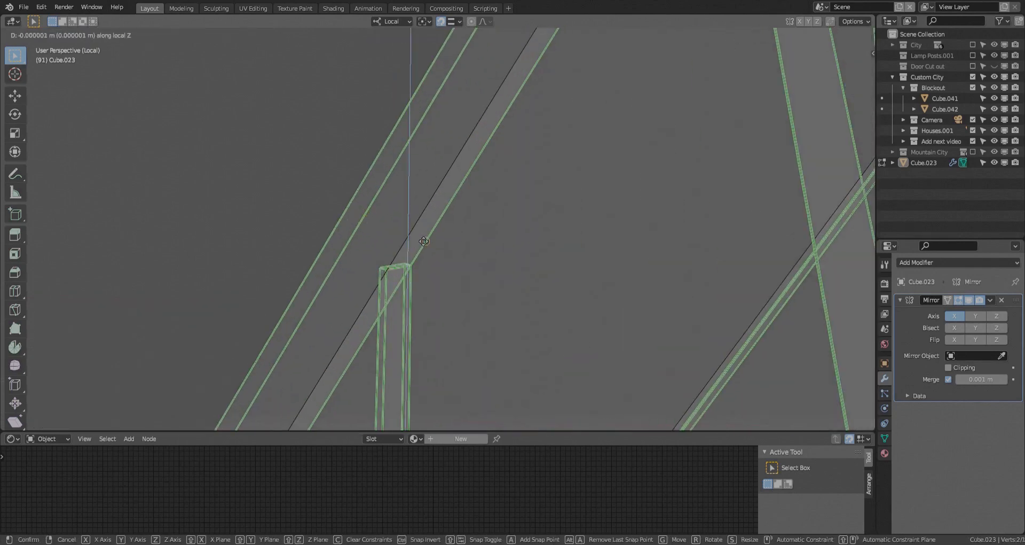
click(415, 236)
click(383, 270)
key(g)
key(z)
middle_drag(415, 238, 483, 187)
click(389, 299)
click(411, 278)
key(ctrl+z)
key(ctrl+z)
key(ctrl+z)
key(ctrl+z)
- Lower the outer top edge of the short gable post about 0.13 m along local Z to follow the roof slope
scroll(433, 256, down, 3)
scroll(483, 166, up, 3)
click(475, 161)
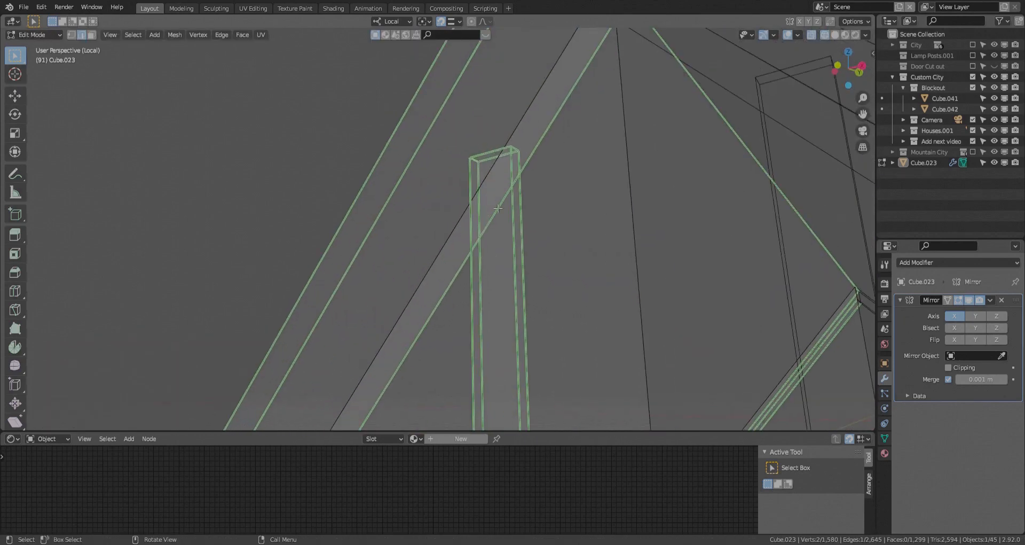
key(g)
key(z)
click(498, 211)
scroll(406, 120, down, 8)
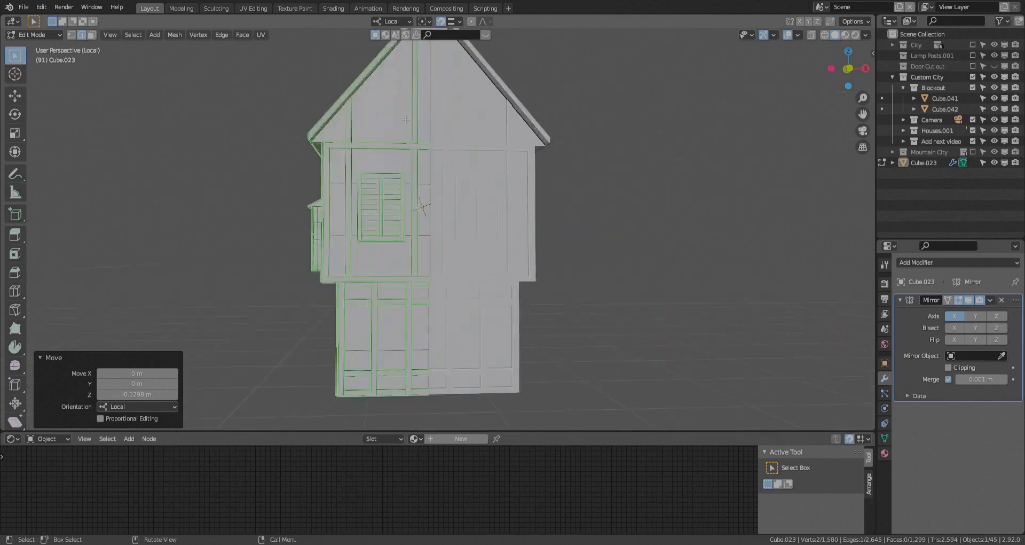
middle_drag(405, 119, 425, 219)
scroll(425, 219, up, 5)
key(shift+a)
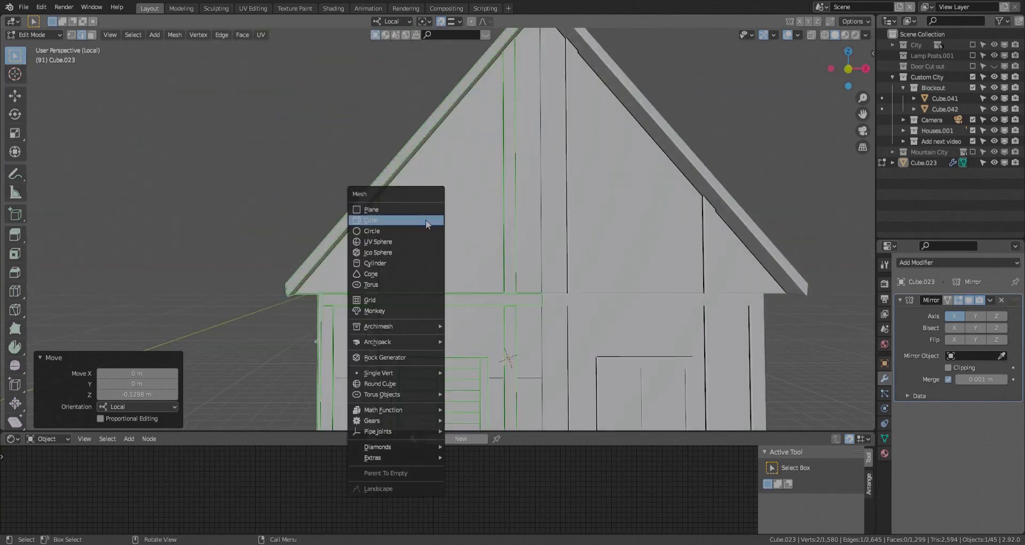
click(401, 231)
click(399, 295)
middle_drag(399, 295, 434, 302)
key(r)
right_click(447, 325)
key(x)
key(Escape)
key(x)
click(411, 284)
middle_drag(438, 246, 439, 252)
key(shift+a)
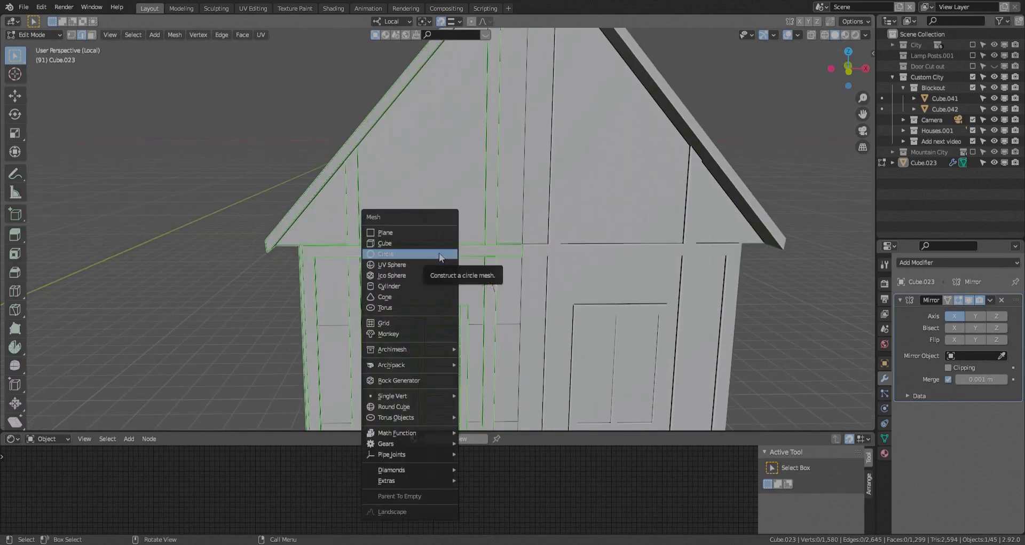
click(439, 252)
key(ctrl+z)
- Add a 2 m cube and move it along local Y out in front of the gable wall
key(shift+a)
click(322, 252)
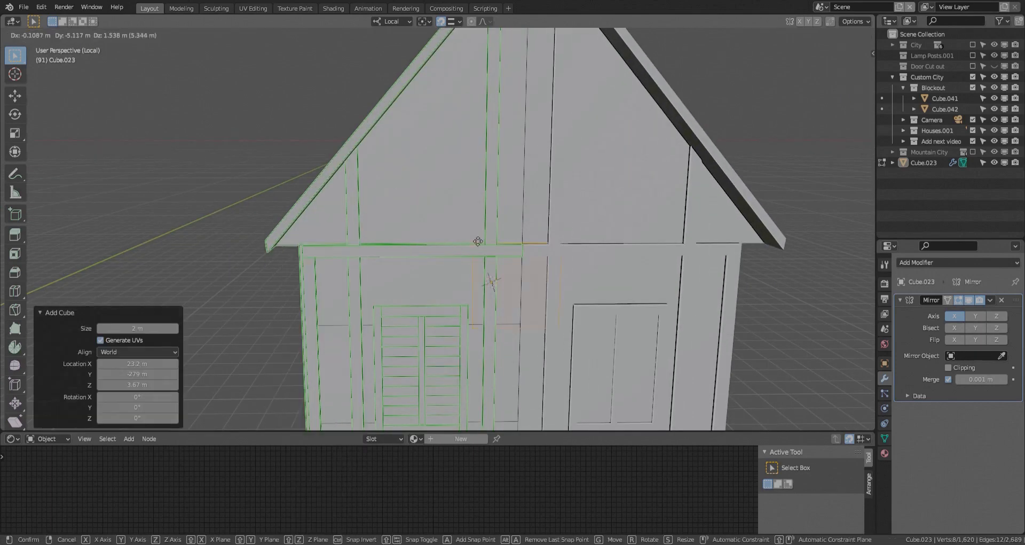
click(365, 249)
middle_drag(366, 249, 427, 263)
key(g)
key(y)
click(531, 314)
middle_drag(531, 314, 538, 326)
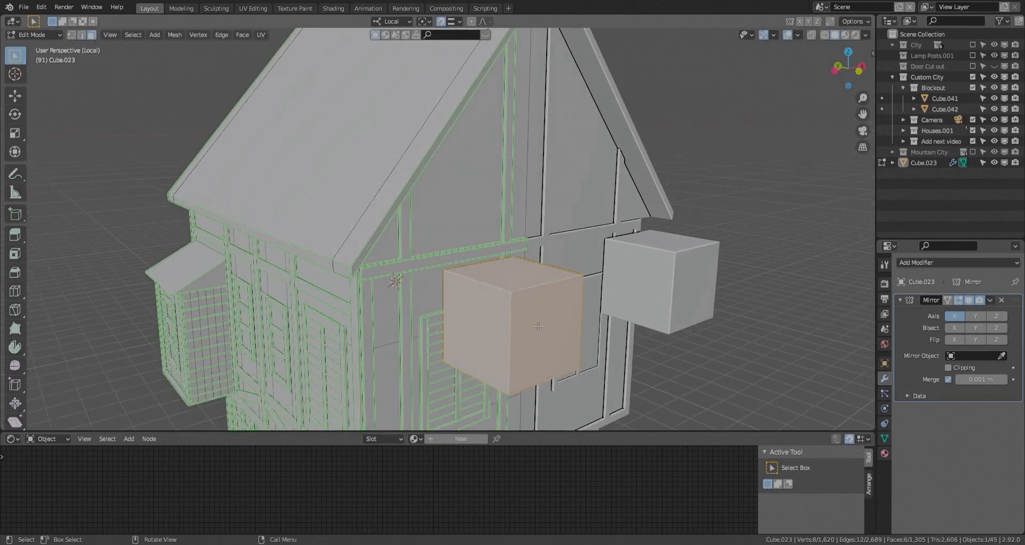
- Delete all faces of the cube except the front one
key(x)
click(498, 312)
click(411, 297)
key(ctrl+e)
middle_drag(481, 307, 434, 276)
click(411, 296)
- Rotate the remaining square face 45° about local Y into a diamond
key(r)
key(x)
key(4)
key(5)
key(y)
click(453, 284)
- Try to shape the diamond into a star with loop cuts, scaling the side midpoints to about 0.59 and bevelling vertices
scroll(453, 284, up, 2)
key(ctrl+r)
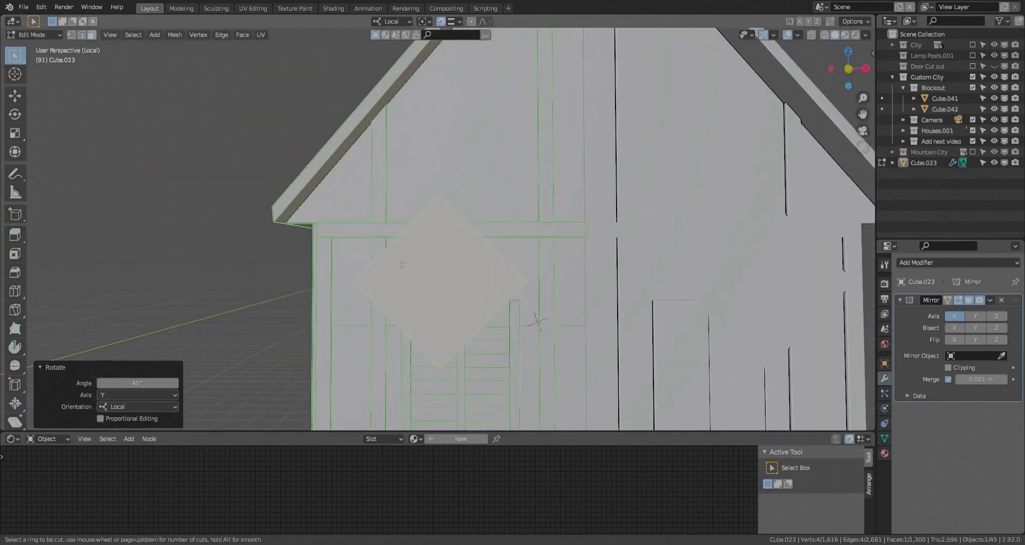
click(431, 274)
right_click(430, 274)
key(1)
click(398, 239)
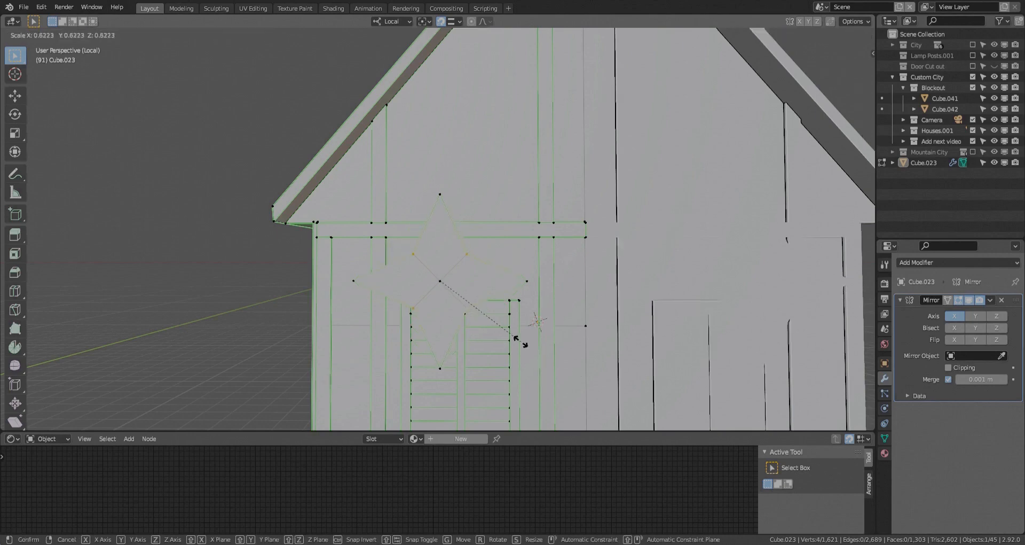
click(513, 336)
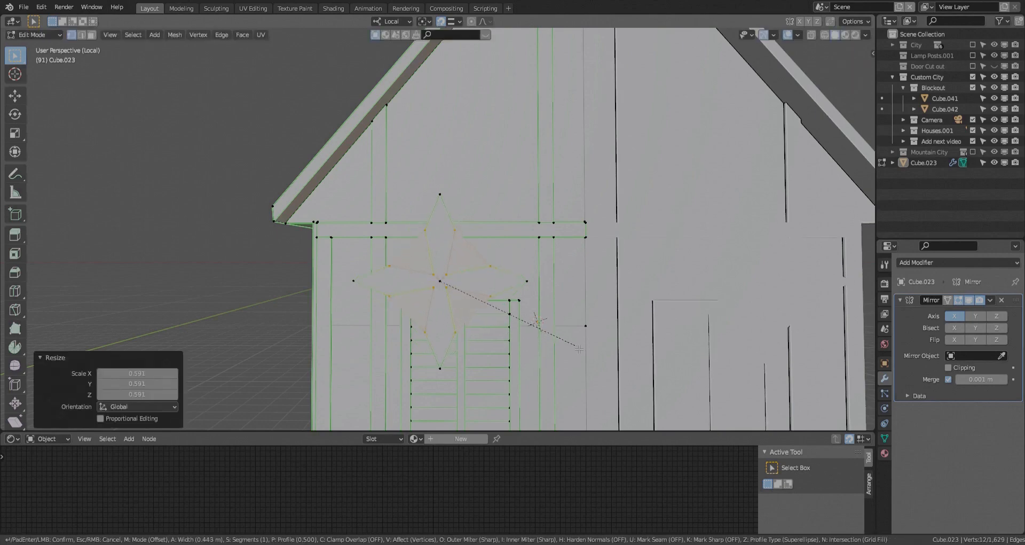
key(ctrl+z)
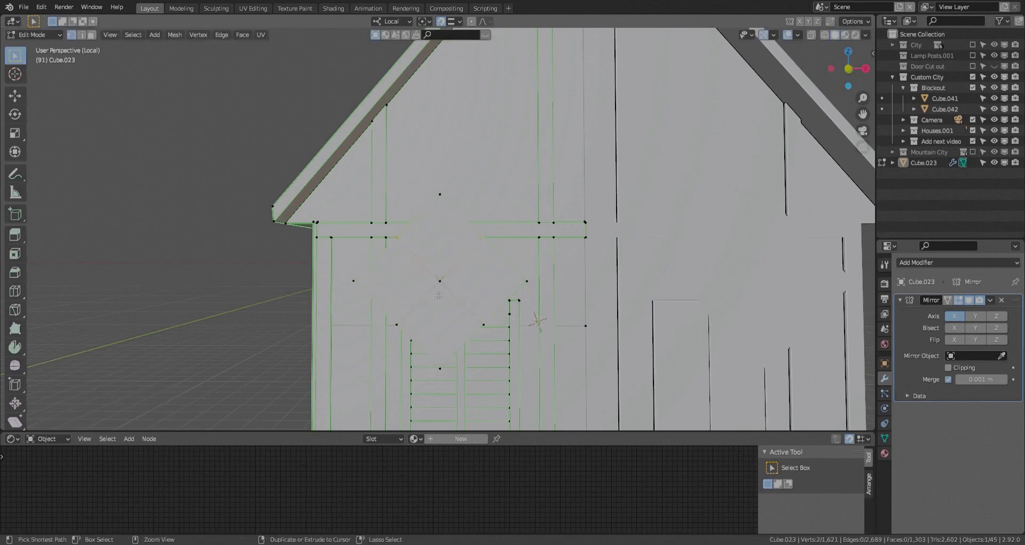
click(405, 250)
right_click(431, 264)
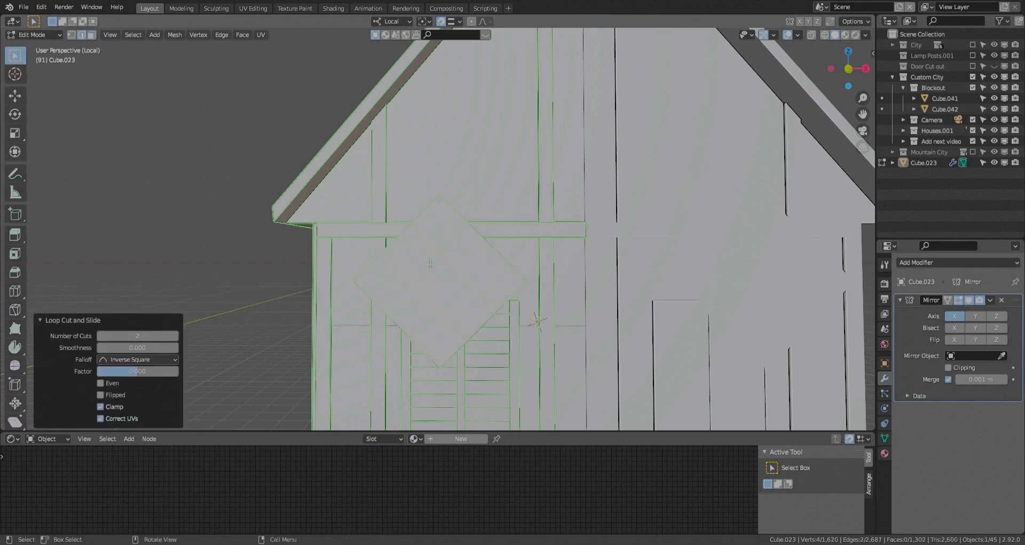
key(ctrl+z)
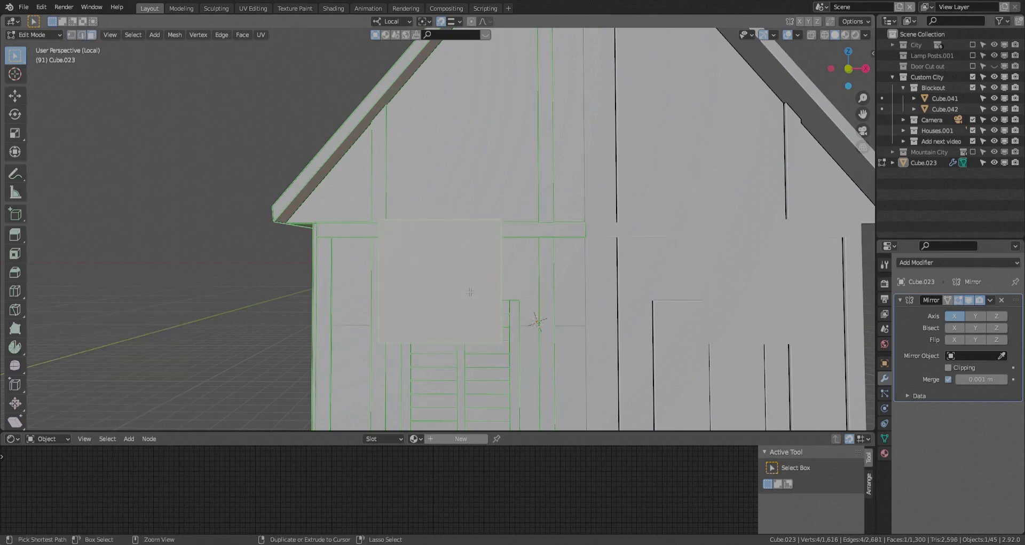
- Loop cut the diamond through its middle in both directions and scale the side midpoints inward to about 0.58
key(ctrl+r)
click(464, 290)
right_click(463, 289)
key(ctrl+r)
click(434, 271)
right_click(427, 267)
key(1)
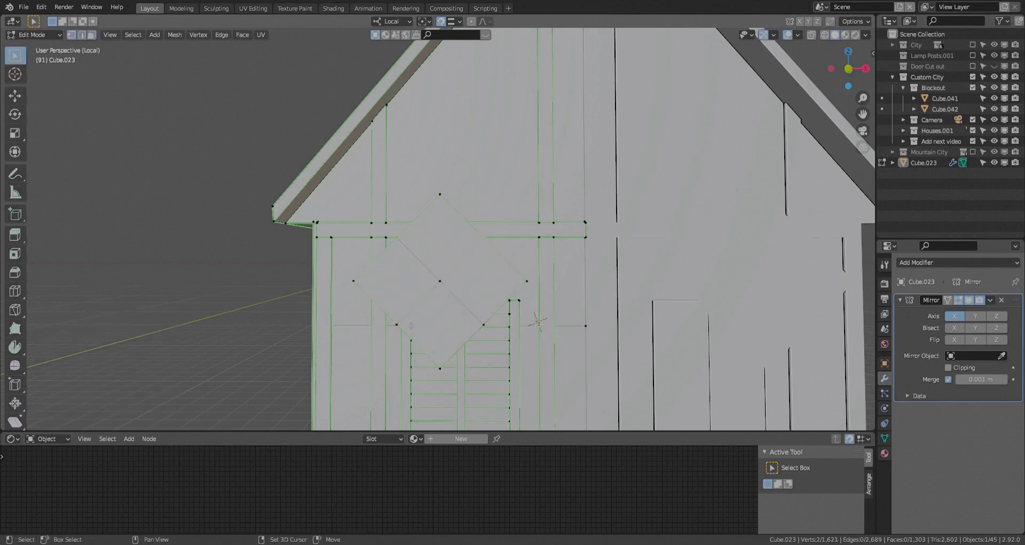
click(495, 337)
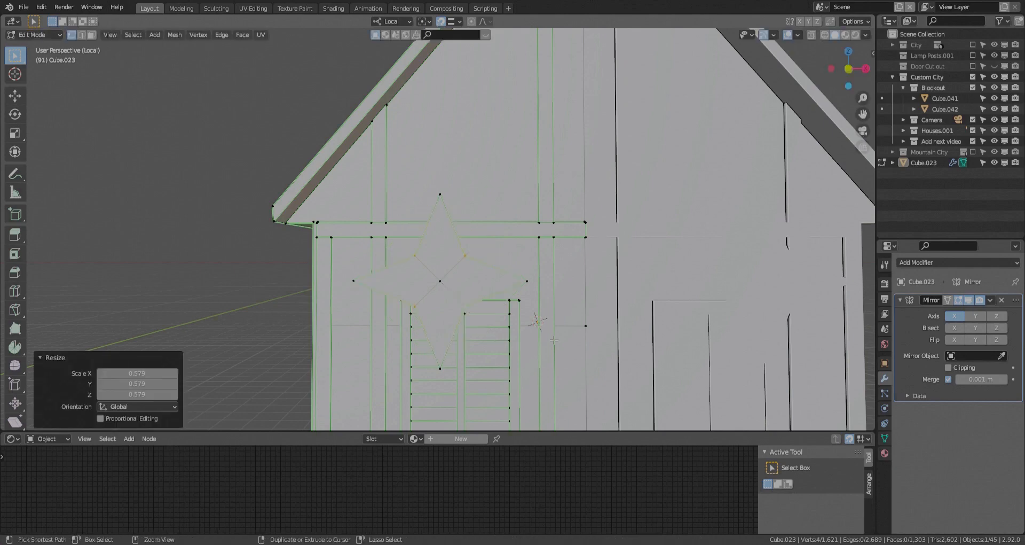
right_click(585, 349)
- Remove the star's centre vertex and bevel its four inner corners into curved sides
click(443, 284)
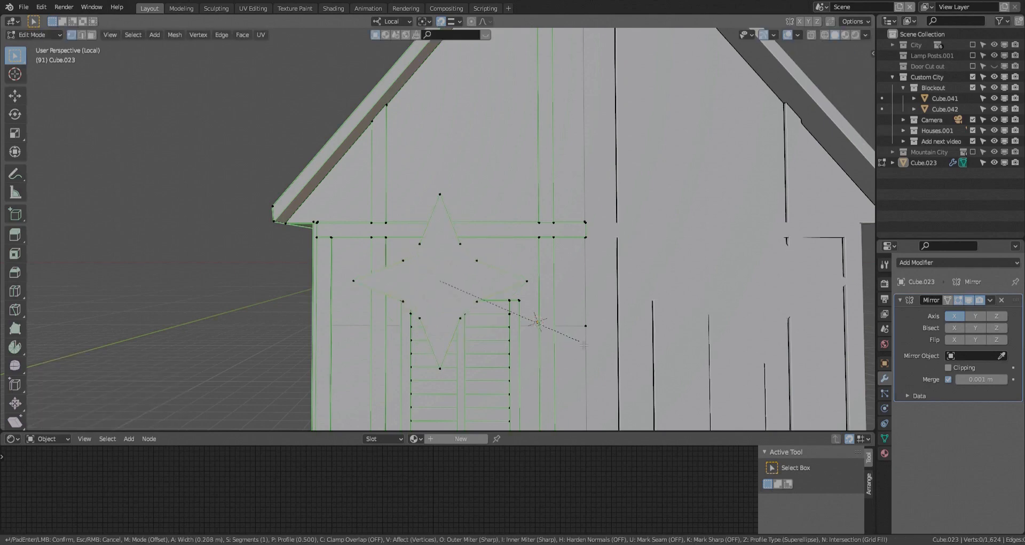
click(603, 347)
alt+click(471, 316)
- Extrude the star face in place and scale it outward to form a border around the original outline
key(e)
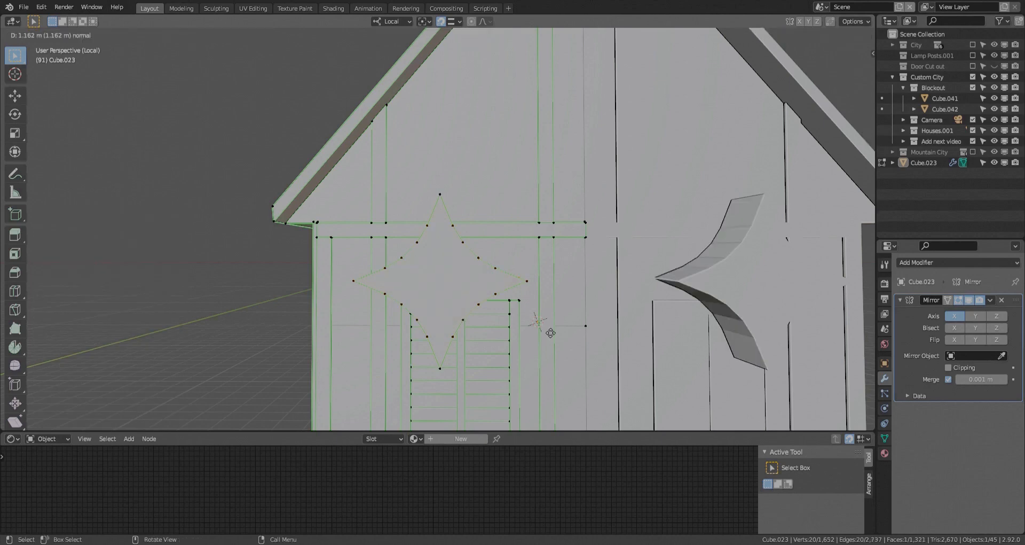
right_click(566, 334)
key(s)
click(472, 315)
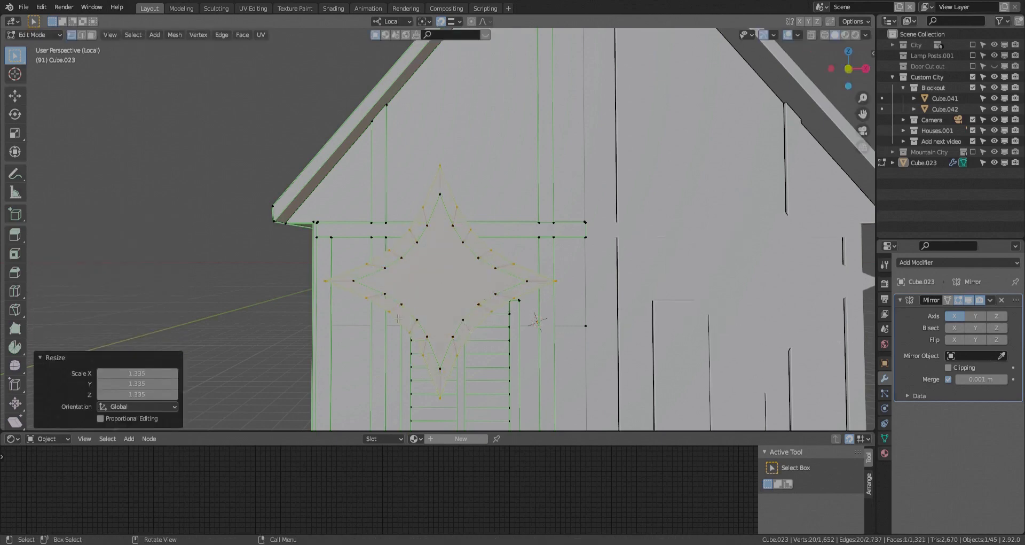
- Delete the star's inner face, leaving a hollow star-shaped frame
alt+click(472, 320)
mouse_move(472, 321)
middle_down()
mouse_move(537, 306)
mouse_move(423, 334)
mouse_move(494, 325)
mouse_move(470, 338)
middle_up()
click(467, 298)
key(x)
click(468, 298)
alt+click(471, 314)
- Offset one edge loop of the star frame along local Y and scale it to give the frame a sloped rim
key(2)
alt+click(425, 333)
key(g)
key(y)
click(526, 330)
key(s)
click(608, 354)
- Select the whole linked star frame and scale it down to fit a gable panel
scroll(496, 313, down, 2)
key(l)
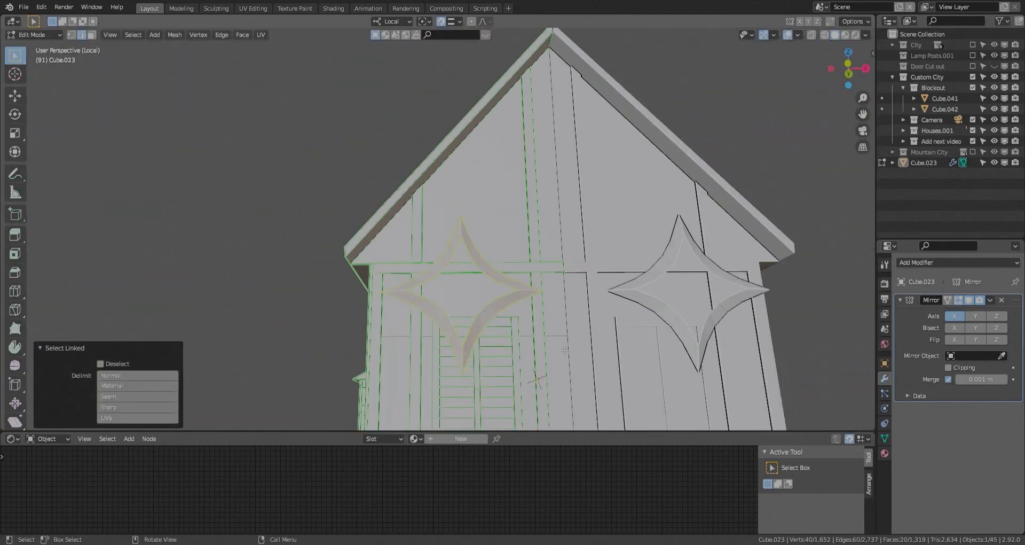
key(s)
click(480, 303)
- Move the star about 1.28 m along local Y onto the gable wall and raise it along local Z between the posts
middle_drag(426, 187, 450, 245)
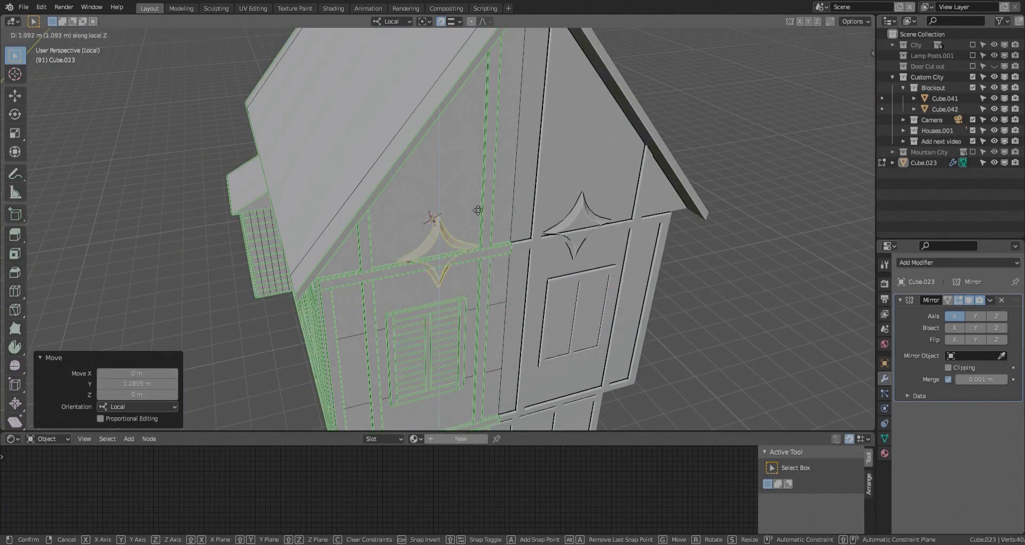
click(479, 145)
key(g)
middle_drag(575, 339, 534, 333)
click(541, 314)
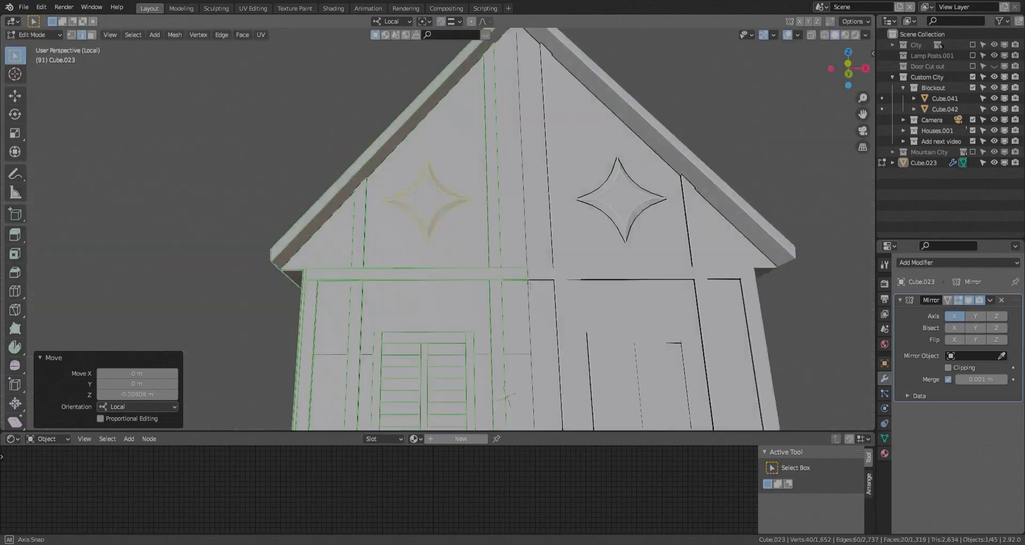
scroll(513, 320, down, 5)
key(Tab)
click(524, 257)
- Duplicate the horizontal beam at the gable's base about 3.29 m up local Z, above the star
mouse_move(406, 283)
middle_down()
mouse_move(459, 230)
mouse_move(375, 185)
mouse_move(407, 285)
middle_up()
scroll(374, 185, up, 4)
click(407, 284)
key(Tab)
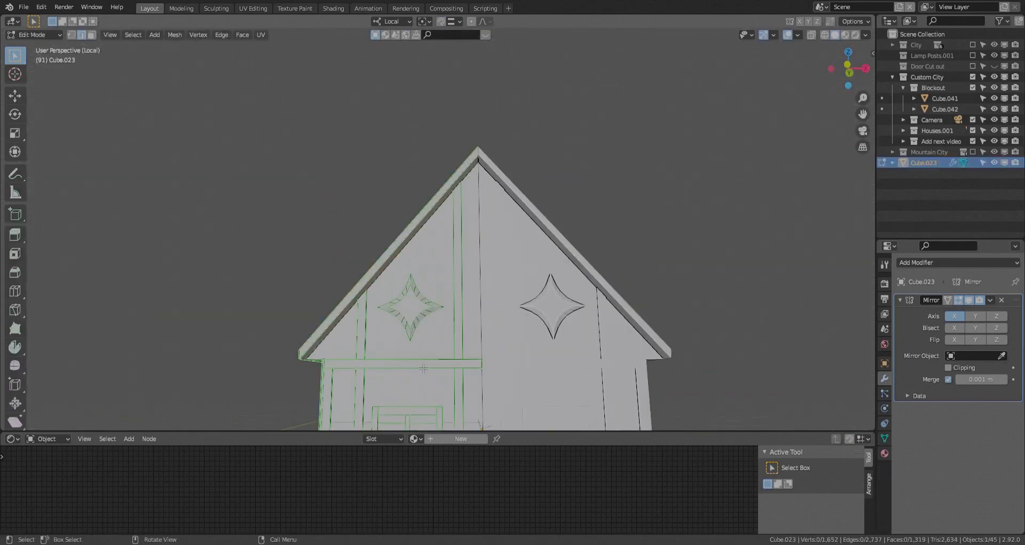
key(l)
scroll(419, 362, up, 2)
shift+middle_drag(422, 364, 433, 313)
key(g)
key(z)
click(457, 168)
- Shorten the upper gable beam by snapping its inner end face along local X to the edge of the vertical post
key(shift+z)
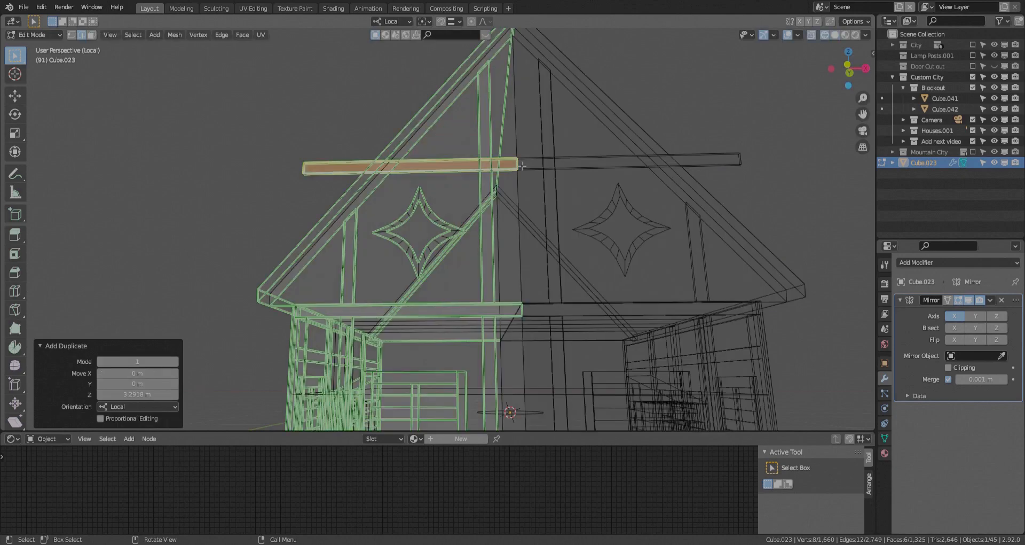
drag(493, 140, 526, 187)
key(shift+z)
click(488, 308)
key(shift+z)
- Turn snapping off and pull the upper beam's outer end face in along local X to the roof overhang
drag(284, 147, 323, 188)
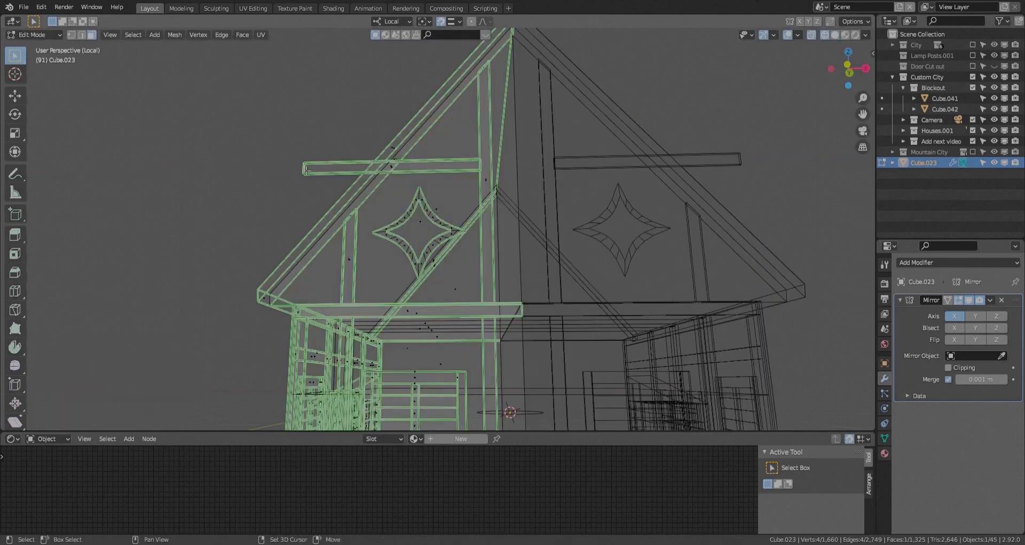
key(shift+z)
middle_drag(348, 214, 524, 219)
key(shift+Tab)
key(g)
key(x)
click(386, 202)
- Slide the outer end's individual edges along local X so the upper beam's end follows the roof slope
scroll(394, 168, up, 6)
key(shift+z)
key(2)
click(383, 194)
key(g)
key(x)
click(379, 195)
key(g)
key(x)
click(384, 203)
key(shift+z)
key(3)
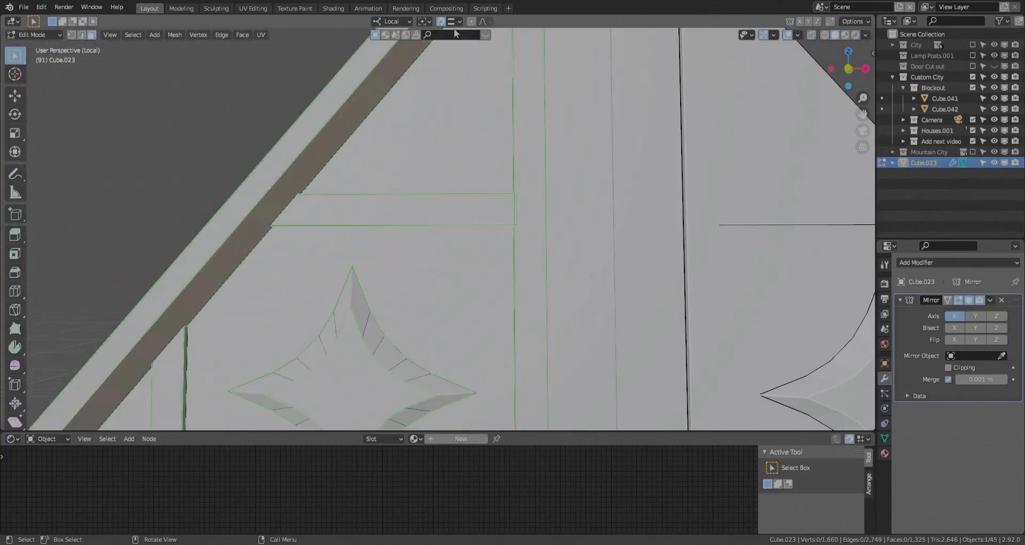
- Set the snapping target to Vertex and align the upper beam's inner end face with the post along local X
click(454, 23)
click(453, 59)
key(shift+z)
click(515, 216)
key(shift+z)
scroll(516, 223, down, 5)
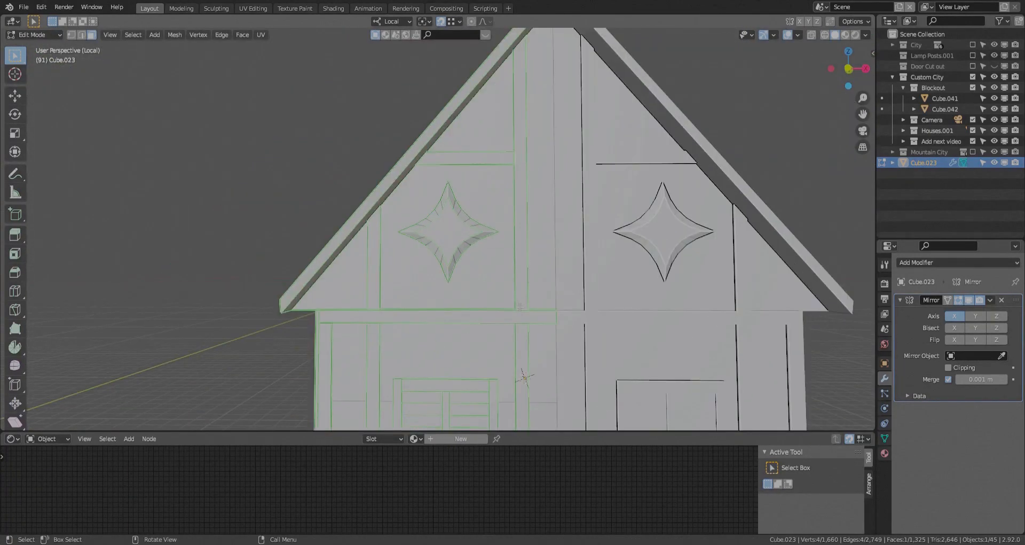
key(g)
key(x)
click(393, 318)
- Duplicate the horizontal beam at the gable's base and snap it along local Z level with the upper gable beam
key(l)
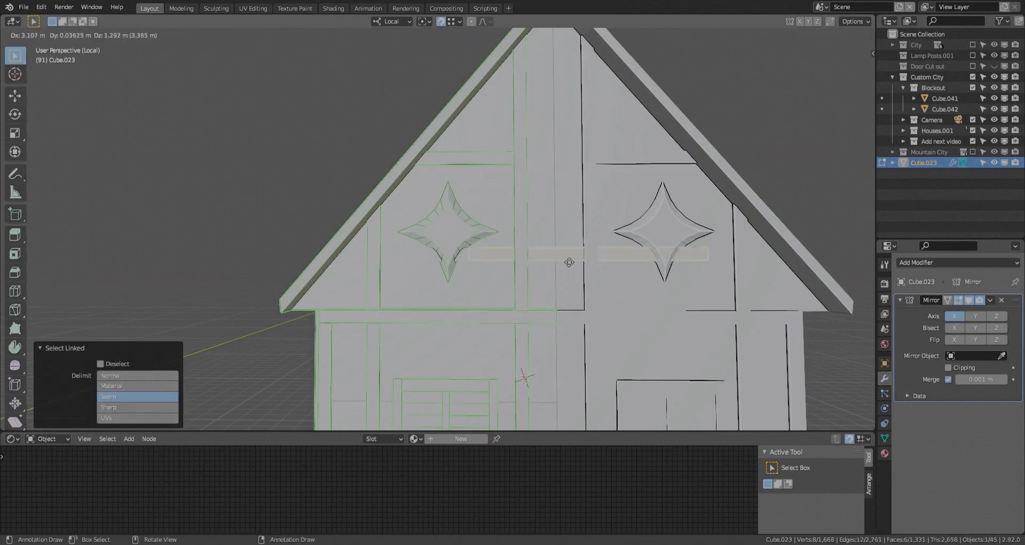
right_click(569, 260)
key(g)
key(z)
click(515, 161)
key(shift+z)
- Move the duplicated beam's outer end face about 3.31 m along local X to the post, leaving a short centre piece
click(321, 157)
key(shift+z)
key(g)
key(x)
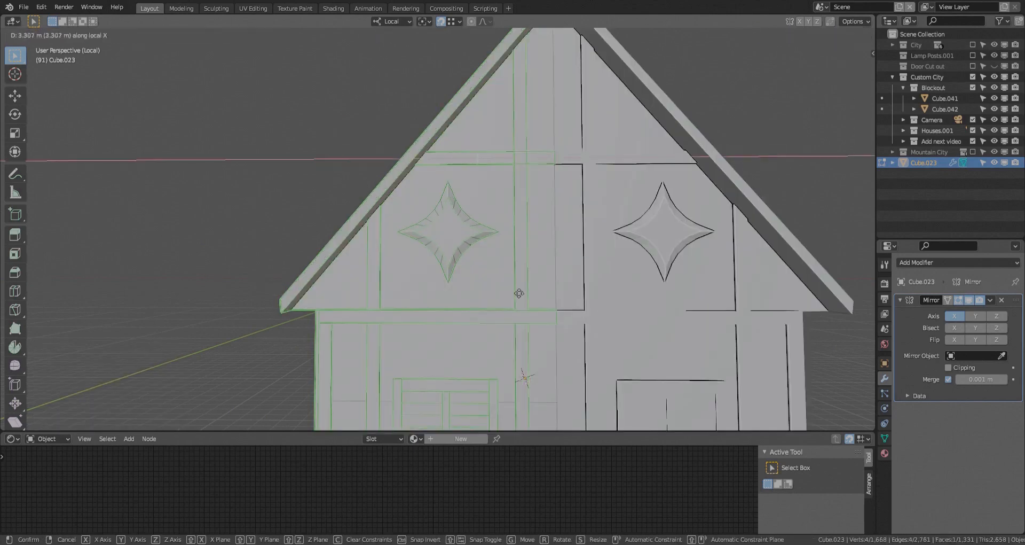
click(519, 293)
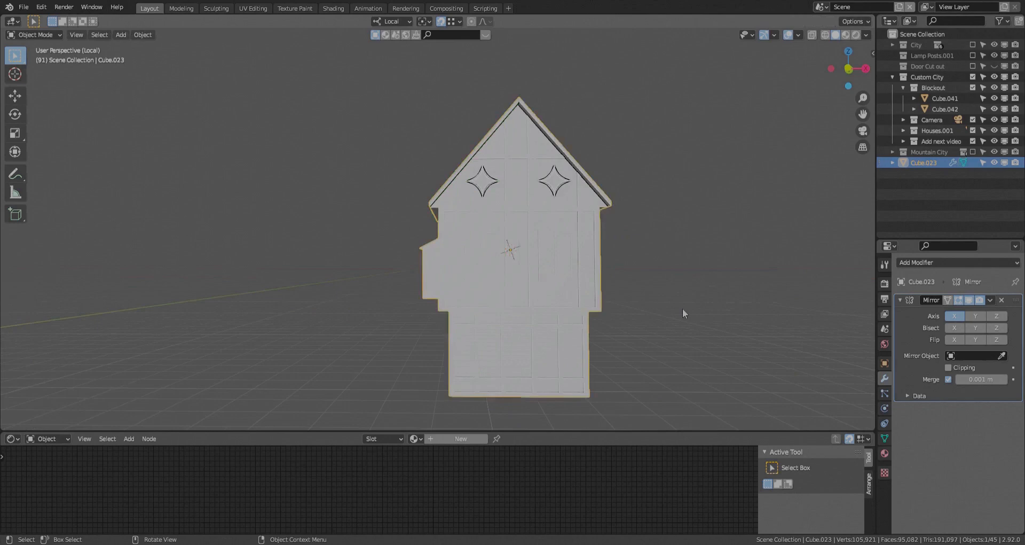
- Select the linked star, beams, posts and shuttered window parts on the gable and upper storey of the end wall
middle_drag(683, 308, 526, 242)
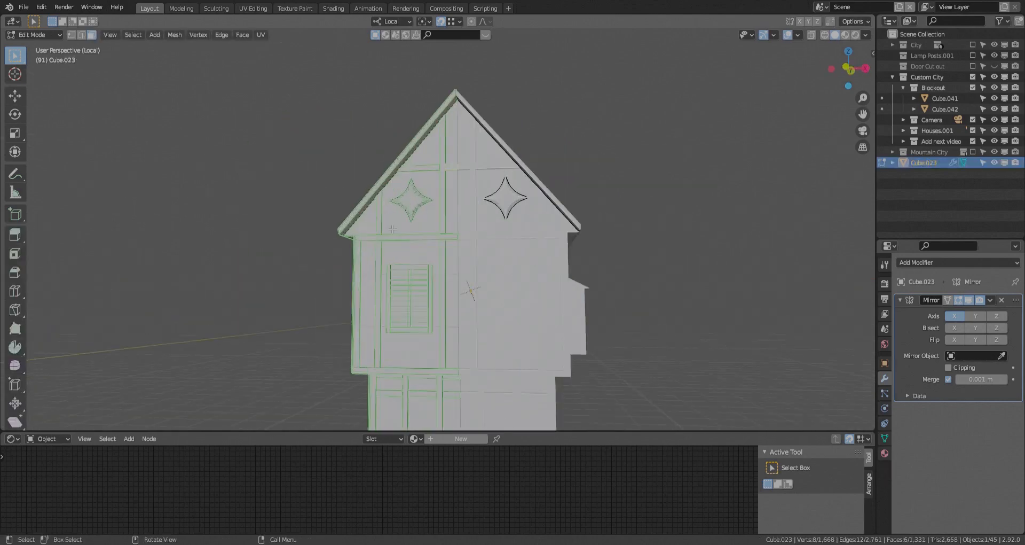
scroll(383, 231, up, 2)
key(l)
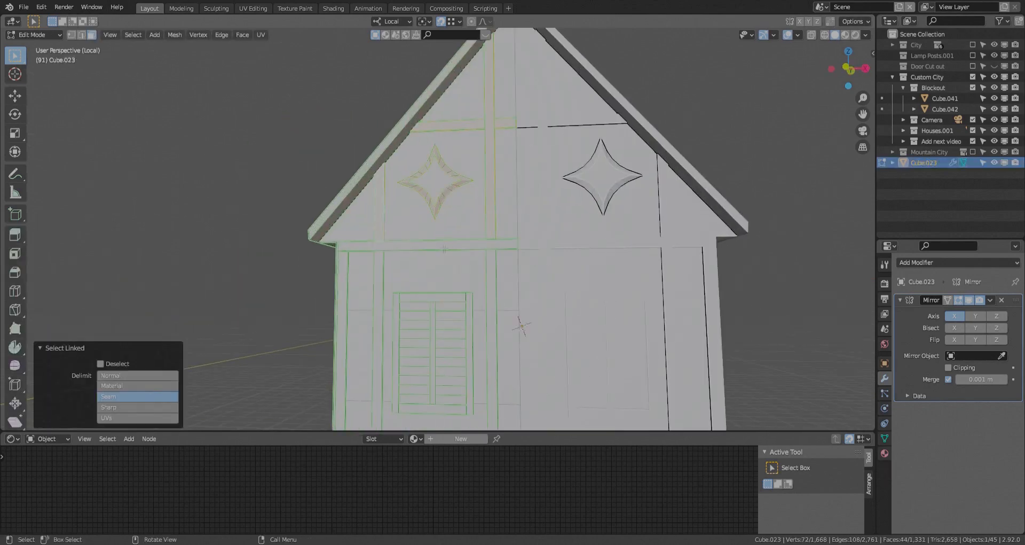
key(ctrl+z)
key(l)
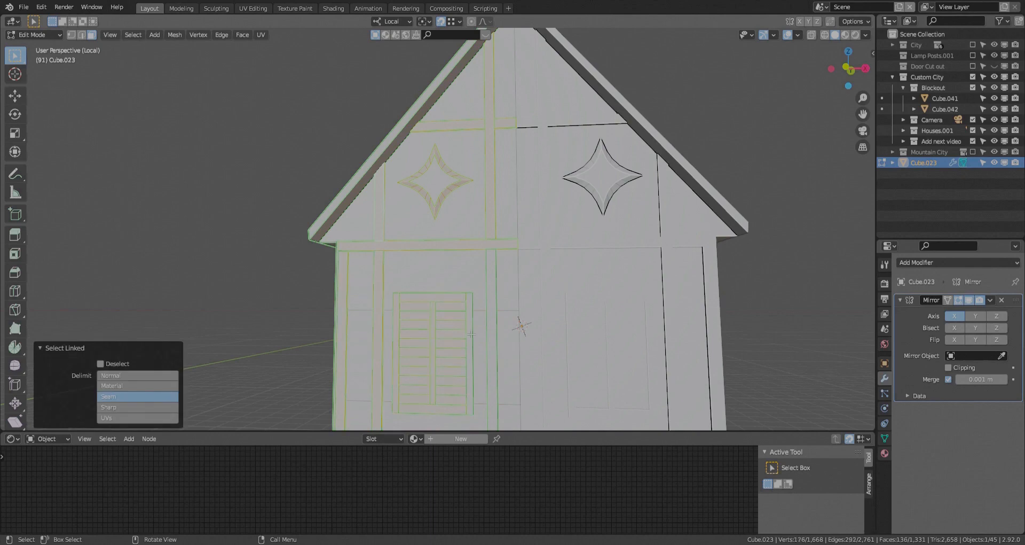
key(l)
- Extend the selection with the remaining linked upper-storey timbers and the ground-floor posts and beams of the end wall
scroll(471, 342, down, 2)
shift+middle_drag(471, 347, 536, 218)
scroll(531, 251, up, 1)
key(l)
key(l)
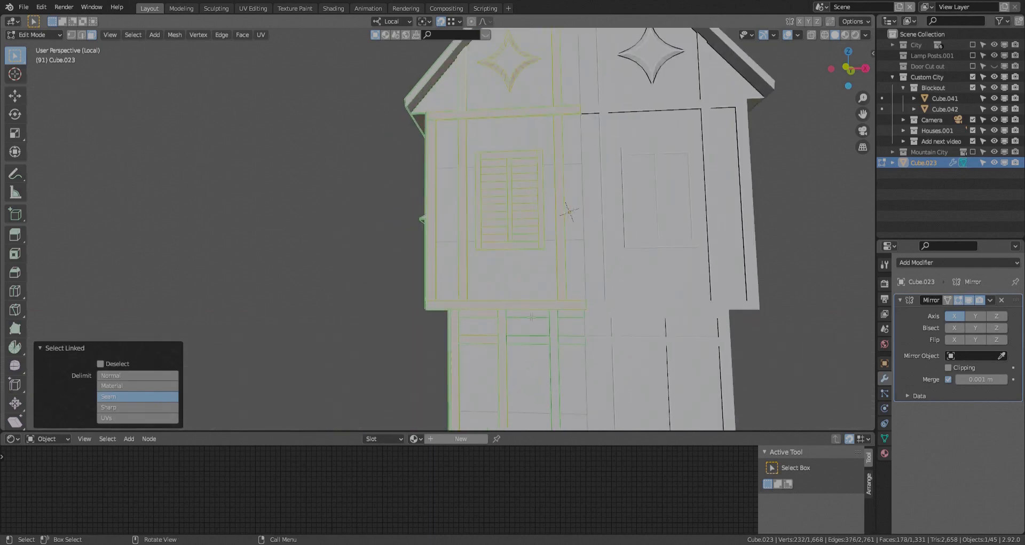
key(l)
key(l)
scroll(526, 340, down, 2)
shift+middle_drag(526, 342, 535, 235)
scroll(503, 297, up, 3)
key(l)
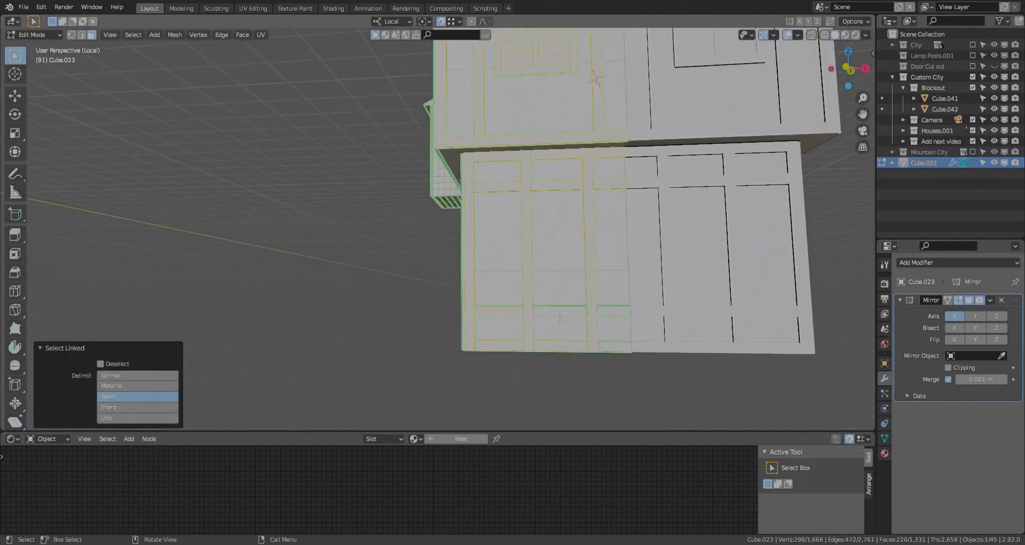
- Duplicate the selected end-wall details in place and mirror the copy along local Y
scroll(609, 348, down, 5)
key(shift+d)
right_click(611, 282)
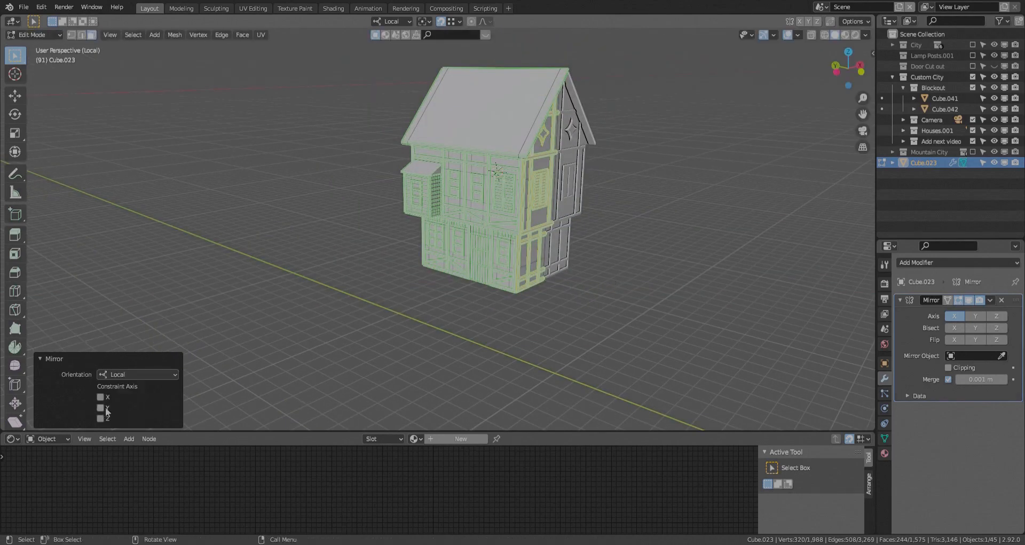
click(106, 408)
middle_drag(446, 312, 488, 303)
- Move the mirrored details along local Y onto the opposite end wall and clear the selection
key(g)
key(y)
click(421, 256)
middle_drag(421, 256, 494, 227)
scroll(405, 213, up, 5)
key(alt+a)
scroll(401, 199, down, 4)
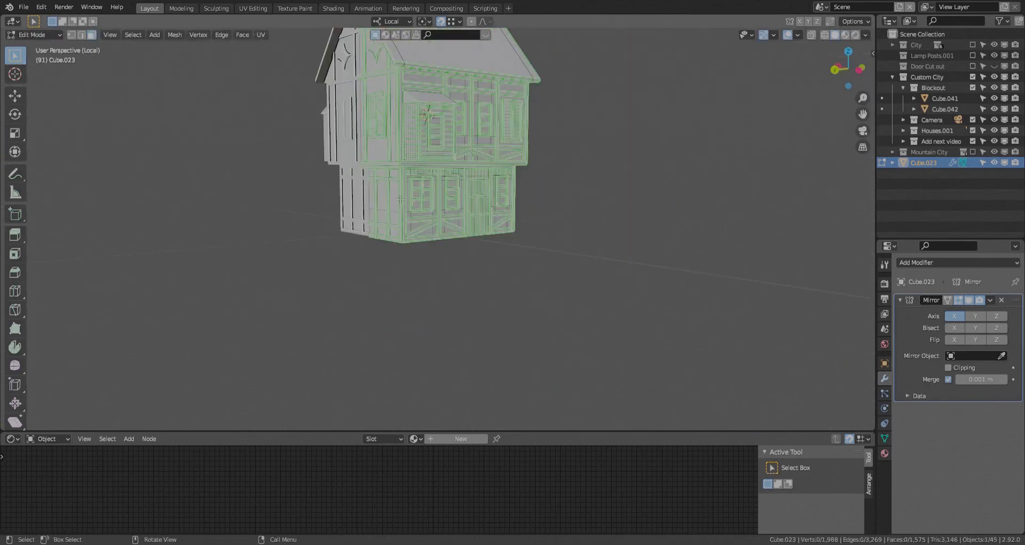